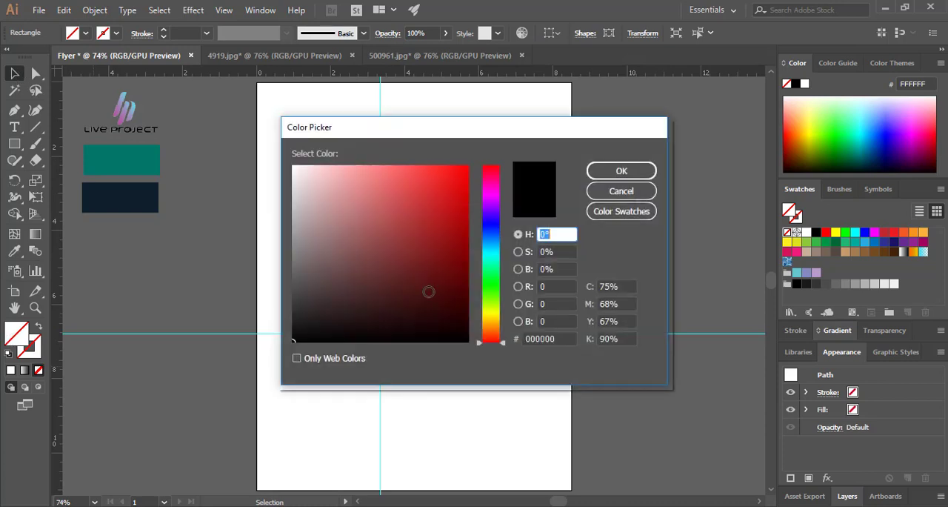
Fill the selected rectangle with dark red 893030
left_click(408, 247)
left_click(623, 171)
left_click(644, 242)
Rotate the dark red rectangle into a narrow diagonal bar and place it across the page's upper right area
key("ctrl+equal")
key("ctrl+equal")
left_click_drag(572, 227, 555, 381)
left_click_drag(660, 336, 472, 284)
left_click_drag(671, 297, 556, 193)
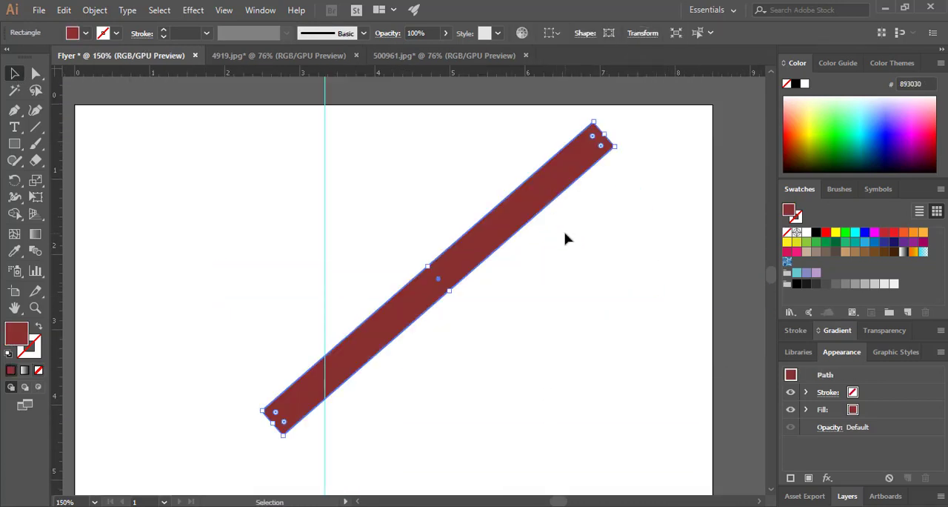
left_click(578, 259)
key("ctrl+minus")
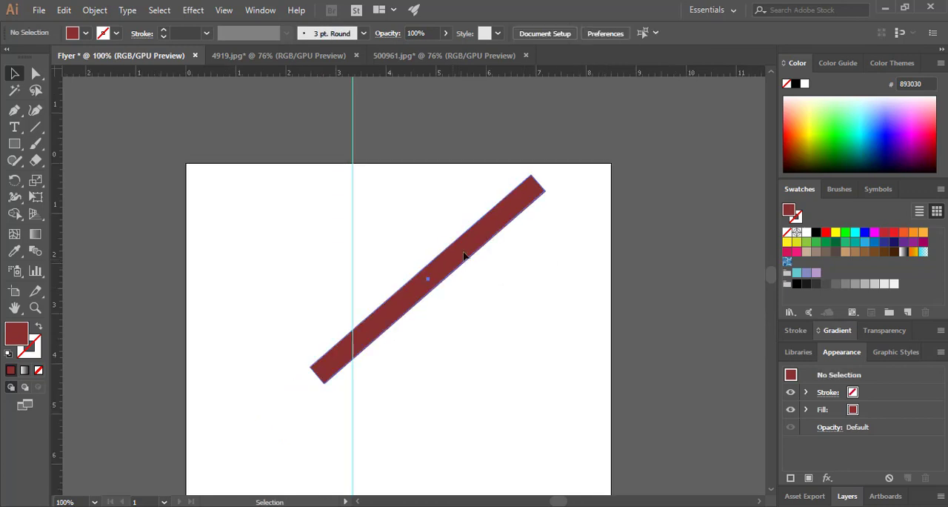
left_click_drag(466, 255, 507, 222)
Round both corners at the lower end of the diagonal bar into a full semicircle
key("ctrl+equal")
key("ctrl+equal")
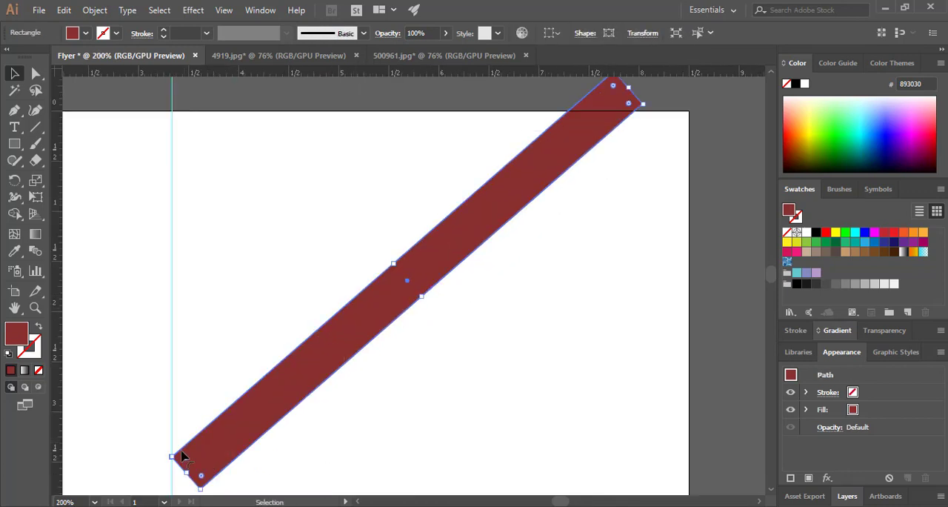
left_click(34, 74)
left_click(200, 487)
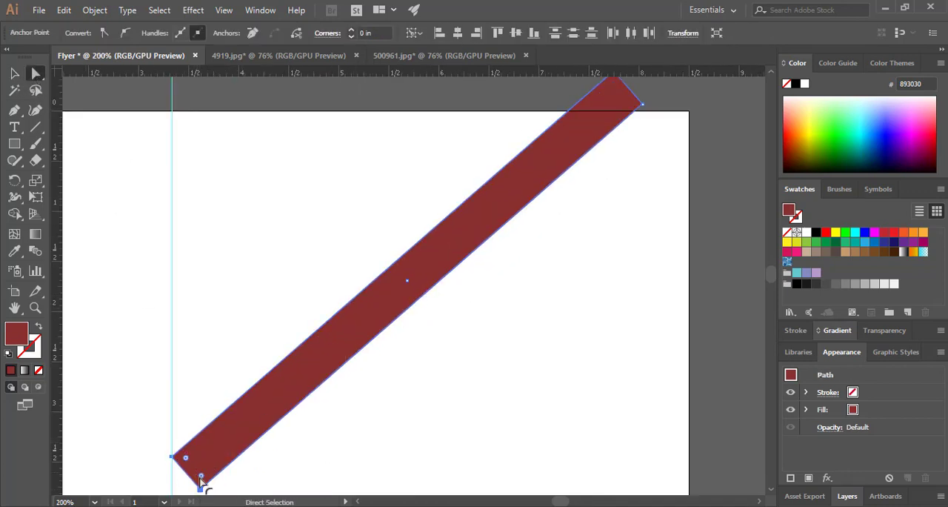
left_click_drag(215, 460, 214, 460)
left_click(154, 154)
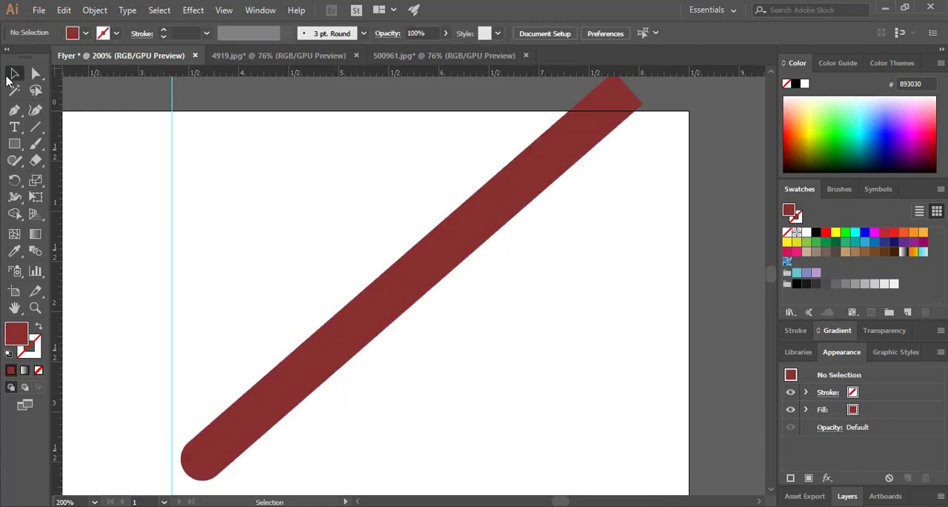
Widen the diagonal bar slightly and round its lower end again to match the new width
left_click_drag(442, 249, 457, 243)
left_click(494, 317)
left_click(434, 281)
left_click_drag(439, 288, 448, 301)
left_click(35, 74)
left_click_drag(228, 460, 226, 451)
left_click(450, 430)
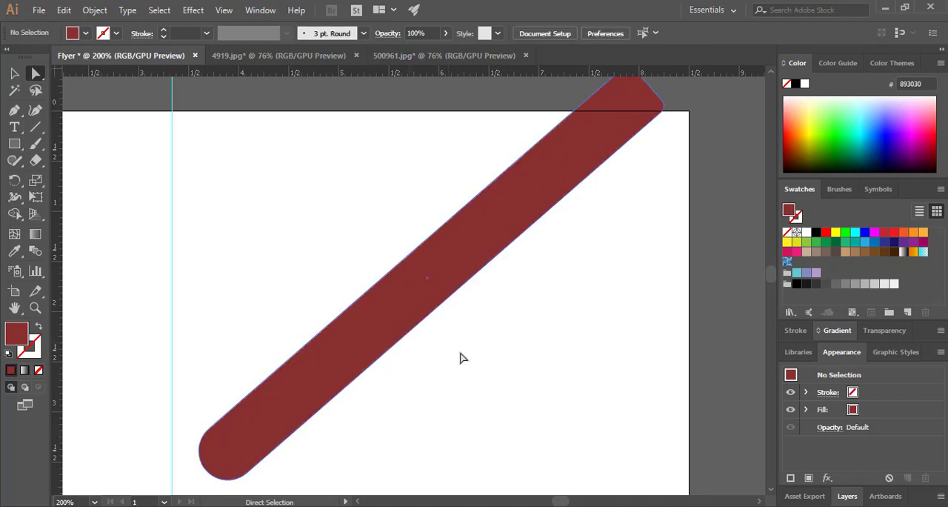
Move the rounded bar to the left so that it crosses the vertical guide
key("ctrl+minus")
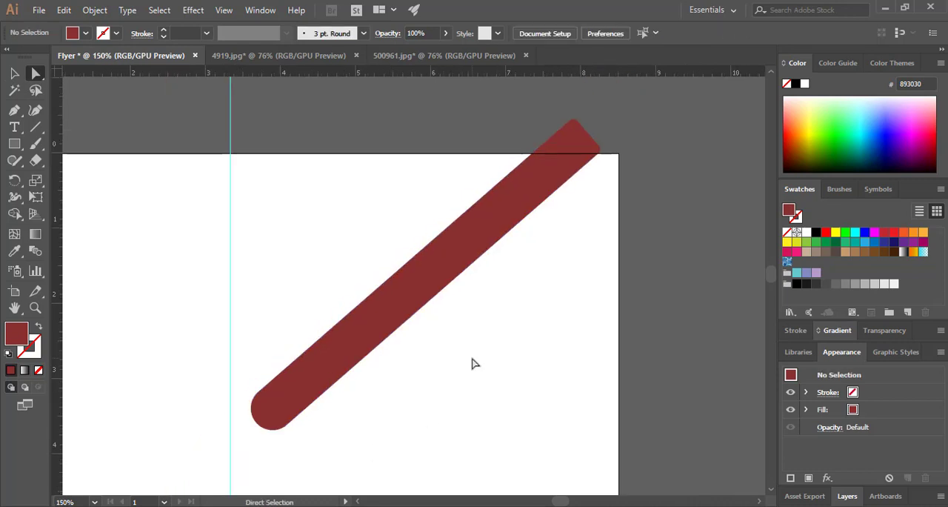
key("ctrl+minus")
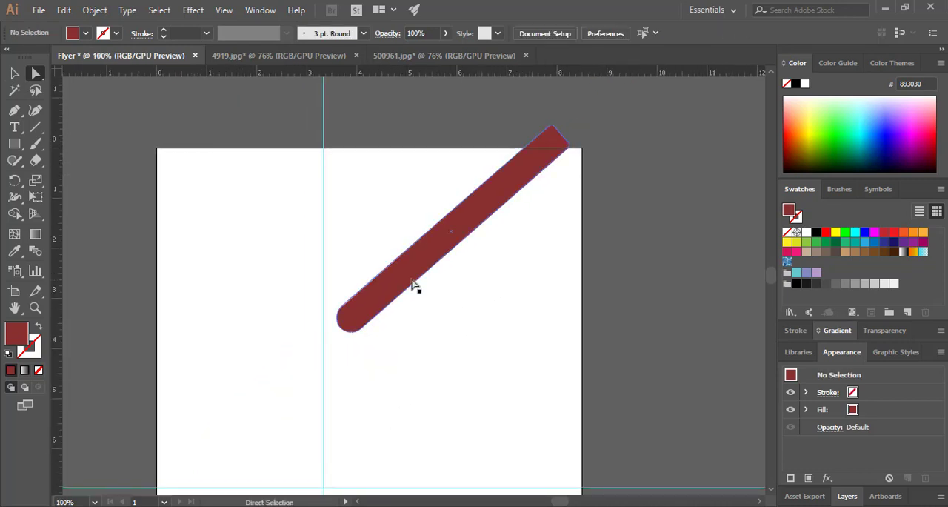
left_click(414, 285)
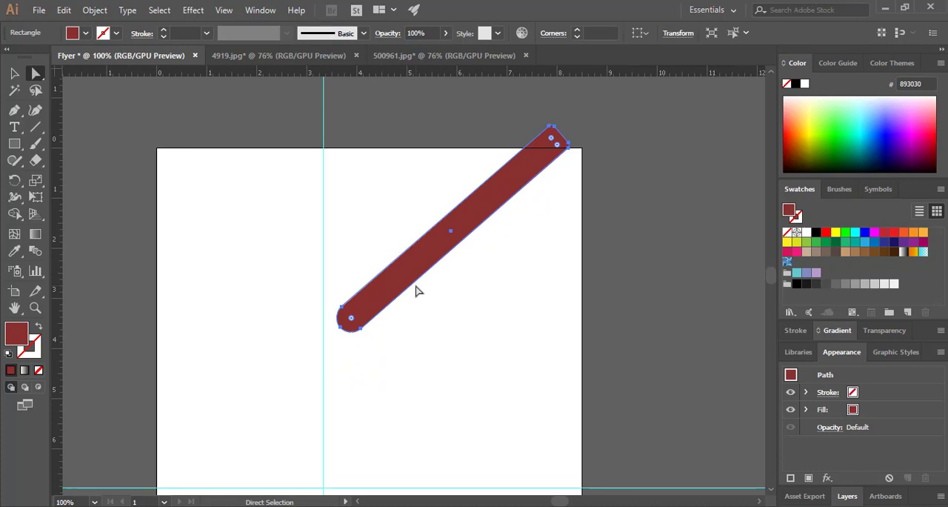
left_click_drag(406, 286, 341, 269)
key("v")
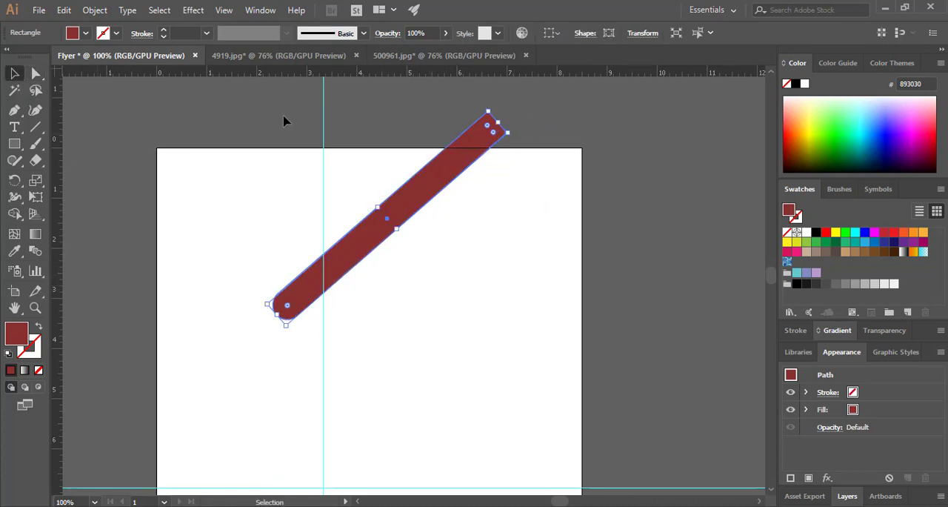
Widen the bar, tilt it to about 45 degrees, and round its lower end with a radius of about 0.42 in
mouse_move(398, 234)
left_mouse_down()
mouse_move(402, 220)
mouse_move(399, 231)
mouse_move(411, 234)
left_mouse_up()
left_click(454, 245)
left_click(376, 236)
left_click(397, 262)
left_click(372, 259)
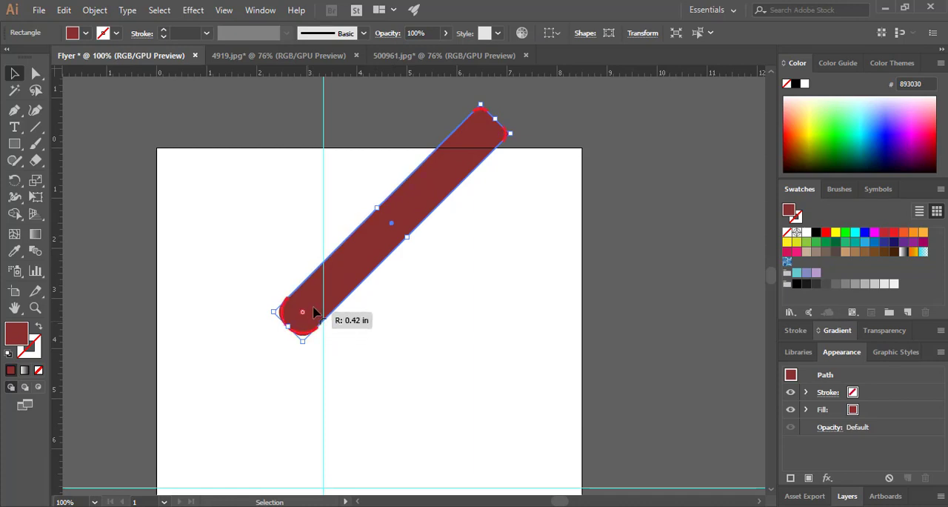
left_click_drag(315, 313, 319, 316)
left_click(370, 282)
left_click(360, 286)
Add two parallel copies of the diagonal bar below it, staggering their rounded lower ends
left_click_drag(358, 283, 350, 395)
left_click(463, 285)
left_click(471, 273)
left_click(437, 251)
left_click_drag(503, 231, 607, 141)
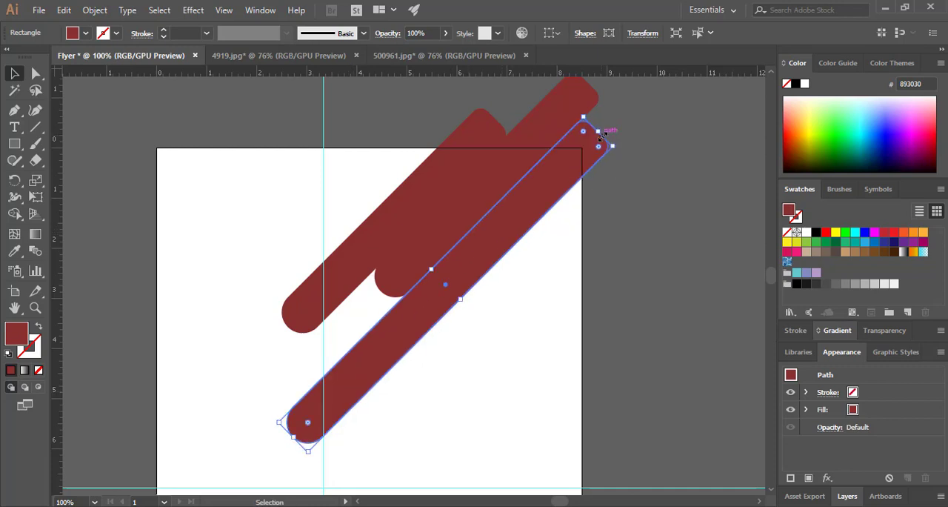
Add three more staggered bar copies toward the page's right edge and shift the fourth bar slightly into line
left_click(631, 226)
left_click(497, 258)
left_click_drag(465, 280, 579, 222)
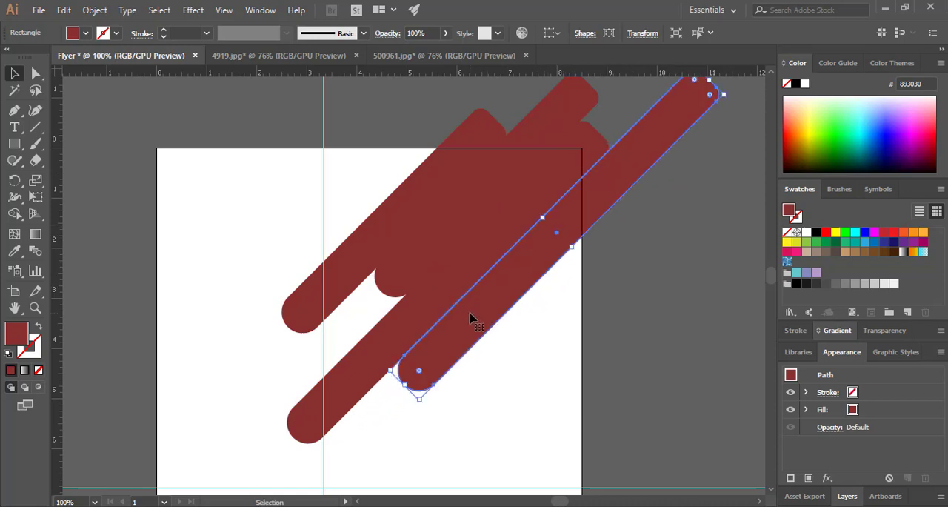
left_click_drag(472, 317, 569, 350)
left_click(477, 315)
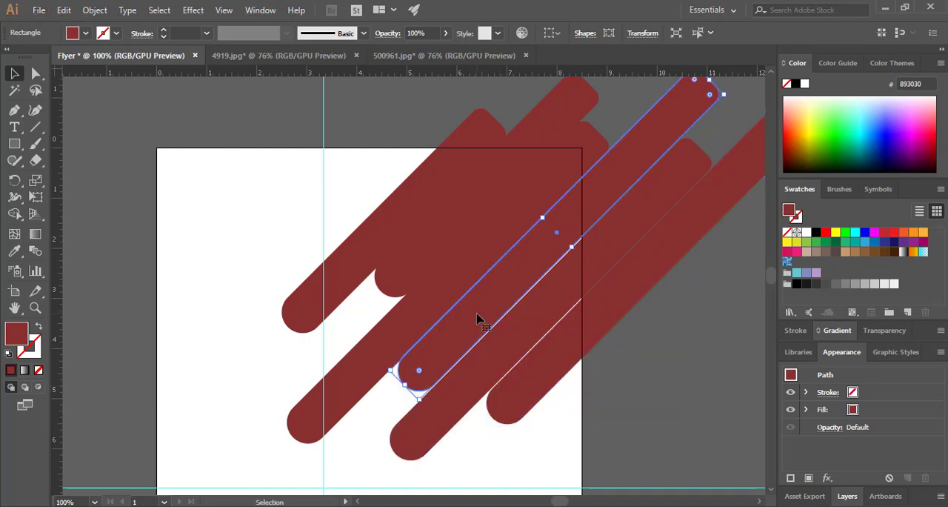
left_click_drag(477, 314, 489, 313)
left_click(367, 413)
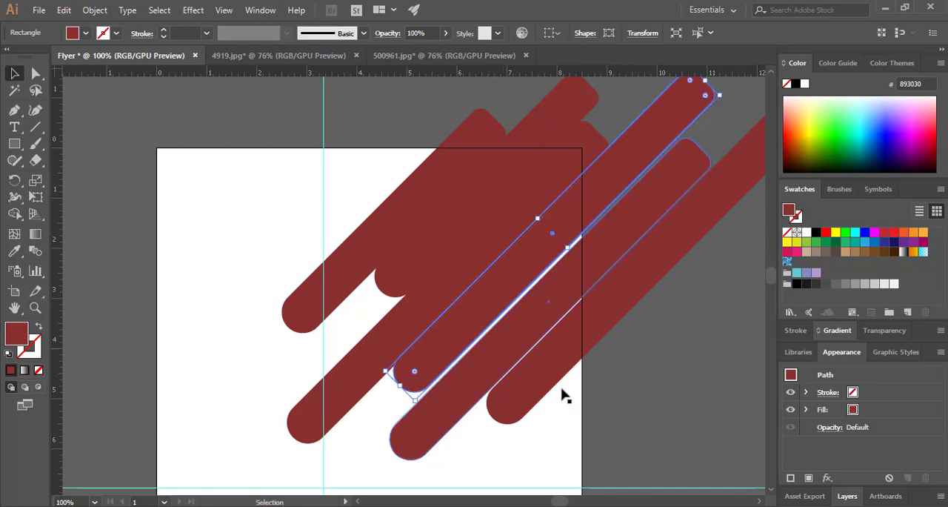
Close the thin gaps between the parallel bars so that their long edges meet
key("ctrl+equal")
key("ctrl+equal")
key("ctrl+equal")
left_click_drag(563, 224, 477, 425)
left_click(507, 194)
left_click_drag(502, 292, 502, 291)
key("ctrl+shift+a")
left_click_drag(631, 365, 686, 439)
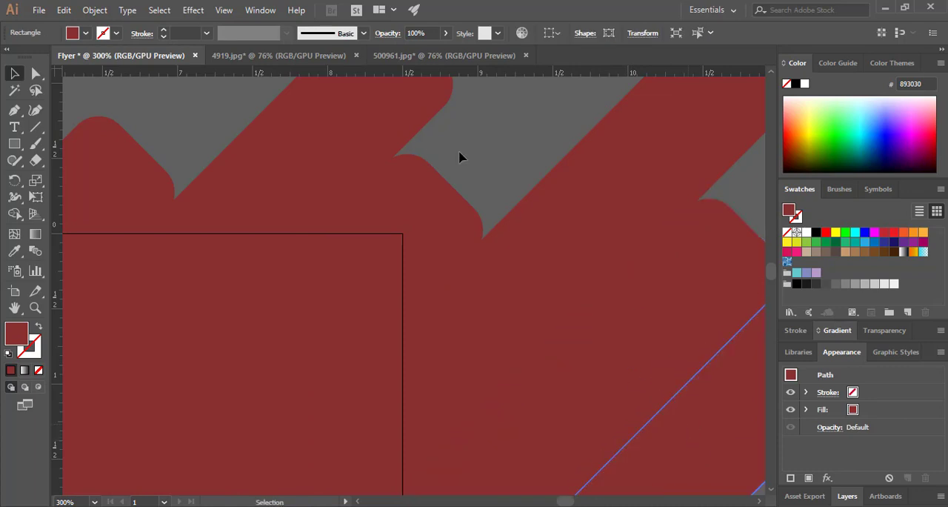
key("ctrl+shift+a")
Slide the outermost bar up along the diagonal so that its rounded end sits higher than its neighbour's
key("ctrl+minus")
key("ctrl+minus")
key("ctrl+minus")
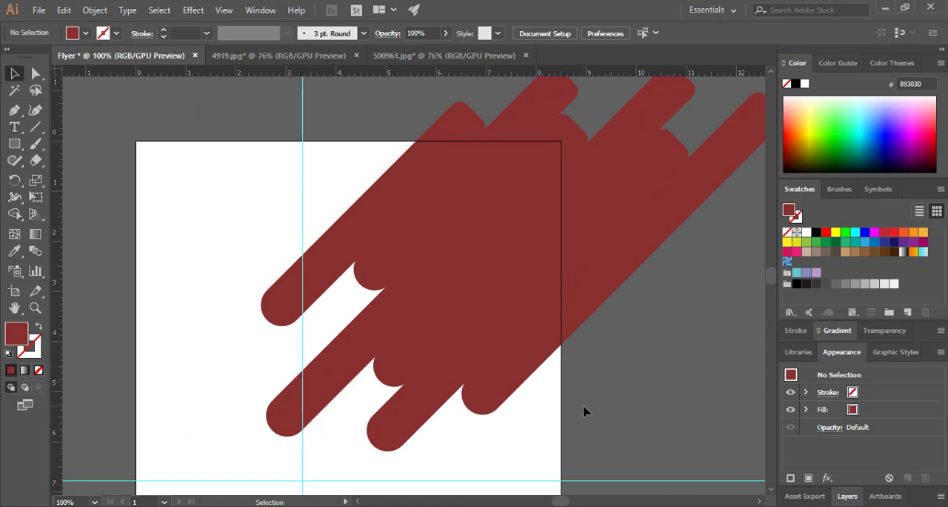
left_click(506, 382)
left_click_drag(506, 382, 540, 351)
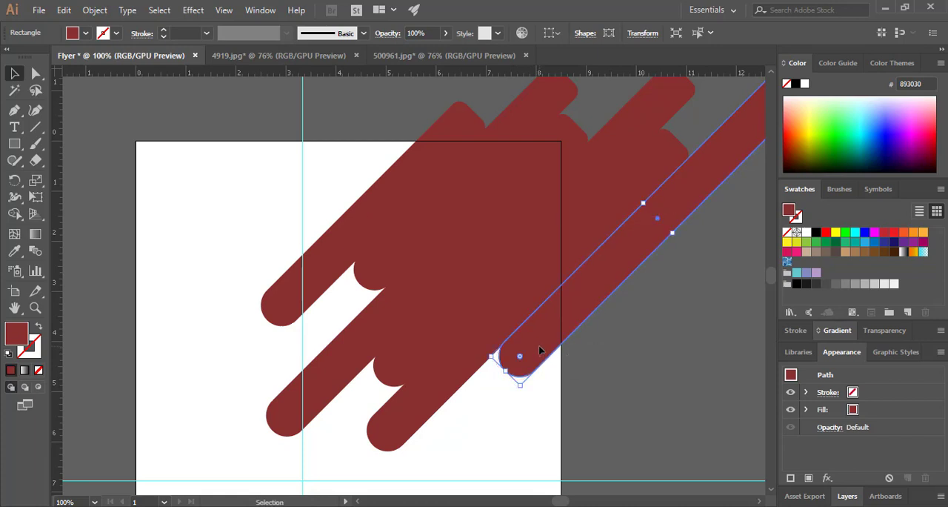
Add two more staggered bar copies beneath the outermost bar and fit them edge to edge
left_click_drag(536, 360, 430, 455)
left_click(613, 391)
left_click(498, 394)
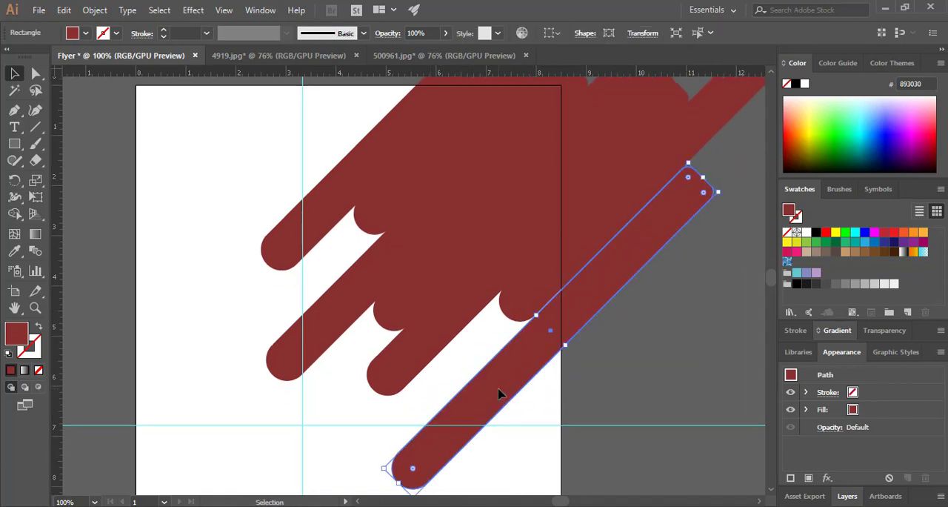
left_click_drag(499, 394, 634, 316)
key("ctrl+shift+a")
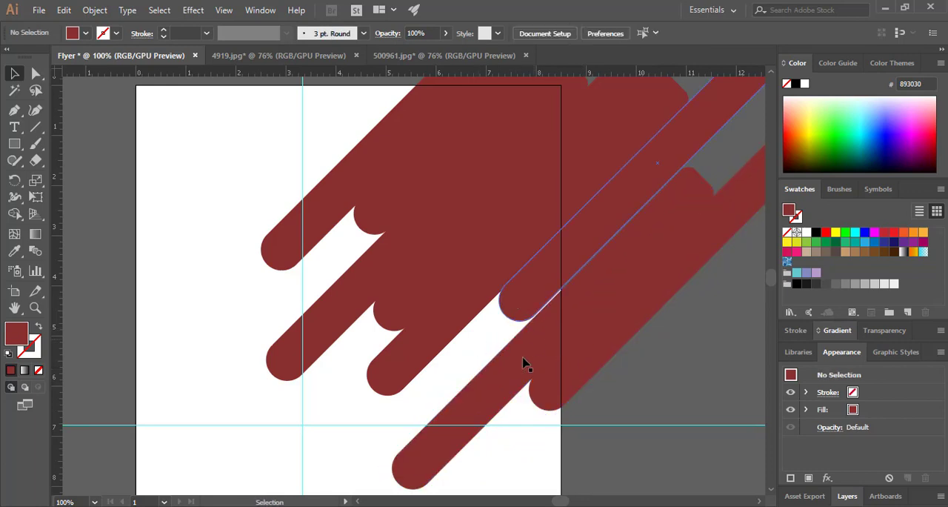
mouse_move(529, 363)
left_mouse_down()
mouse_move(526, 352)
mouse_move(527, 361)
left_mouse_up()
left_click_drag(595, 364, 563, 316)
left_click(635, 386)
Extend the pattern with two further bar copies reaching down the right side of the page, leaving no gaps
left_click_drag(554, 285, 414, 481)
left_click(603, 433)
left_click(500, 398)
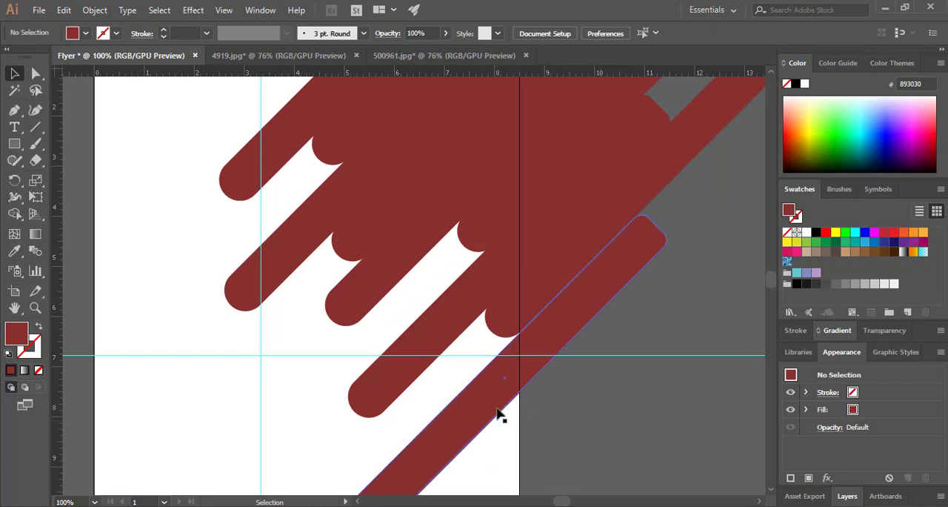
left_click_drag(499, 407, 499, 403)
left_click(552, 417)
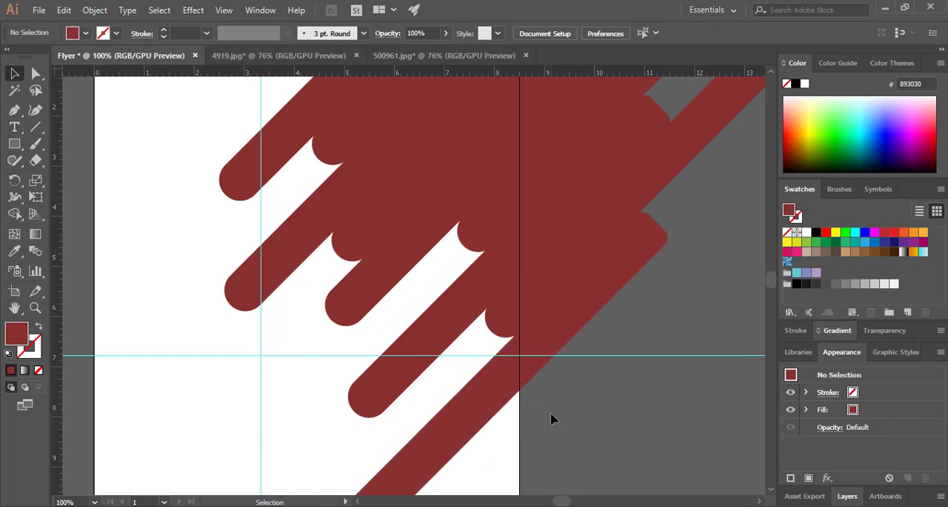
left_click_drag(550, 419, 537, 363)
left_click_drag(455, 376, 514, 364)
left_click(565, 405)
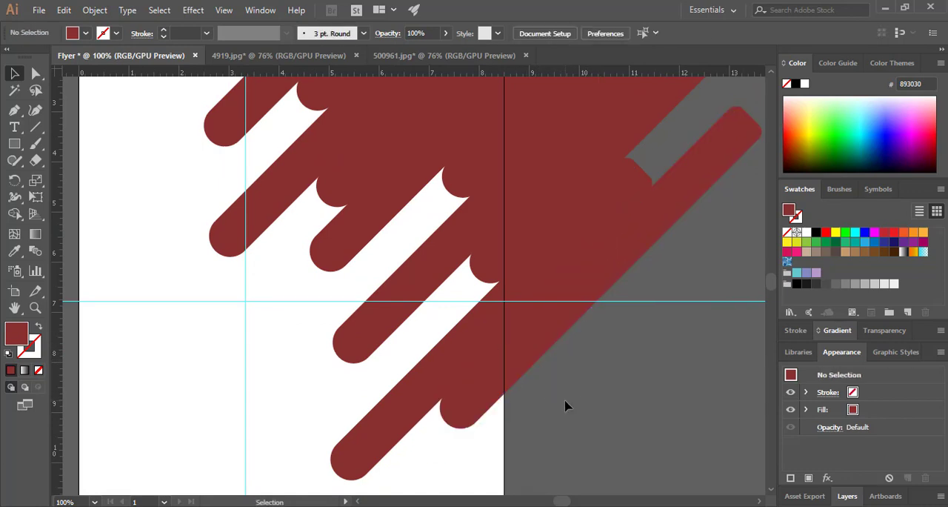
Scale all the bars down together and position them over the page's upper right corner
key("ctrl+minus")
left_click(479, 190)
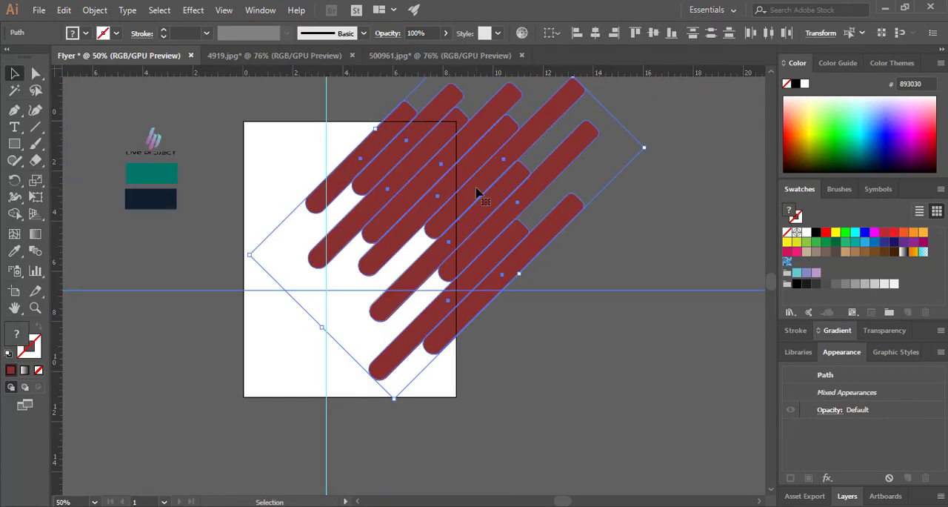
left_click_drag(601, 191, 466, 186)
key("ctrl+plus")
left_click(545, 391)
left_click_drag(544, 391, 672, 356)
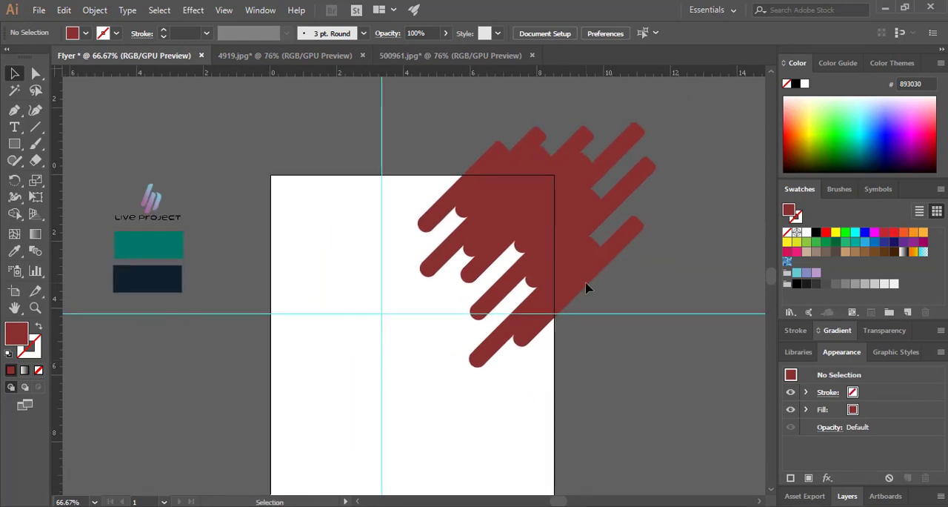
left_click_drag(587, 284, 562, 287)
left_click(621, 297)
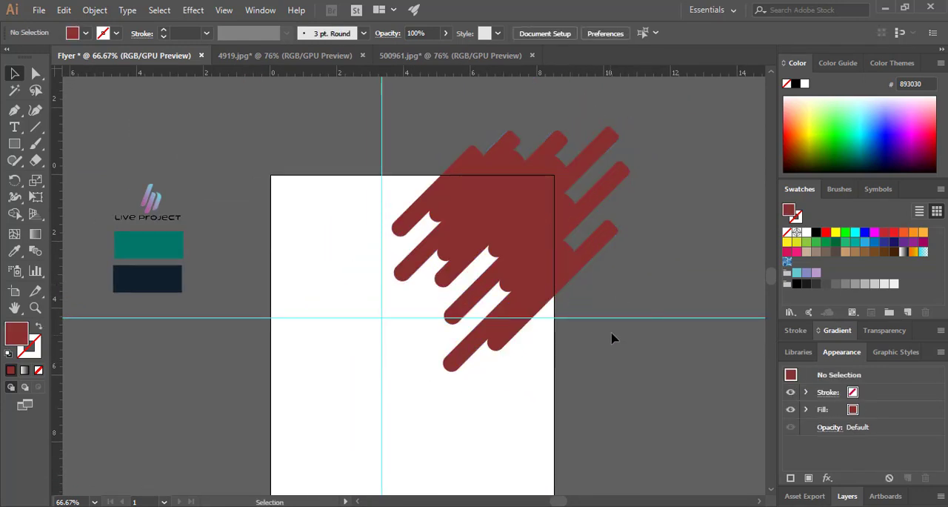
Enlarge the whole set of bars and reposition it to cover more of the page's upper right area
left_click(474, 252)
left_click_drag(407, 328, 328, 383)
left_click(343, 401)
left_click_drag(511, 300, 544, 274)
left_click(644, 383)
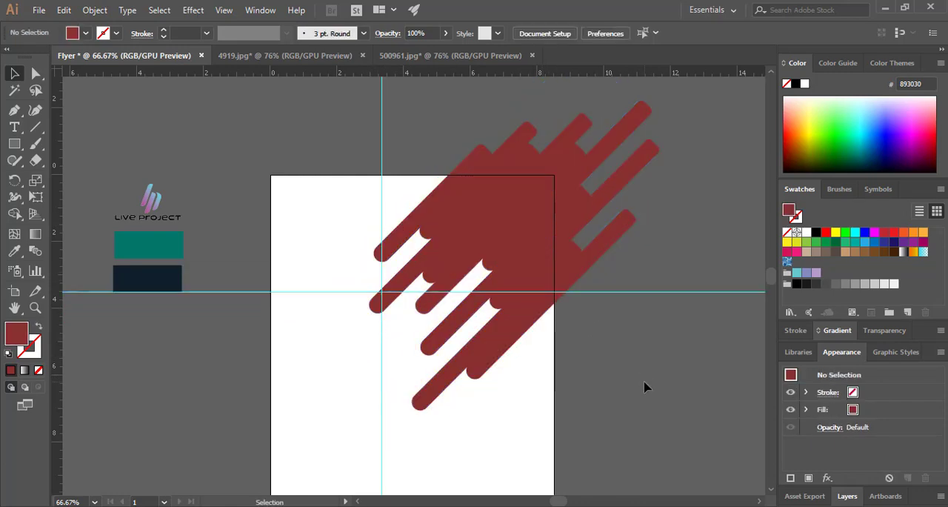
key("ctrl+minus")
left_click(502, 263)
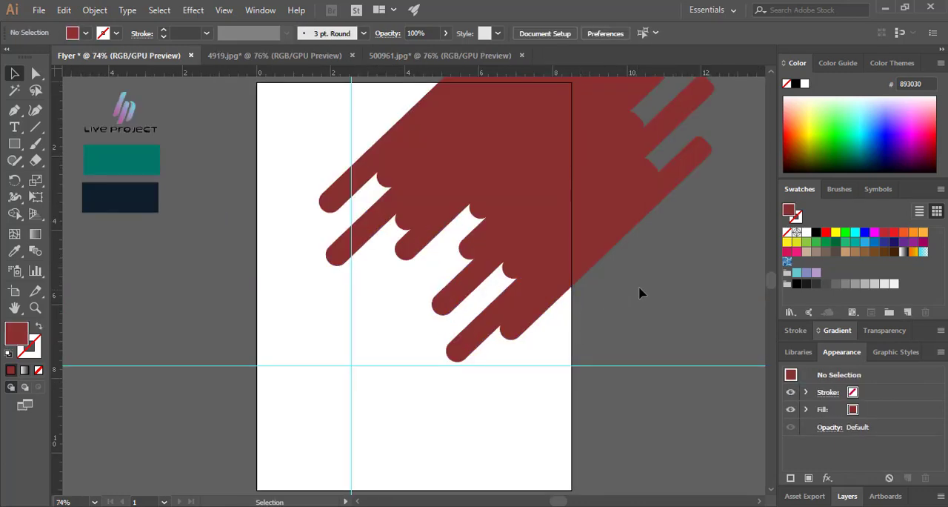
Group all the diagonal bars into one object
left_click(473, 163)
right_click(486, 168)
left_click(526, 254)
left_click(624, 307)
Draw a rectangle flush with the page's right edge that covers all the bar parts outside the page
left_click_drag(617, 293, 422, 392)
left_click_drag(600, 421, 378, 104)
left_click(15, 74)
left_click(248, 132)
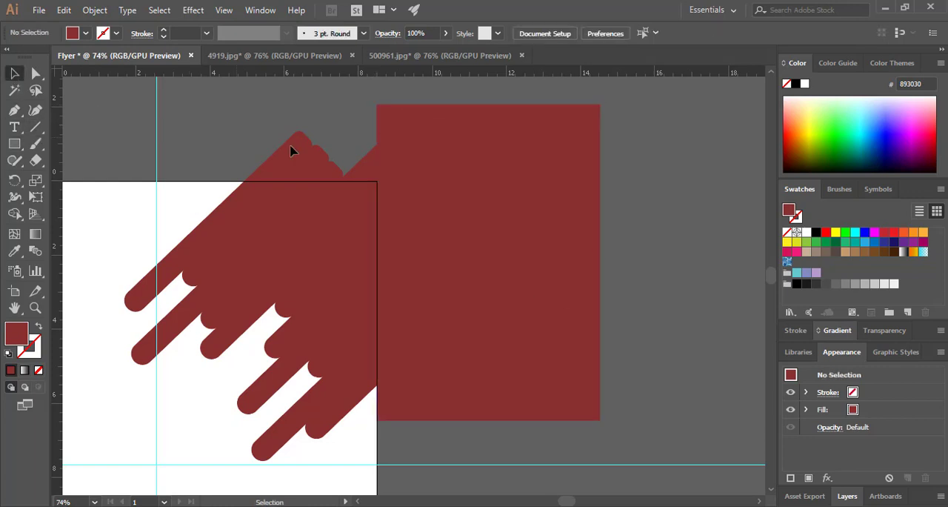
Fill the covering rectangle with lighter red CE4E4E to set it apart from the bars
left_click(284, 265)
left_click(568, 306)
double_click(17, 334)
left_click(402, 198)
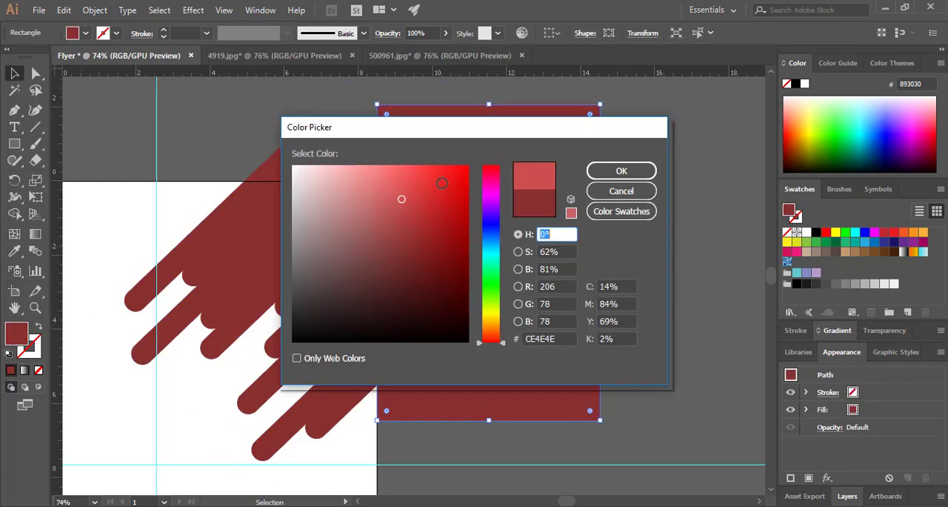
left_click(621, 171)
left_click(630, 183)
Divide the bar group and the covering rectangle with Pathfinder, and ungroup the resulting pieces
left_click(309, 289)
left_click(541, 300, "shift")
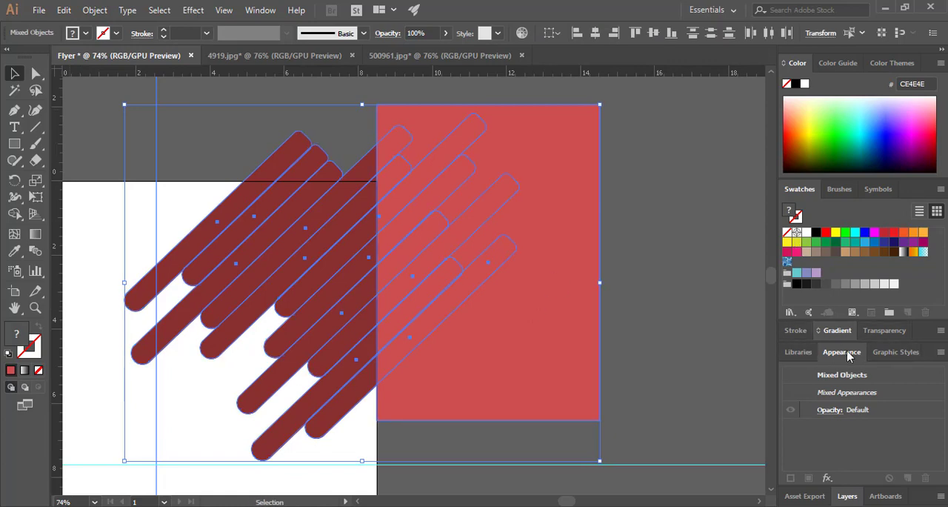
left_click(223, 11)
mouse_move(259, 15)
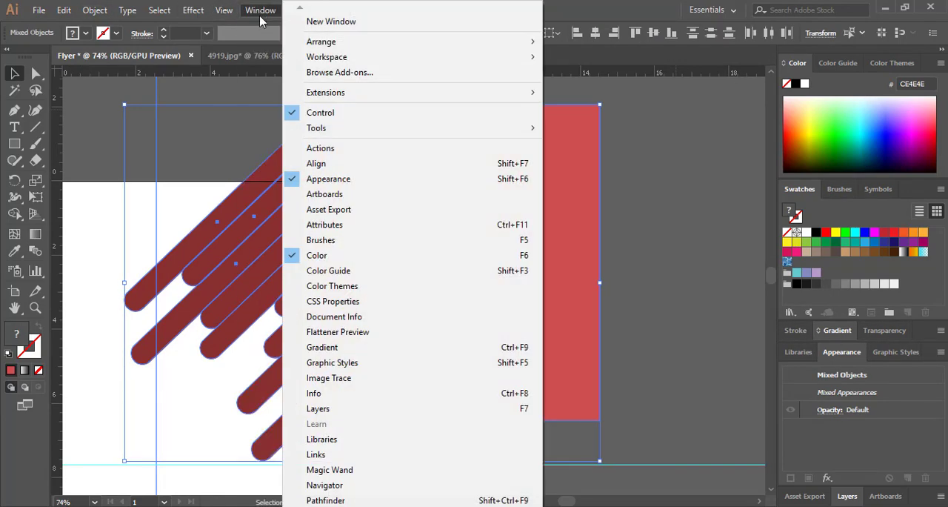
left_click(326, 500)
left_click(526, 165)
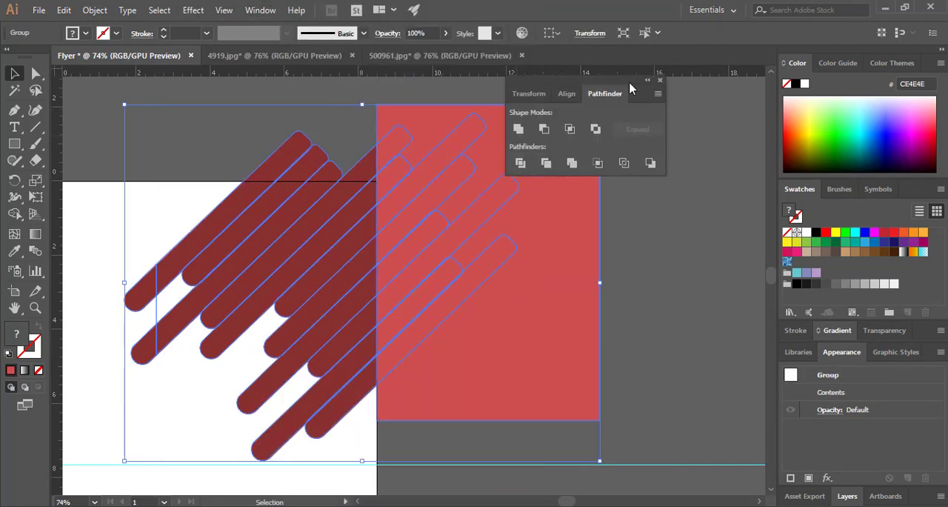
left_click_drag(563, 82, 680, 96)
right_click(486, 260)
left_click(495, 341)
left_click(652, 318)
Delete the lighter red rectangle pieces and leftover bar parts beyond the page's right edge
left_click(576, 259)
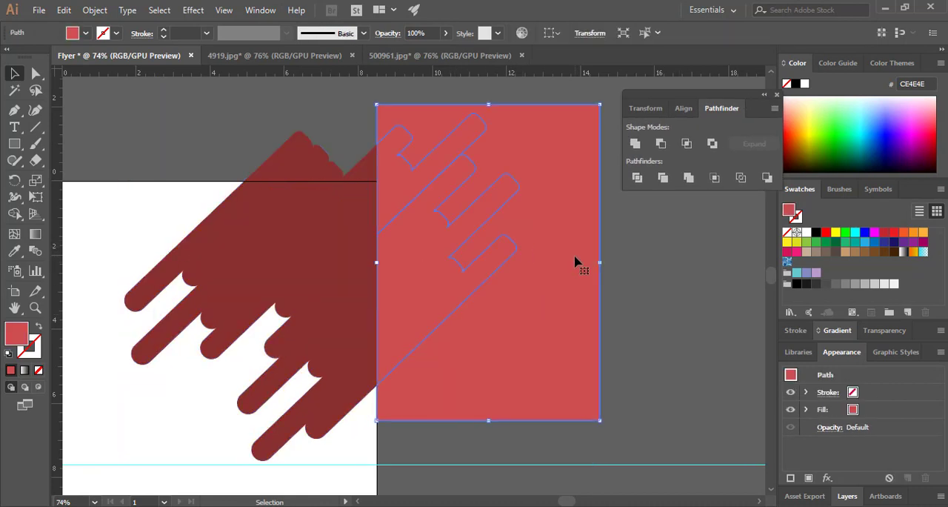
right_click(543, 252)
left_click(704, 318)
left_click(532, 303)
key("Delete")
left_click_drag(396, 115, 459, 198)
key("Delete")
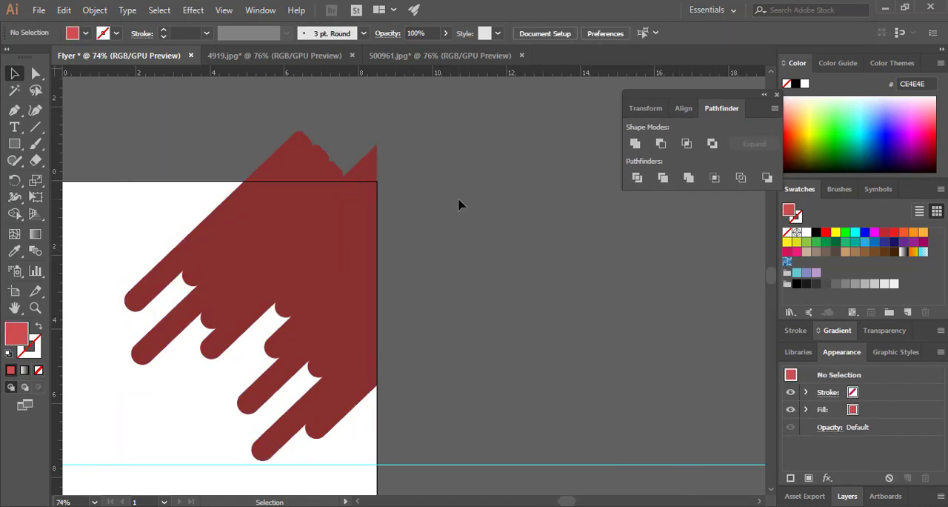
Draw a rectangle flush with the page's top edge that covers all the bar parts above the page
left_click(14, 145)
left_click_drag(187, 117, 427, 181)
left_click(14, 73)
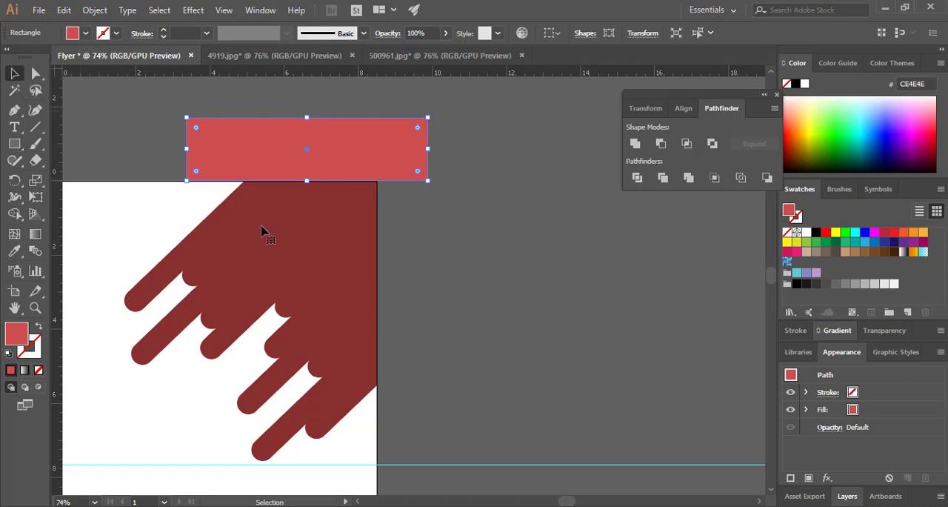
Group all the dark red bars and divide them together with the covering rectangle using Pathfinder Divide
left_click(262, 226)
mouse_move(426, 409)
left_mouse_down()
mouse_move(115, 230)
mouse_move(480, 357)
mouse_move(488, 419)
left_mouse_up()
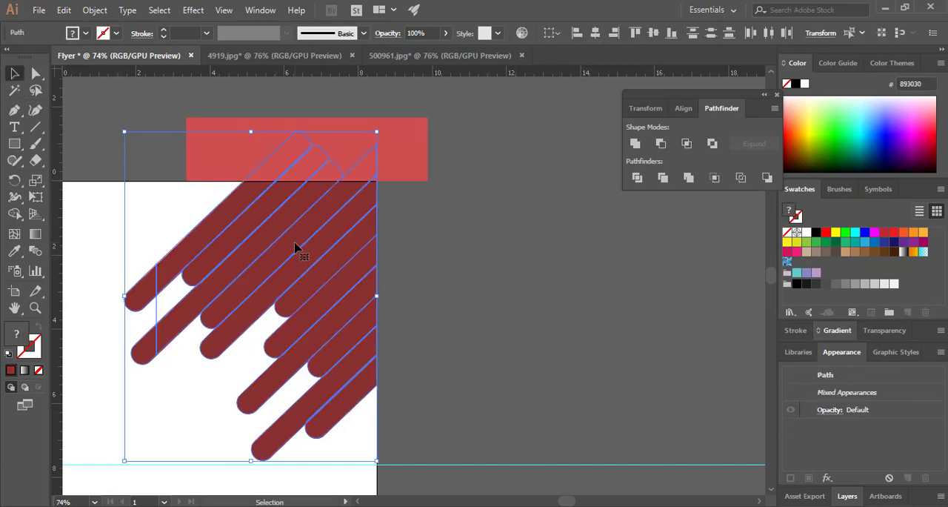
right_click(295, 234)
left_click(338, 323)
left_click(451, 274)
left_click(356, 163)
left_click(338, 249, "shift")
left_click(637, 178)
Ungroup the divided pieces and delete the rectangle and bar parts above the page's top edge
left_click(569, 198)
right_click(392, 166)
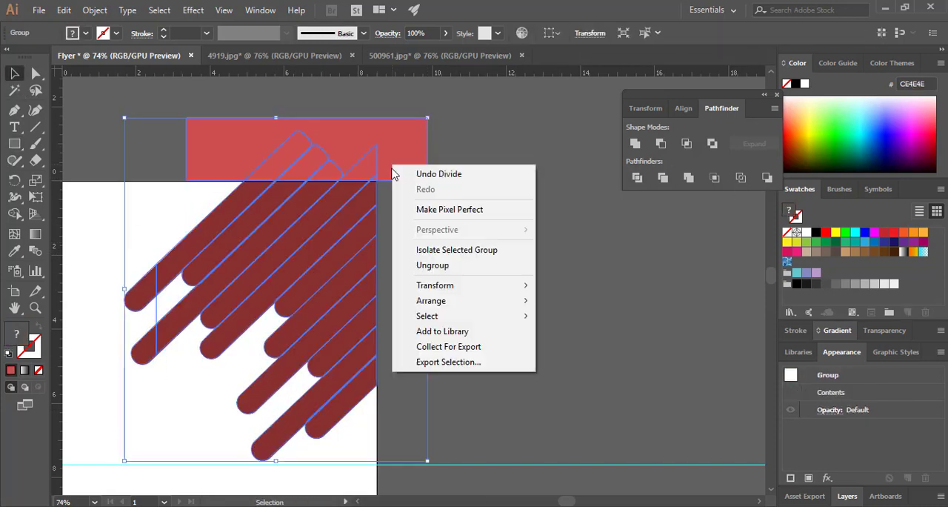
left_click(432, 265)
left_click(395, 160)
key("Delete")
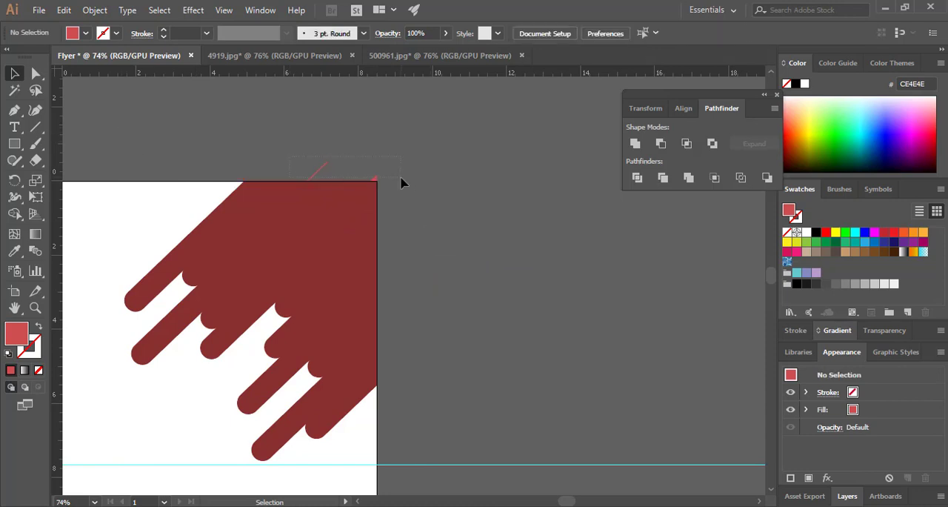
Fill the unfilled rectangle below the upper guide with navy 0F1F2B sampled from the dark reference swatch
key("ctrl+0")
left_click(364, 322)
key("a")
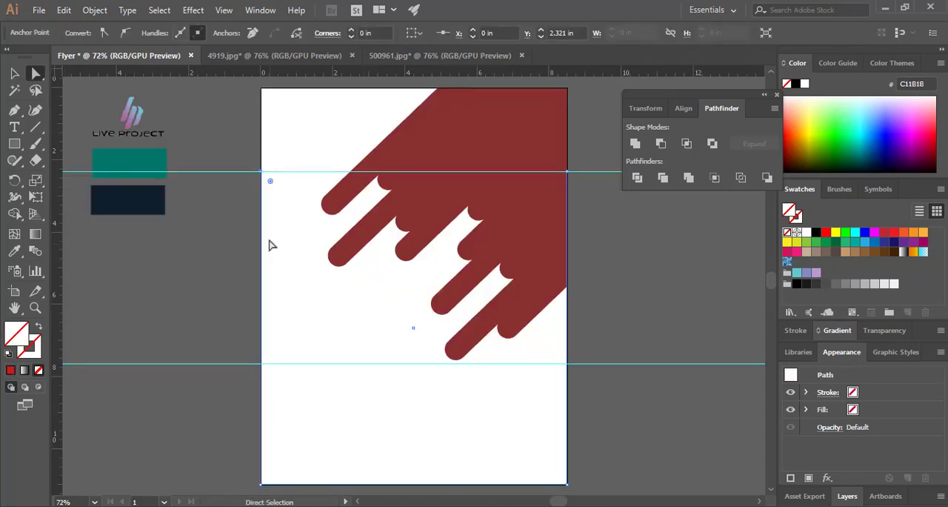
key("i")
left_click(111, 209)
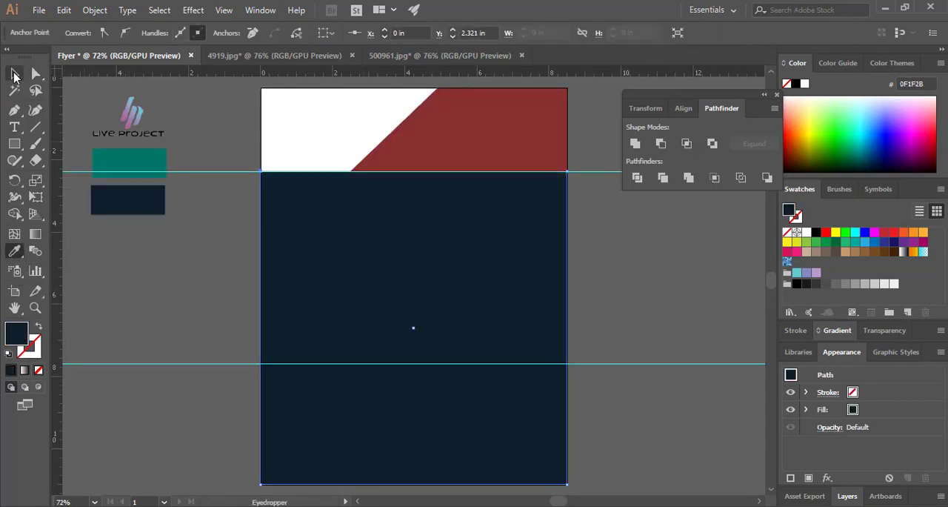
Lower the navy rectangle's upper-left corner along the page's left edge to give the shape a diagonal top edge
key("a")
left_click_drag(260, 174, 262, 423)
key("v")
key("ctrl+z")
left_click(704, 324)
left_click(567, 180)
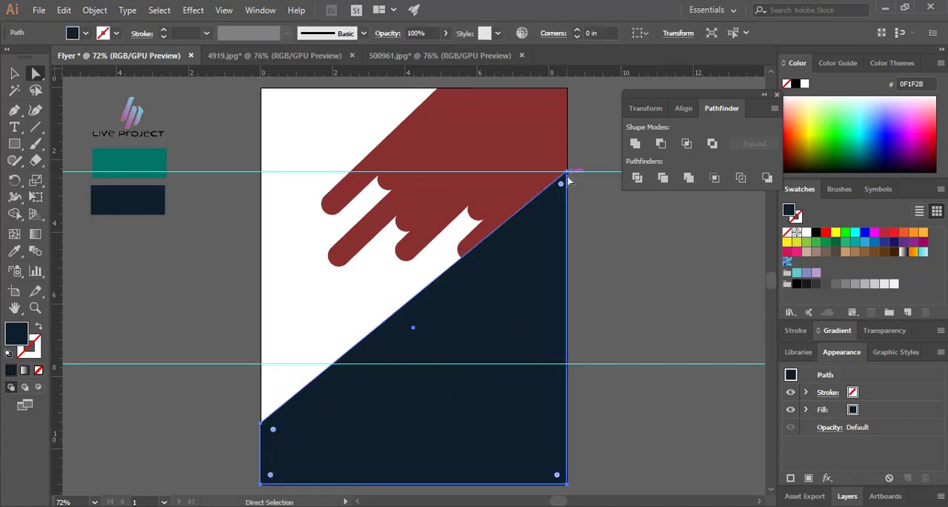
Lower the navy shape's left corner to about 9.98 in to bring its diagonal closer to the bars' slant
left_click_drag(500, 322, 508, 333)
key("ctrl+z")
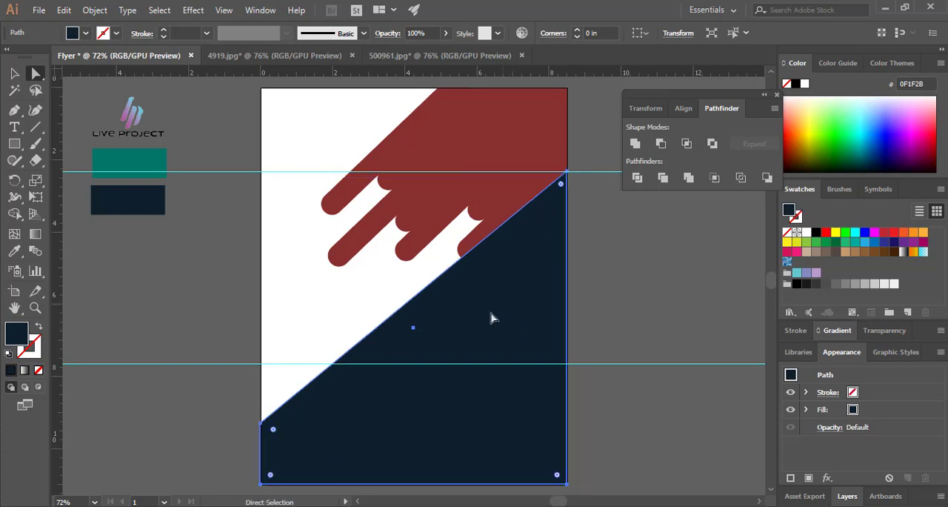
left_click_drag(261, 425, 263, 449)
key("ctrl+z")
left_click(262, 424)
key("ctrl+z")
key("ctrl+shift+a")
left_click(286, 453)
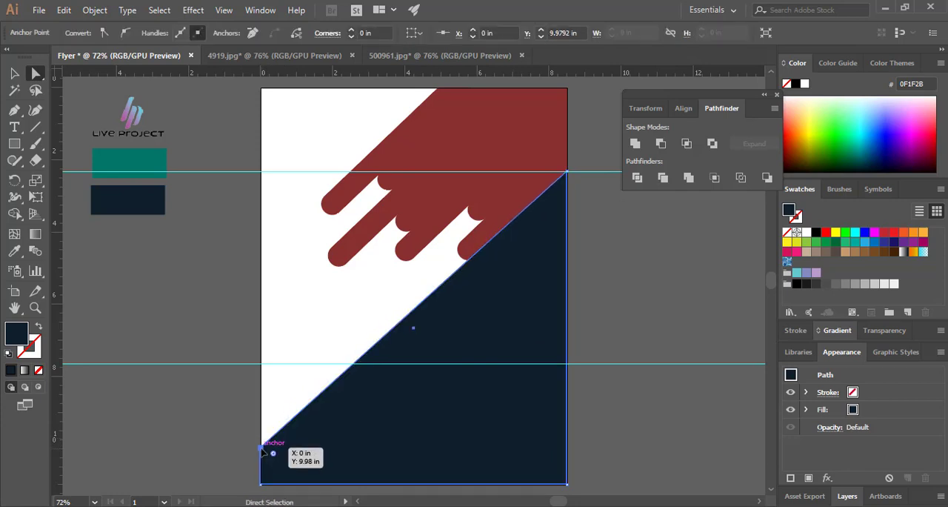
Align the navy shape's upper-right corner with the upper guide and bring the lower bars in front of the shape
left_click_drag(499, 411, 501, 422)
key("ctrl+z")
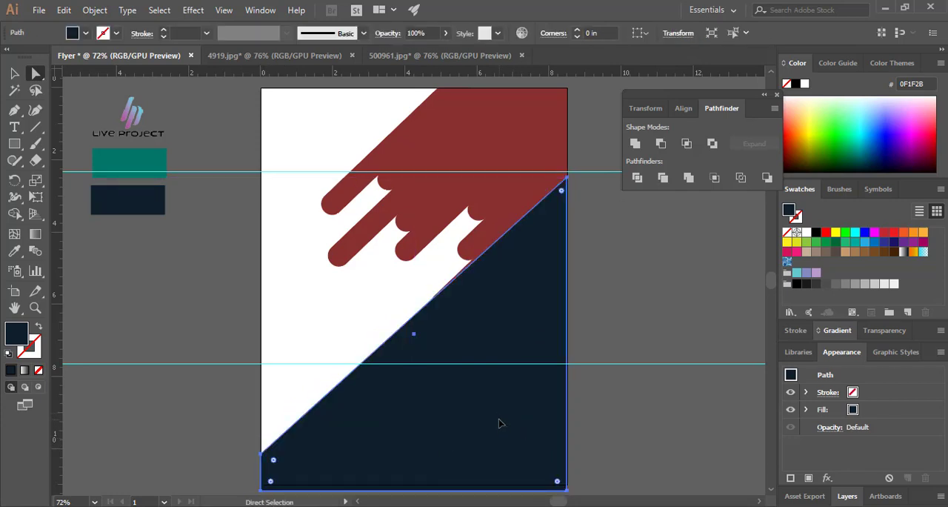
left_click_drag(568, 182, 568, 170)
key("v")
left_click(586, 252)
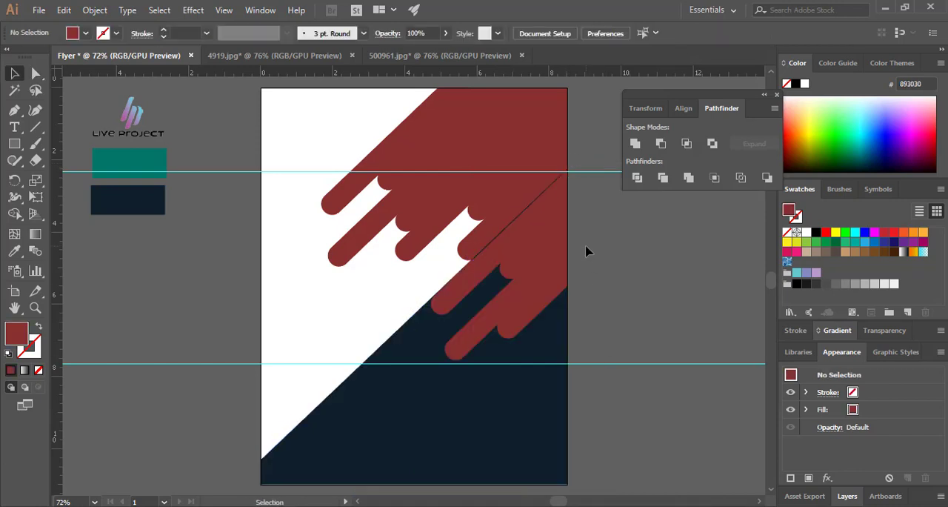
Nudge the lower bar piece against the upper bars to close the thin dark gap along the diagonal
left_click_drag(510, 216, 509, 217)
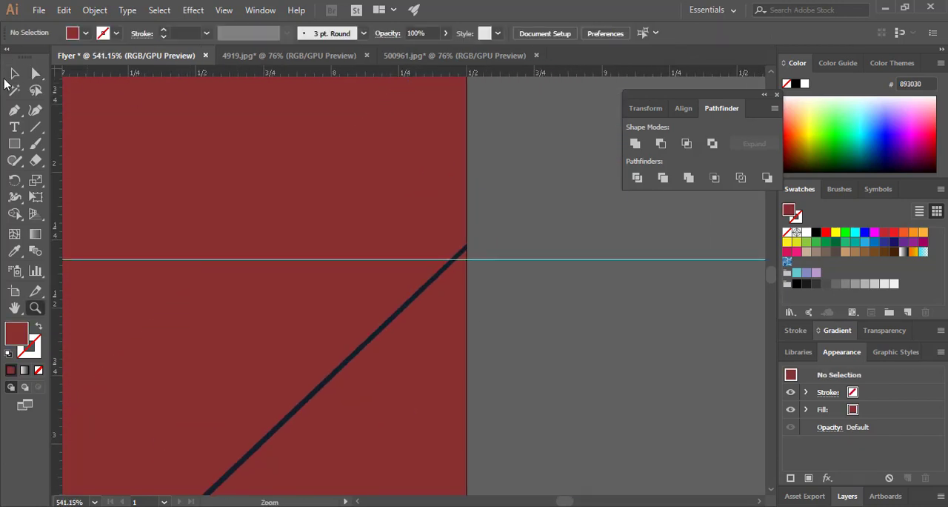
left_click(437, 383)
key("Delete")
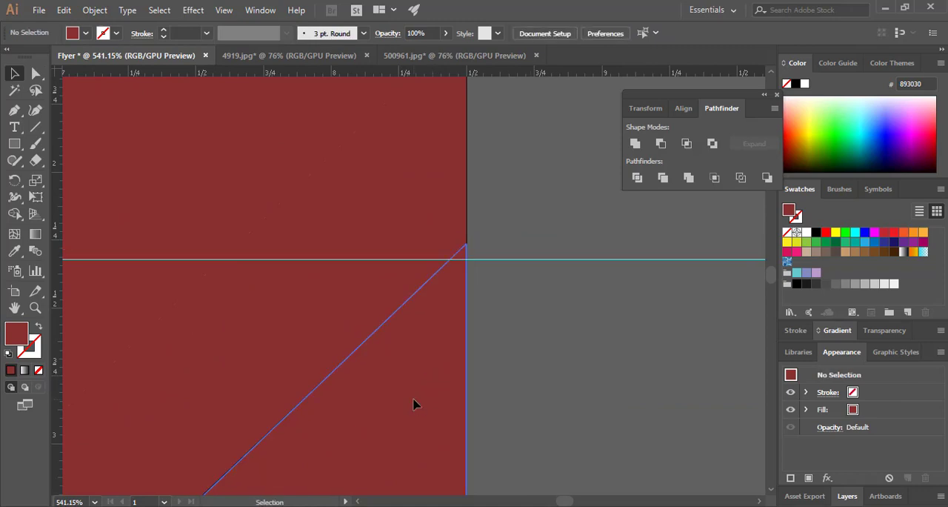
left_click(415, 403)
left_click(564, 403)
key("ctrl+minus")
key("ctrl+minus")
key("ctrl+minus")
key("ctrl+minus")
key("ctrl+minus")
key("ctrl+minus")
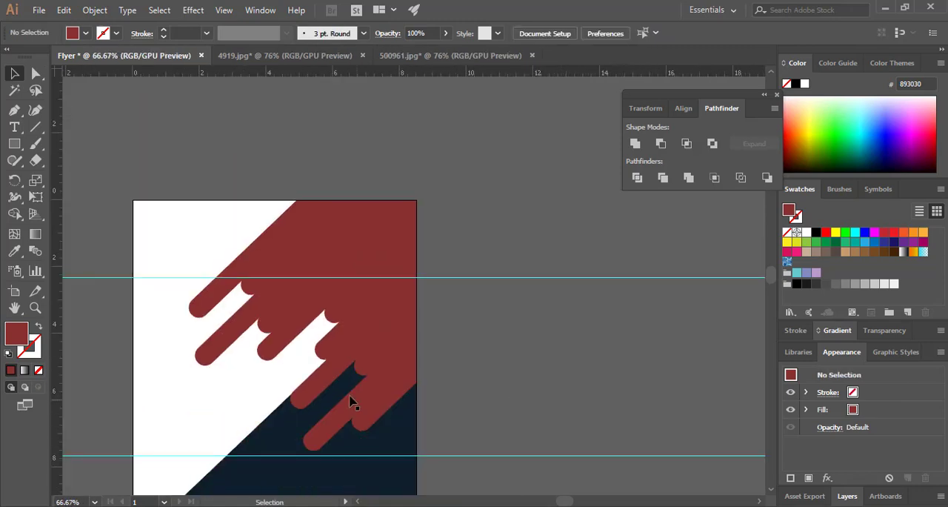
Raise the navy shape's left corner to about 10.23 in to fit its diagonal to the lower bar's edge
left_click_drag(325, 390, 484, 337)
key("ctrl+space")
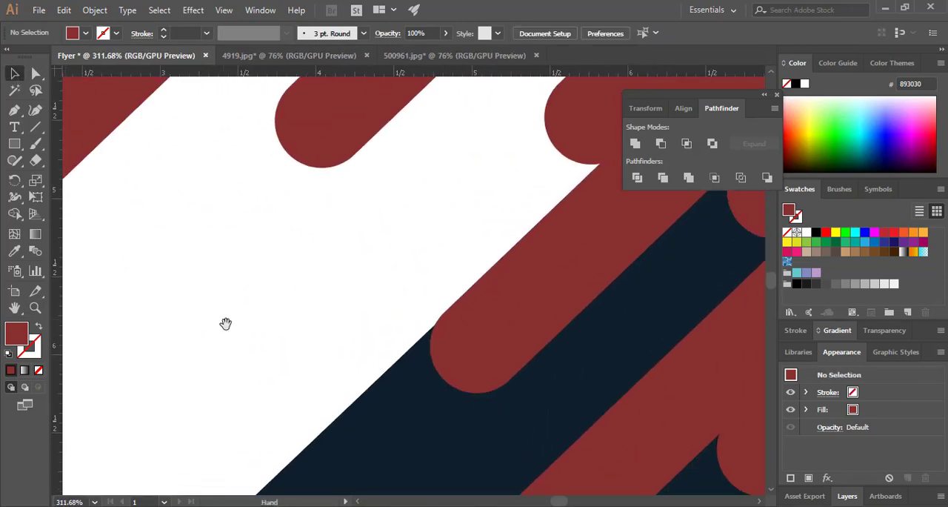
key("ctrl+minus")
key("ctrl+minus")
key("ctrl+minus")
key("ctrl+minus")
key("ctrl+minus")
left_click(346, 422)
key("a")
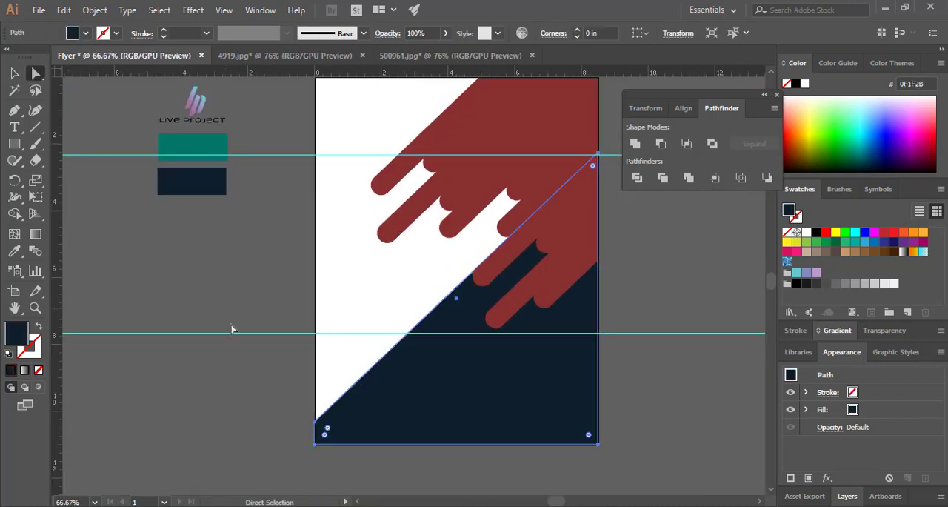
left_click(231, 329)
left_click(386, 401)
left_click(313, 413)
left_click(345, 427)
left_click(315, 422)
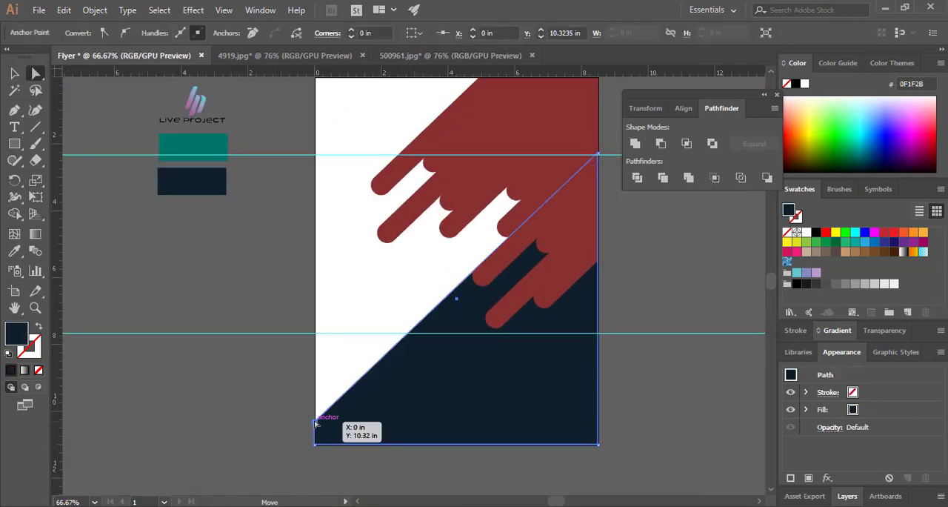
left_click_drag(315, 422, 317, 417)
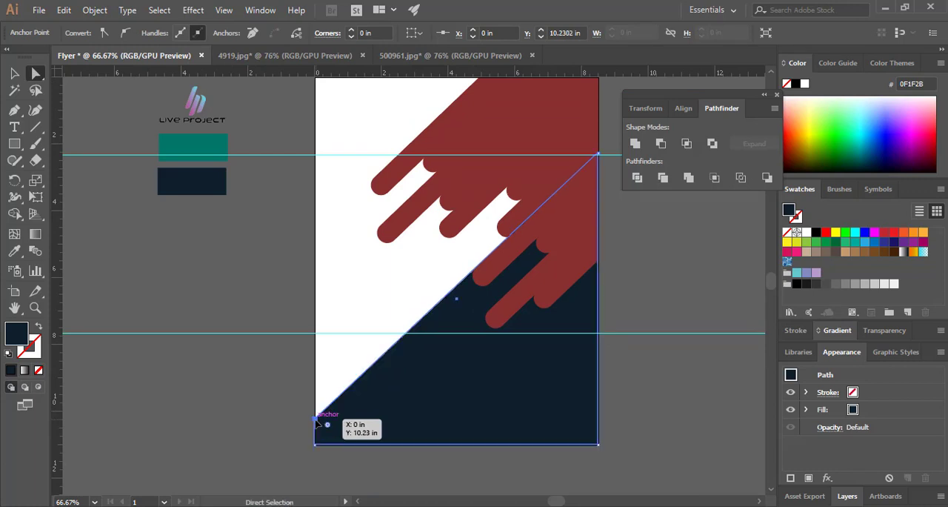
Nudge the lower bar piece slightly upward to cover the remaining dark sliver beside the upper bars
left_click(630, 403)
key("z")
left_click_drag(508, 224, 567, 272)
left_click_drag(382, 371, 455, 318)
left_click(15, 74)
left_click(563, 377)
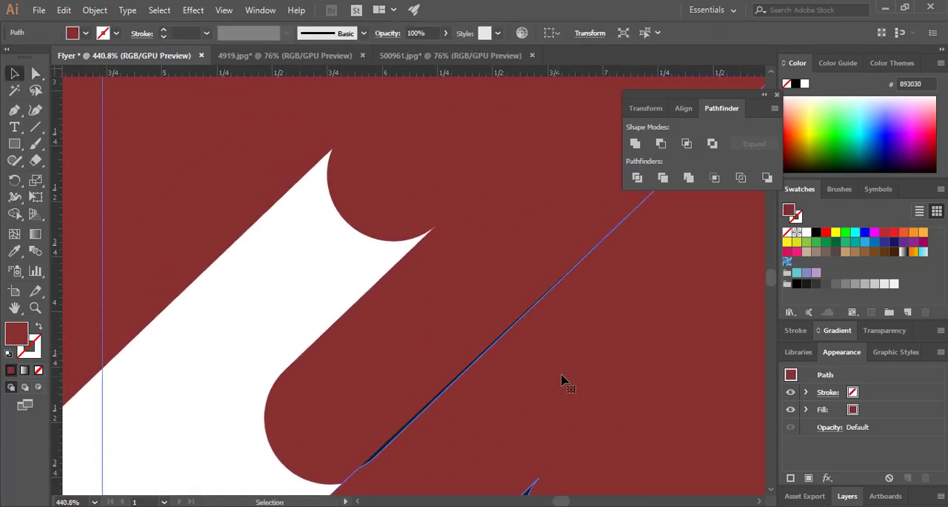
left_click_drag(577, 376, 578, 373)
left_click(254, 321)
left_click(522, 423)
left_click_drag(521, 423, 520, 419)
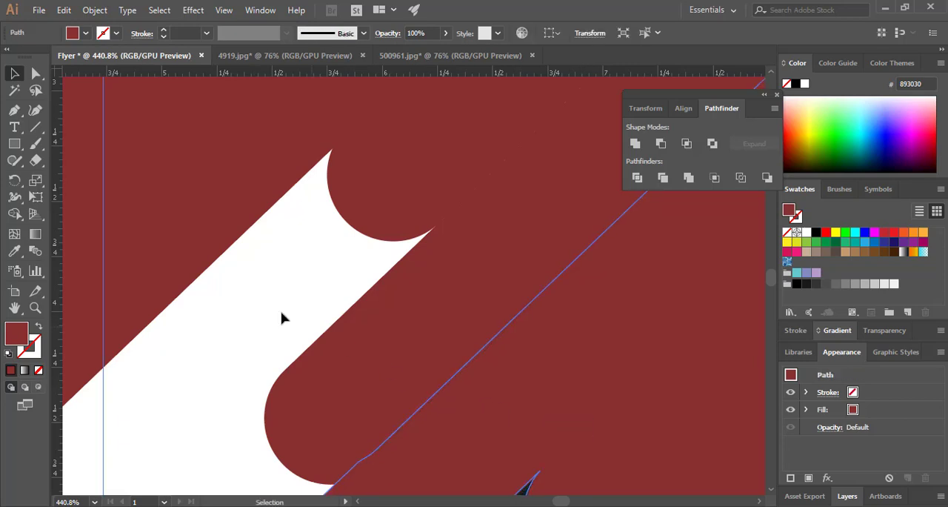
Fine-tune the navy shape's left corner around 10.24 in so its diagonal continues the lower bar's edge
left_click(281, 312)
key("ctrl+minus")
key("ctrl+minus")
key("ctrl+minus")
key("ctrl+minus")
left_click_drag(522, 326, 489, 154)
left_click(35, 73)
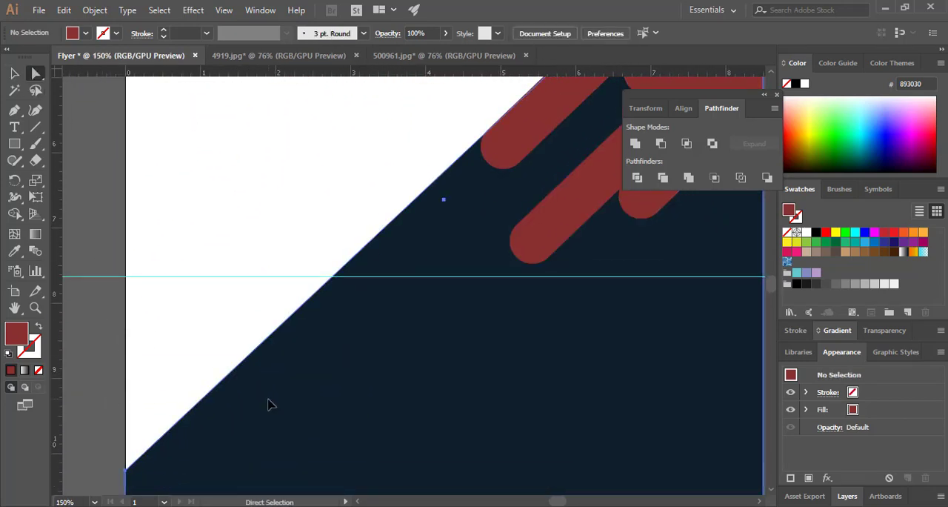
left_click_drag(126, 470, 127, 473)
key("ctrl+shift+a")
left_click(214, 473)
key("ctrl+shift+a")
left_click(273, 391)
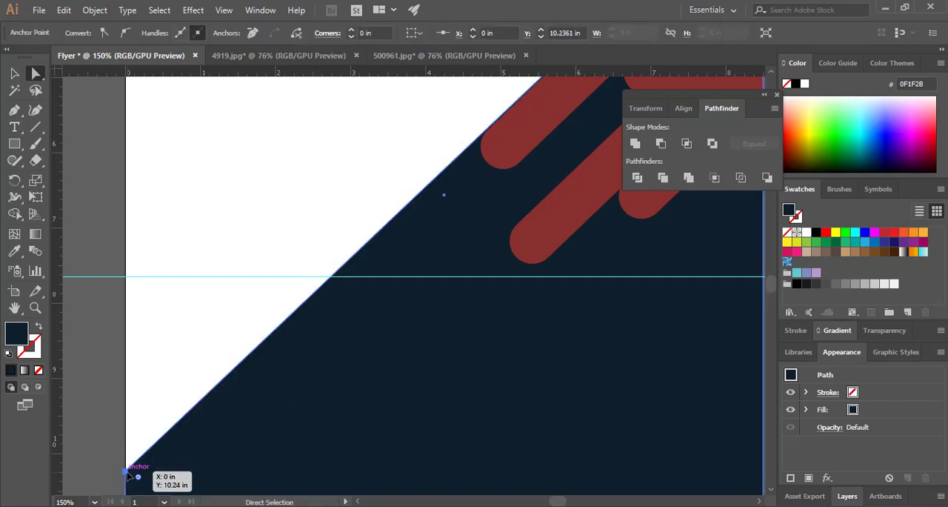
key("ctrl+shift+a")
left_click(126, 473)
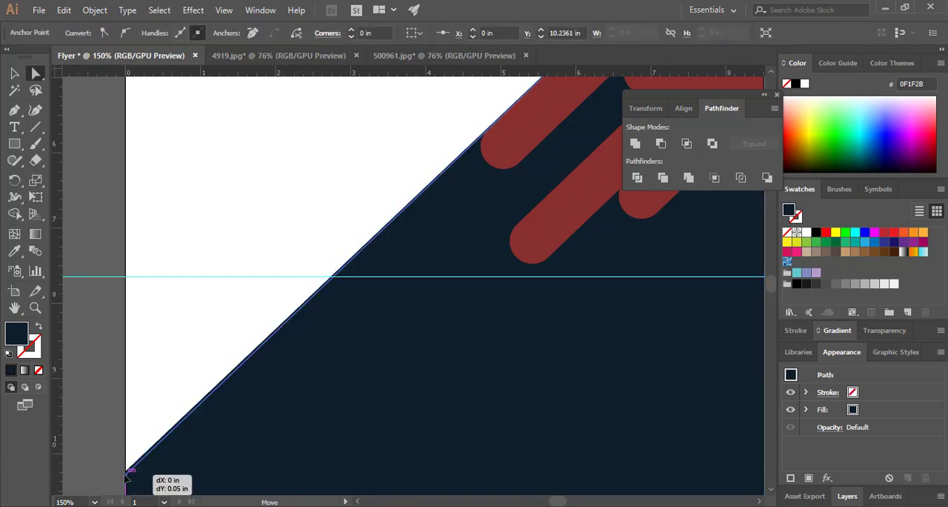
key("ctrl+shift+a")
key("v")
key("ctrl+0")
Place a copy of the lower bar piece outside the page's lower-right corner and move the Pathfinder controls aside
left_click(510, 234)
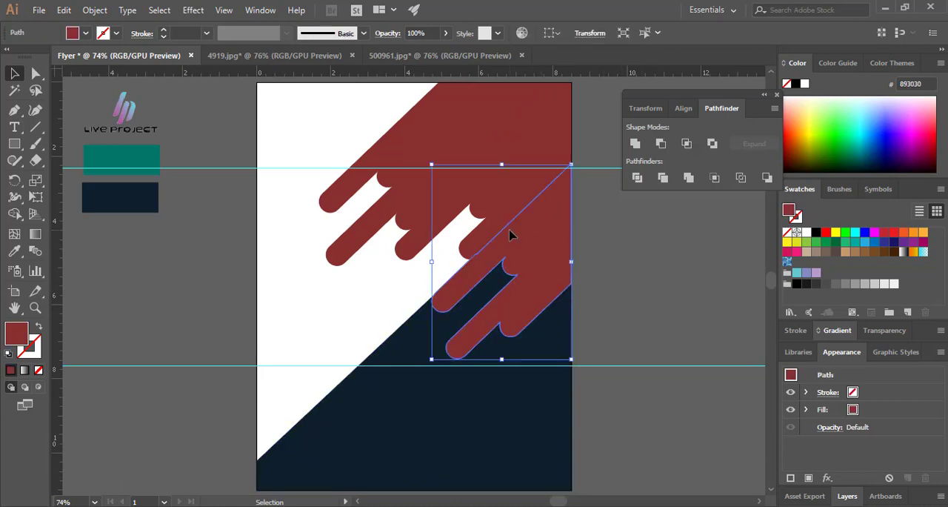
left_click(604, 249)
left_click(514, 307)
left_click_drag(515, 306, 783, 477)
left_click_drag(689, 444, 757, 453)
left_click(586, 264)
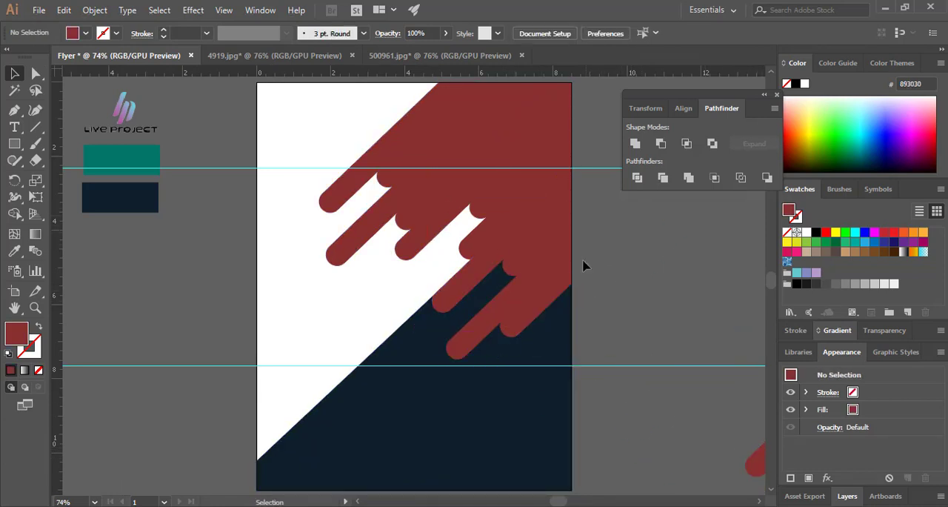
left_click_drag(709, 110, 776, 229)
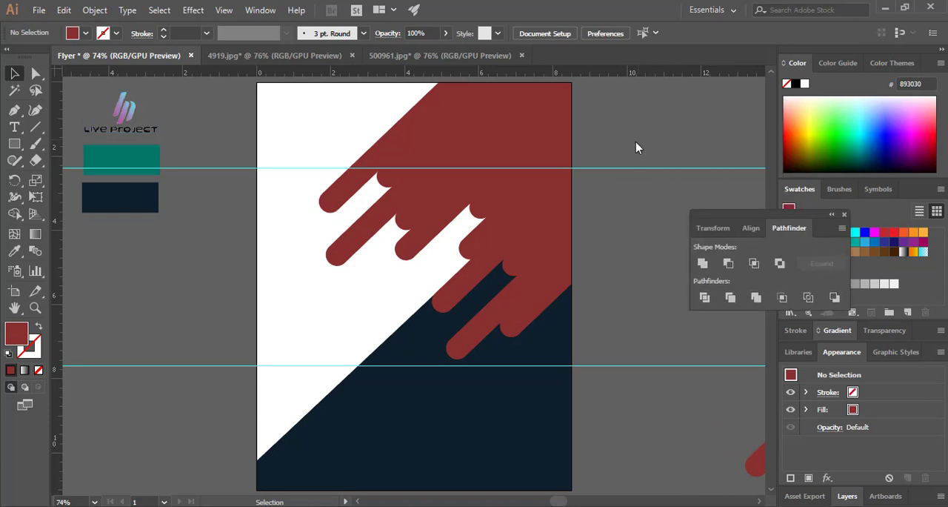
Bring the city photo 500961.jpg into the flyer and scale it to about 13.43 by 7.55 in over the bars
left_click(302, 56)
left_click(406, 60)
left_click_drag(457, 198, 479, 210)
left_click_drag(591, 267, 735, 348)
left_click_drag(598, 332, 498, 322)
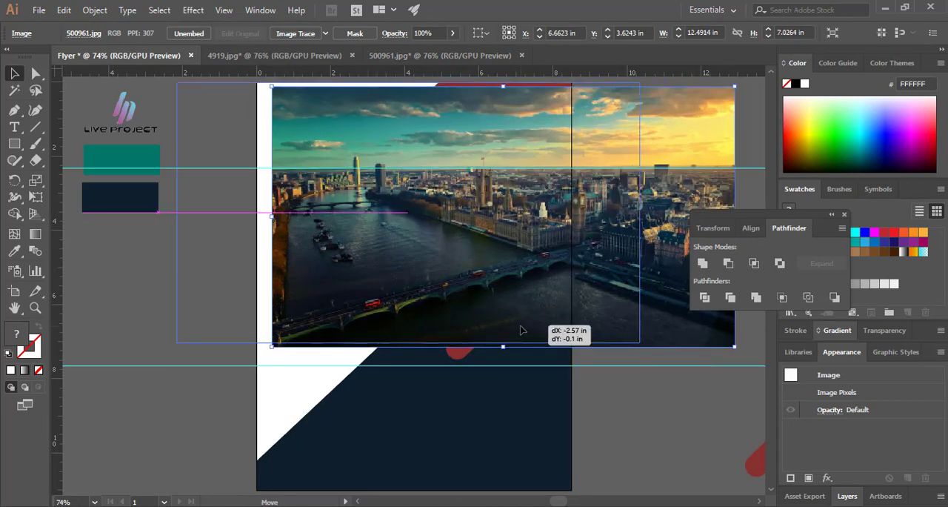
left_click_drag(639, 342, 675, 386)
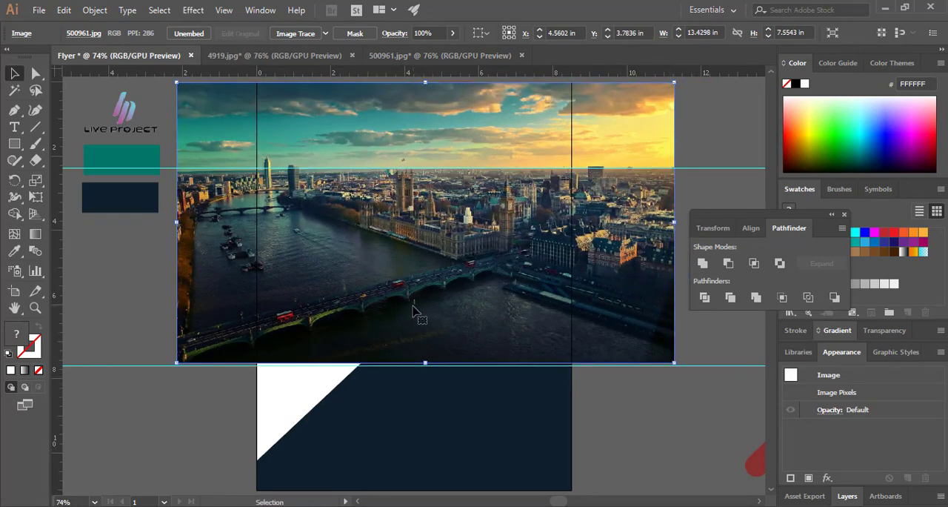
Move the city photo to the right to uncover the bars, and bring all bar pieces in front of it
left_click_drag(413, 304, 719, 293)
left_click(441, 200)
left_click(452, 298, "shift")
right_click(452, 298)
mouse_move(585, 434)
left_click(635, 434)
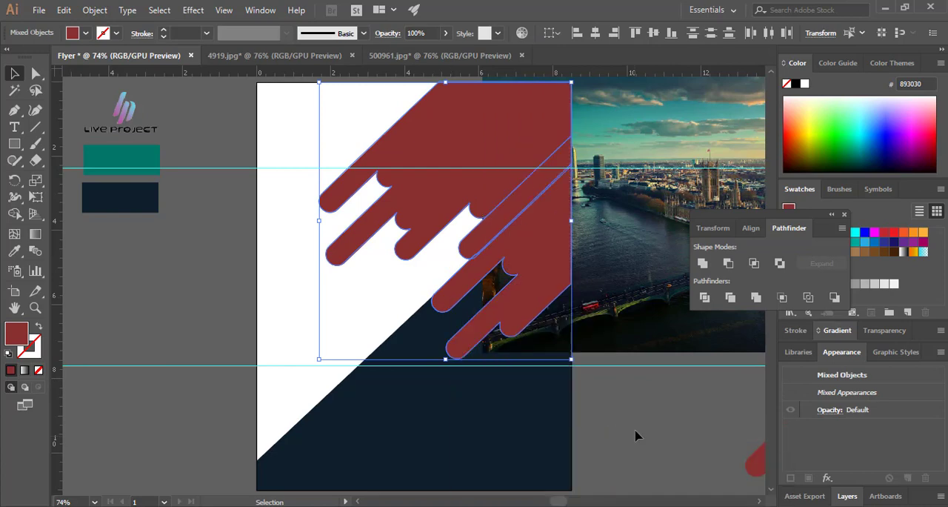
Unite all bar pieces on the page into one shape with Pathfinder and place the city photo behind it
left_click(580, 338)
left_click(436, 282)
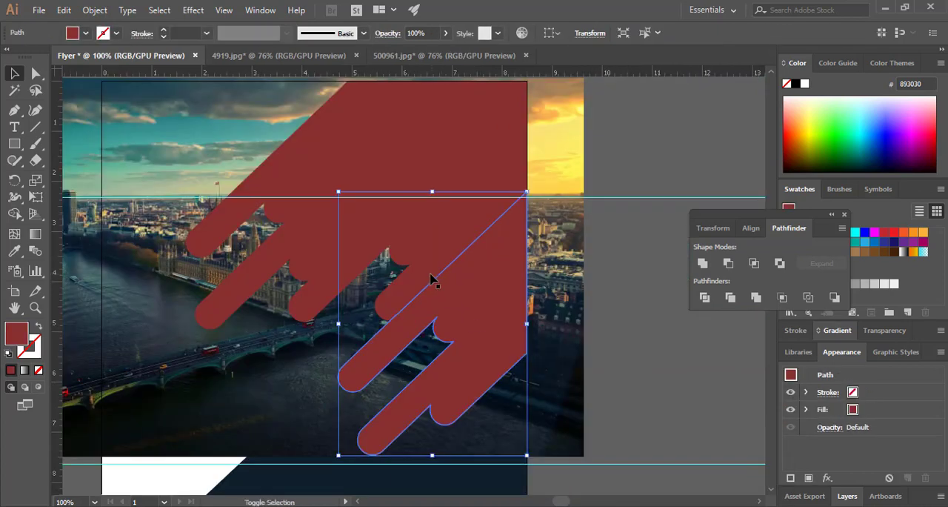
left_click(423, 245, "shift")
left_click(697, 267)
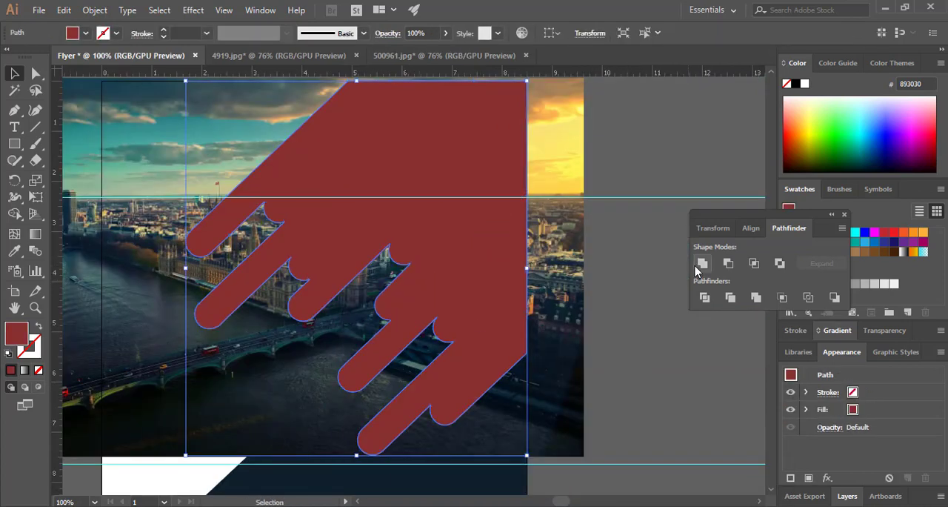
Clip the city photo to the united bar shape with a clipping mask
left_click(445, 328)
left_click(642, 368)
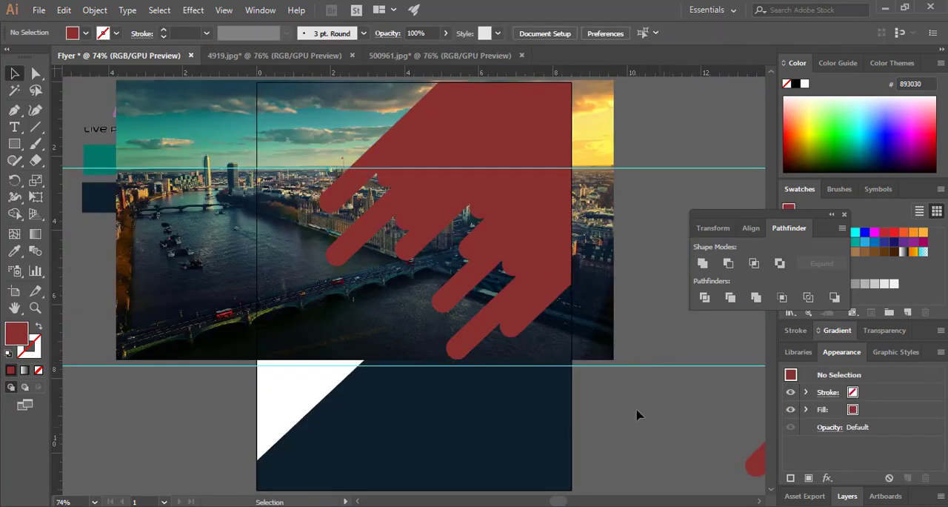
left_click(591, 328)
left_click(544, 287, "shift")
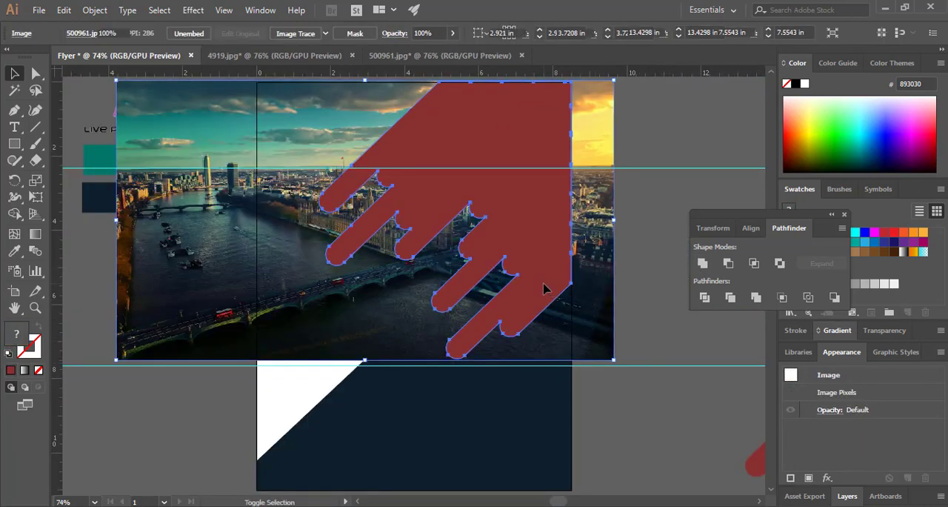
right_click(535, 238)
left_click(565, 340)
left_click(656, 406)
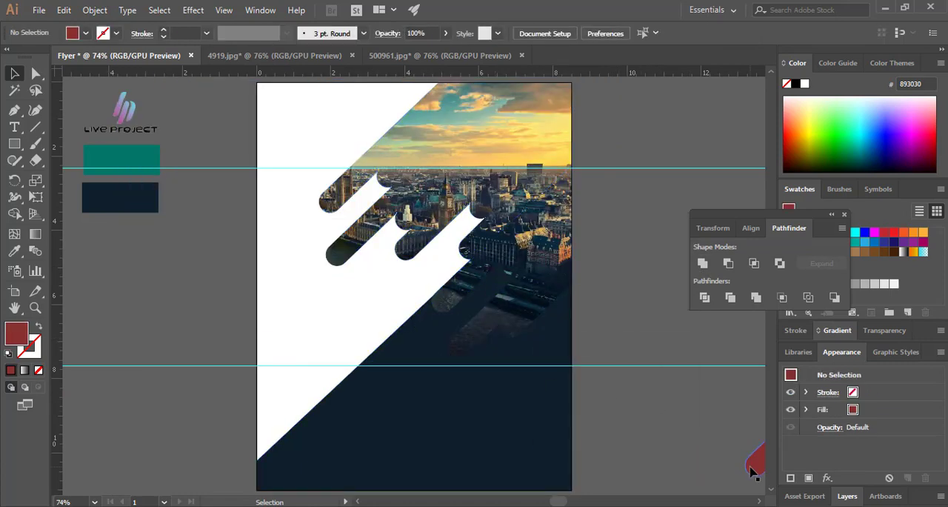
Try to place the spare bar copy directly over the lower bars of the clipped photo
left_click_drag(750, 473, 441, 305)
left_click(593, 402)
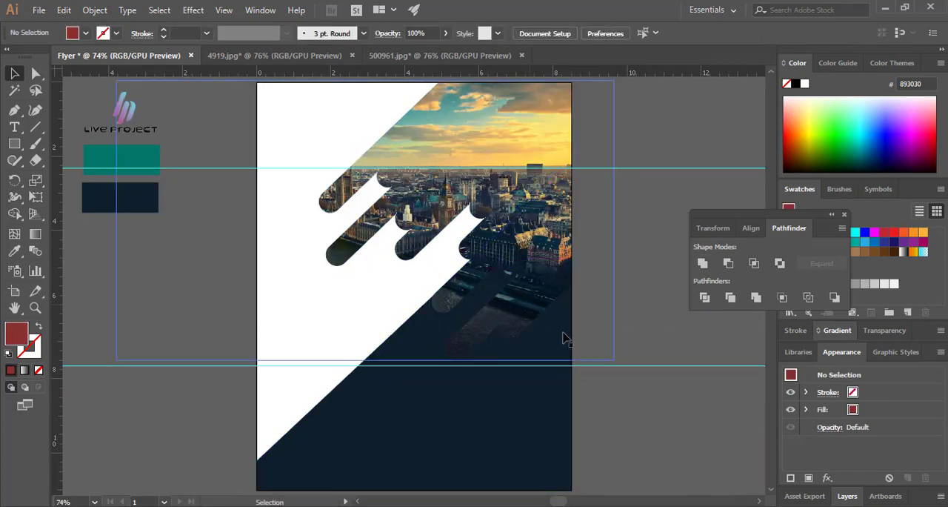
key("ctrl+z")
Bring the spare dark red bar copy to the front and fit it over the lower bars of the clipped photo
left_click_drag(757, 461, 609, 380)
right_click(616, 378)
mouse_move(675, 301)
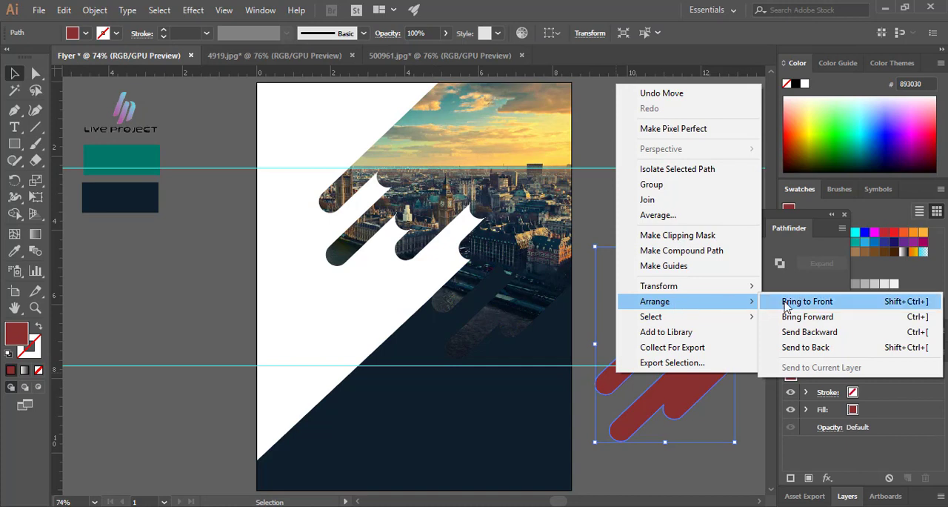
left_click(786, 307)
left_click_drag(666, 385, 503, 308)
left_click(614, 337)
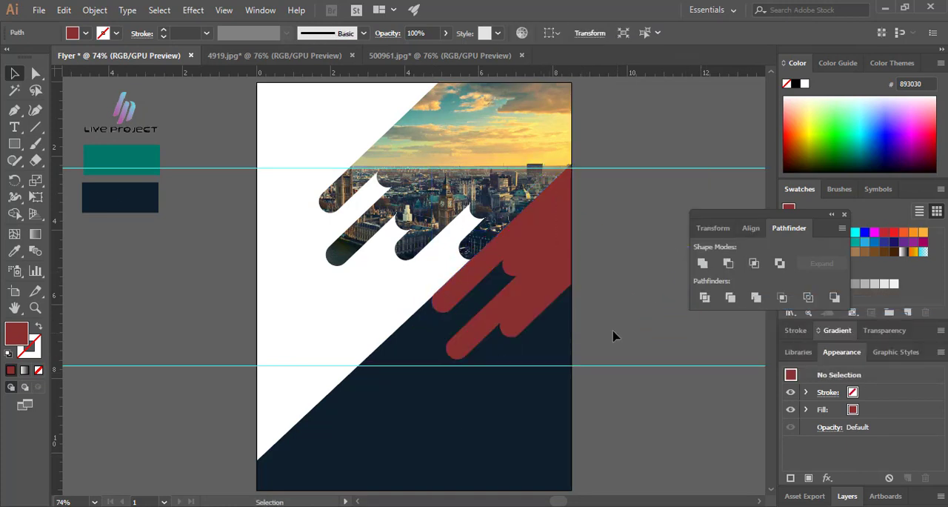
Color the dark red bar overlay with the teal sample color and set its opacity to 30%
left_click(518, 319)
key("i")
left_click(108, 155)
left_click(409, 33)
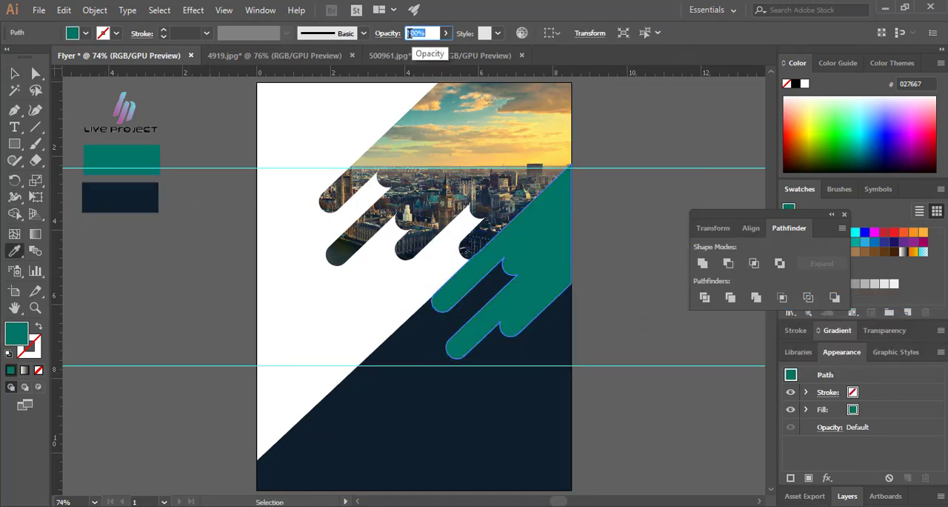
type("30")
key("Return")
key("v")
left_click(622, 403)
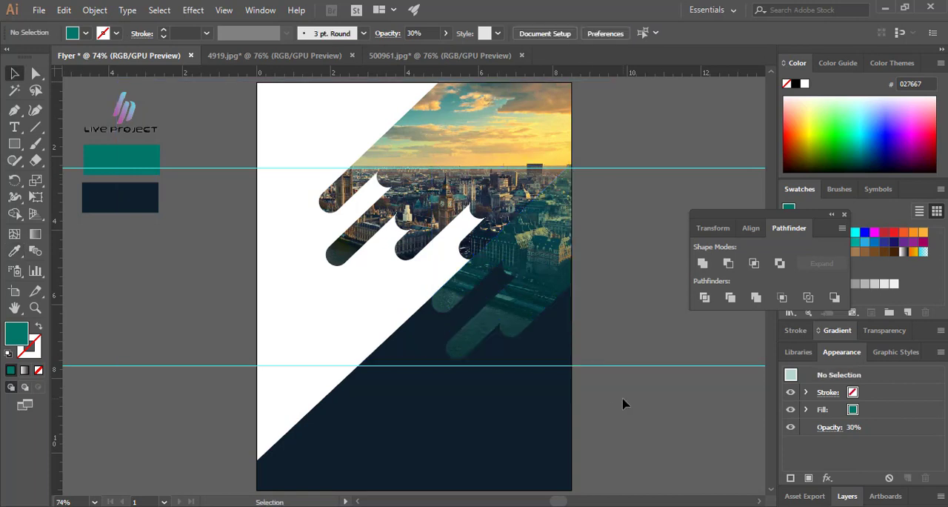
Move the Live Project logo onto the white upper-left corner of the flyer, keeping its original size
left_click(121, 113)
left_click_drag(120, 112, 307, 119)
left_click_drag(349, 94, 316, 115)
key("ctrl+z")
left_click(603, 222)
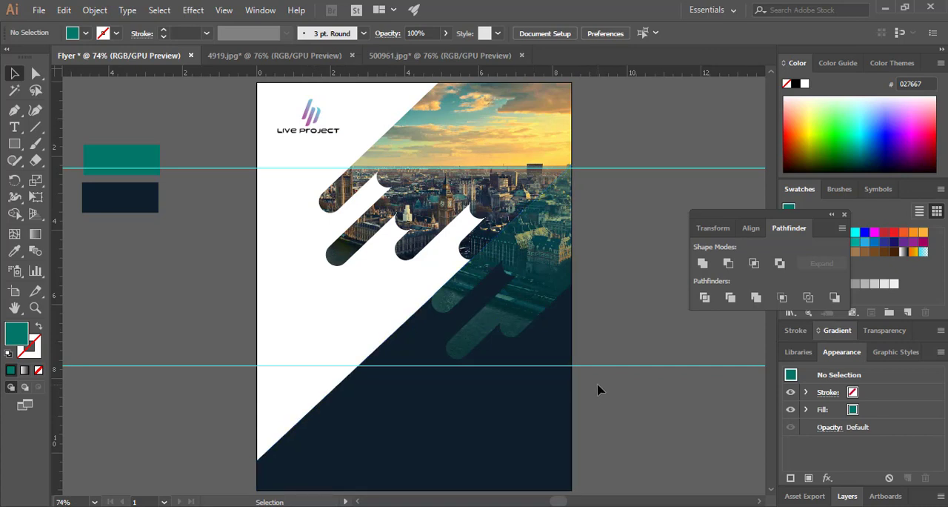
Add a 72 pt two-line text "BUSINESS HEADLINE" on the white area below the photo bars
left_click(14, 126)
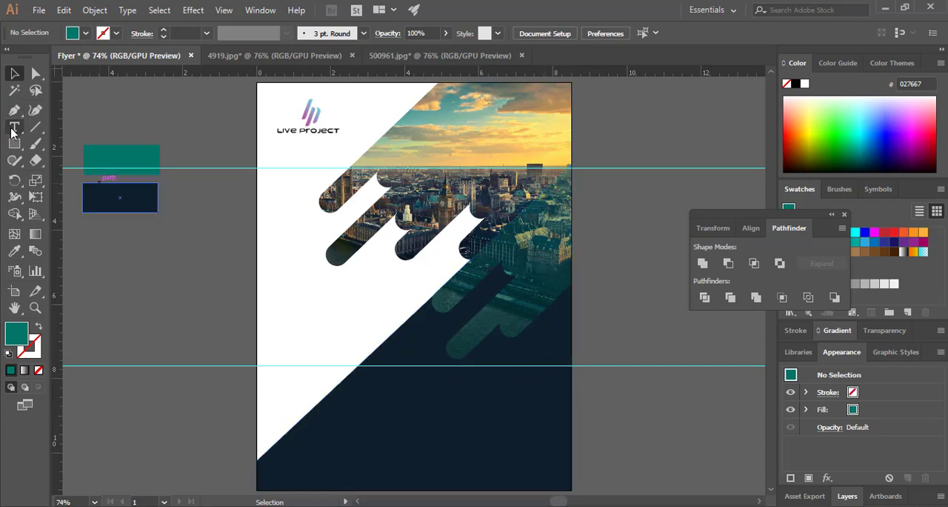
left_click(281, 319)
left_click(667, 33)
left_click(682, 277)
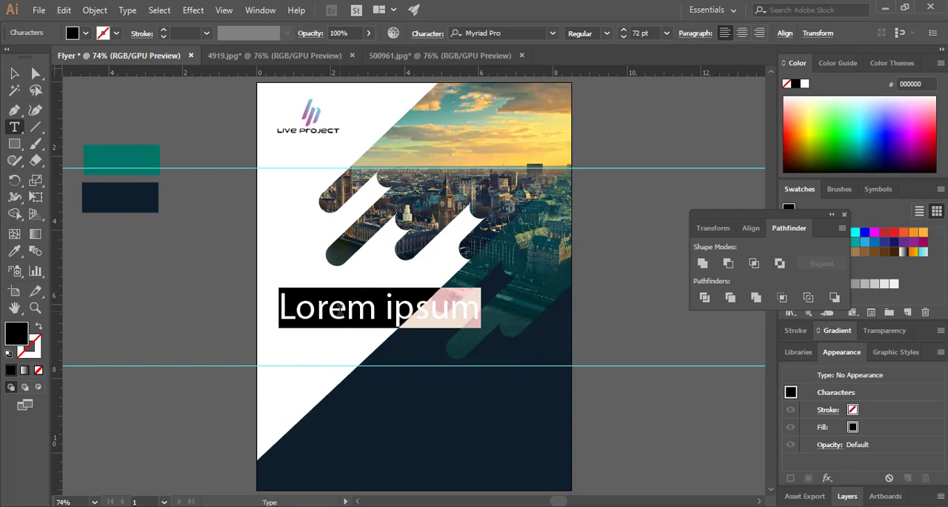
type("bU")
key("BackSpace")
key("BackSpace")
type("BUSI")
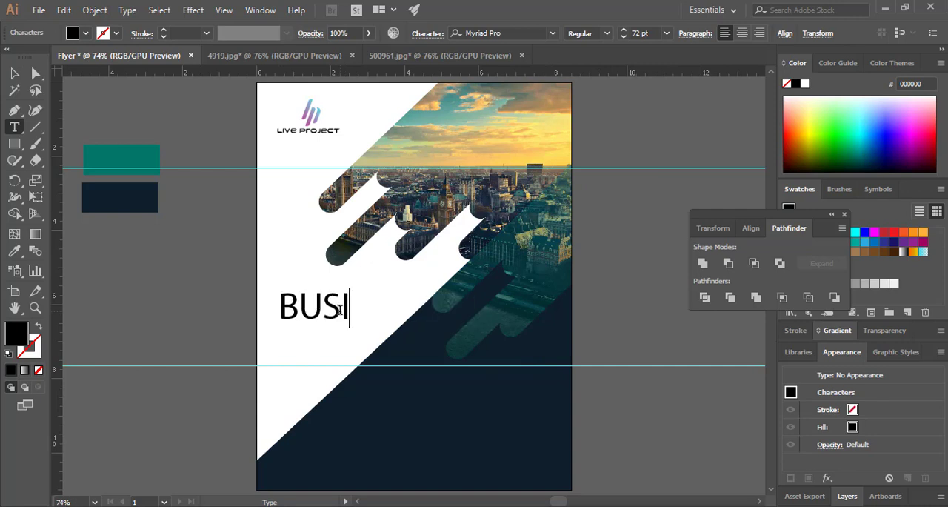
type("NESS")
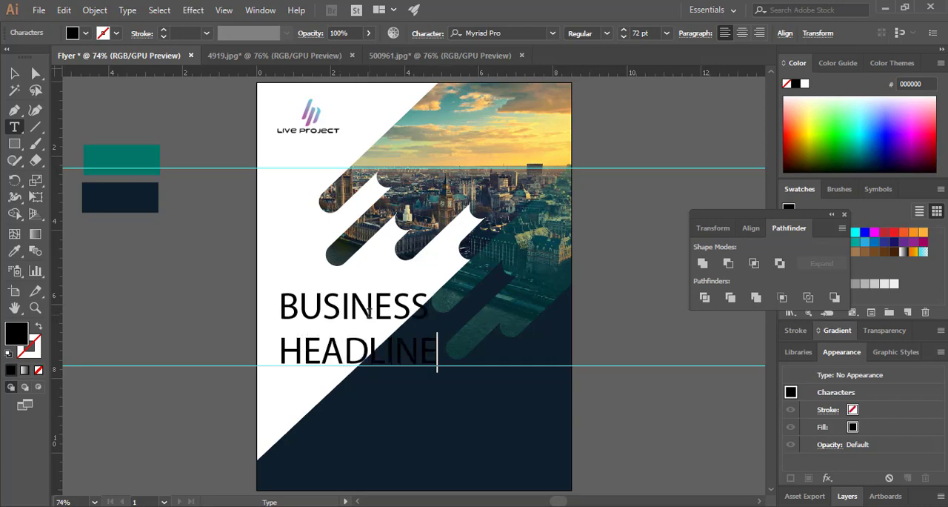
Color the headline text with the teal sample color and scale it down to about 50 pt
left_click(14, 251)
left_click(111, 161)
left_click(13, 77)
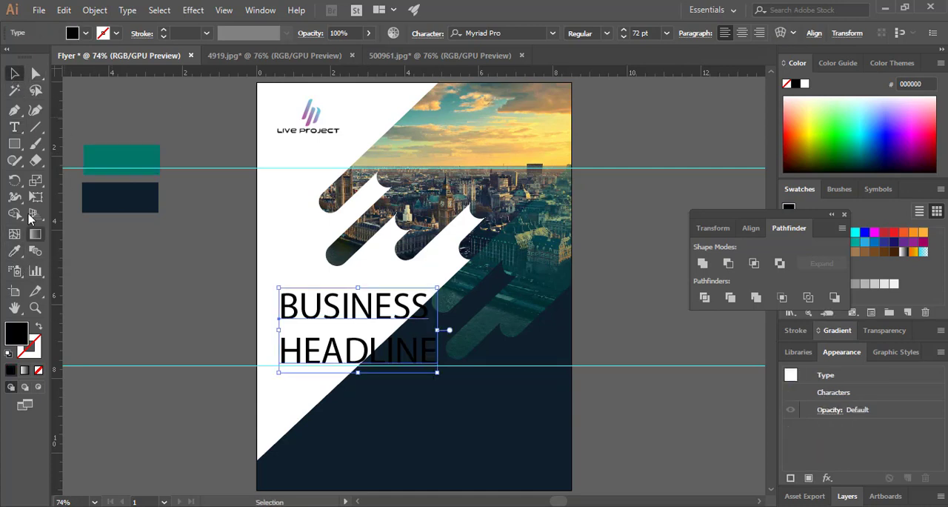
double_click(351, 324)
left_click_drag(430, 350, 277, 280)
left_click(14, 251)
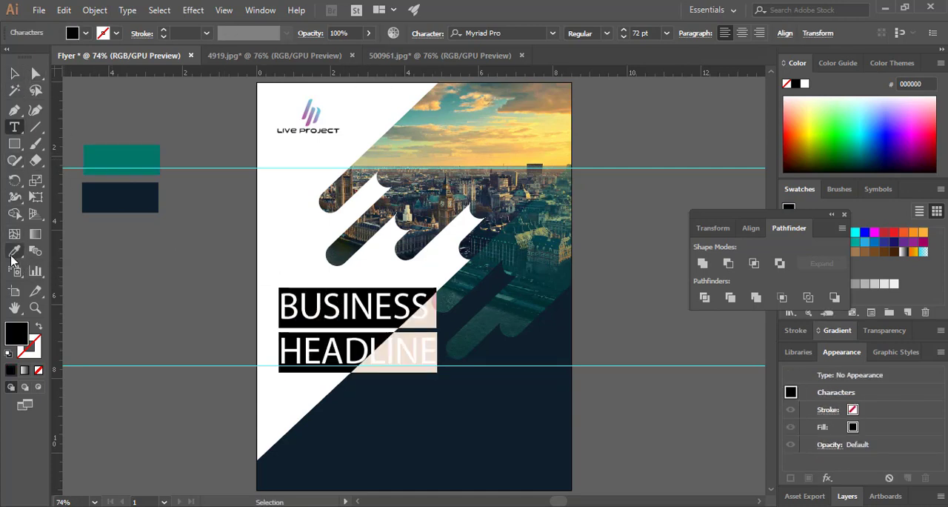
left_click(122, 159)
key("Escape")
left_click_drag(428, 299, 387, 296)
Set the headline's font to Arial Bold
double_click(338, 301)
triple_click(338, 300)
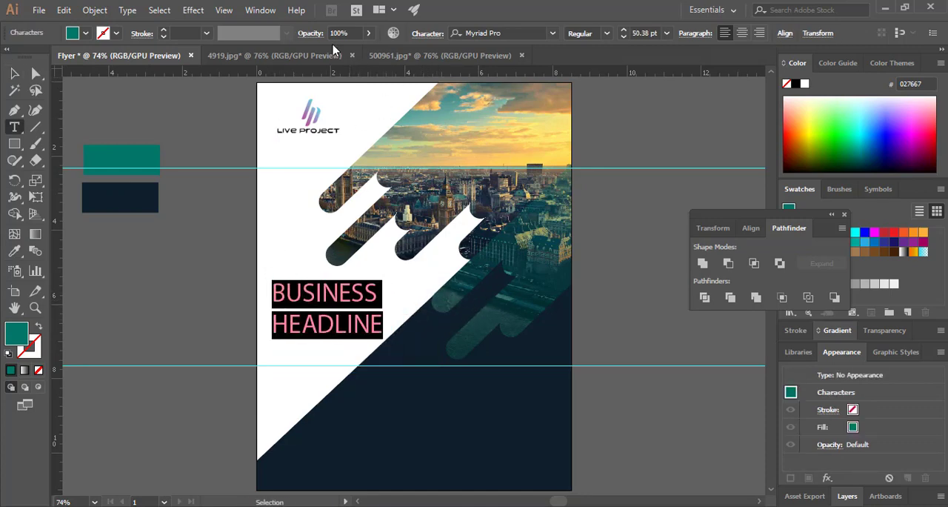
left_click(552, 33)
scroll(692, 237, "up", 1)
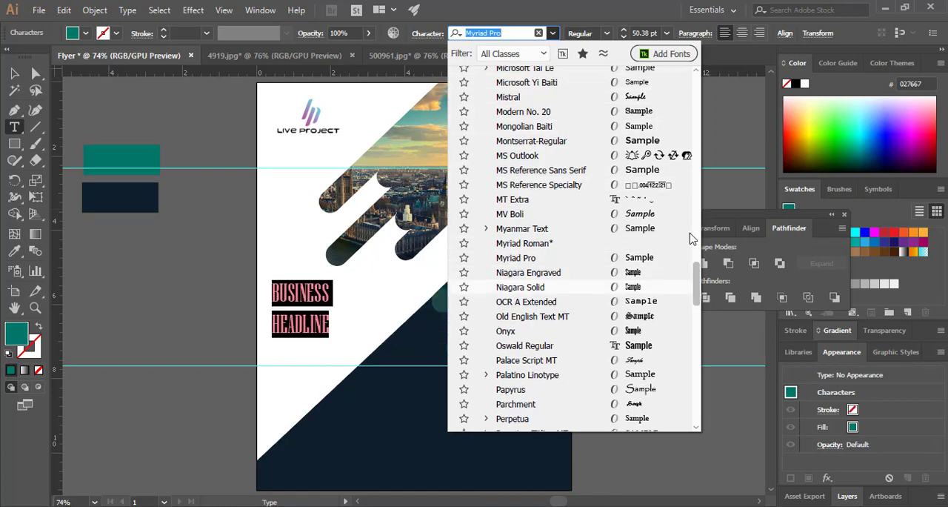
left_click_drag(690, 234, 686, 96)
left_click(505, 118)
left_click(607, 32)
left_click(585, 88)
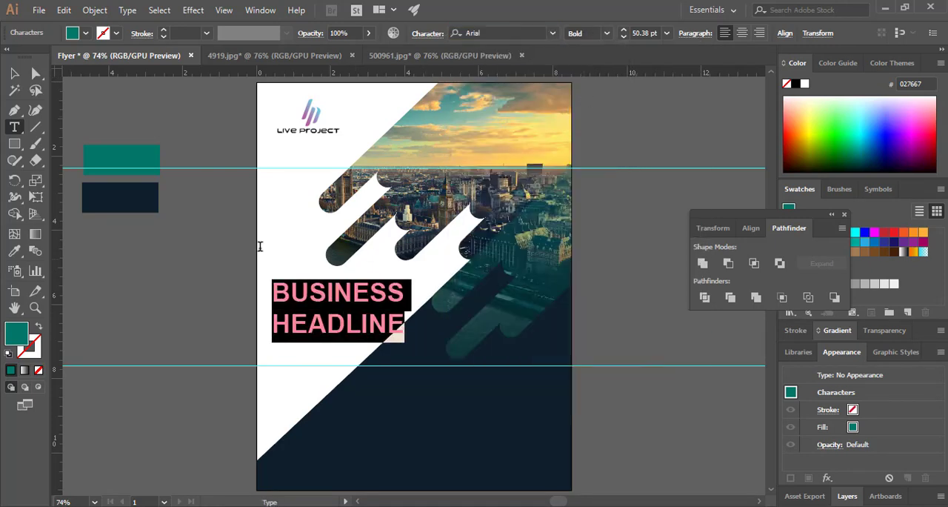
Scale the headline down to about 44 pt and position it within the white area below the photo bars
left_click(15, 73)
left_click_drag(375, 322, 364, 318)
left_click_drag(395, 276, 388, 279)
left_click_drag(354, 318, 364, 312)
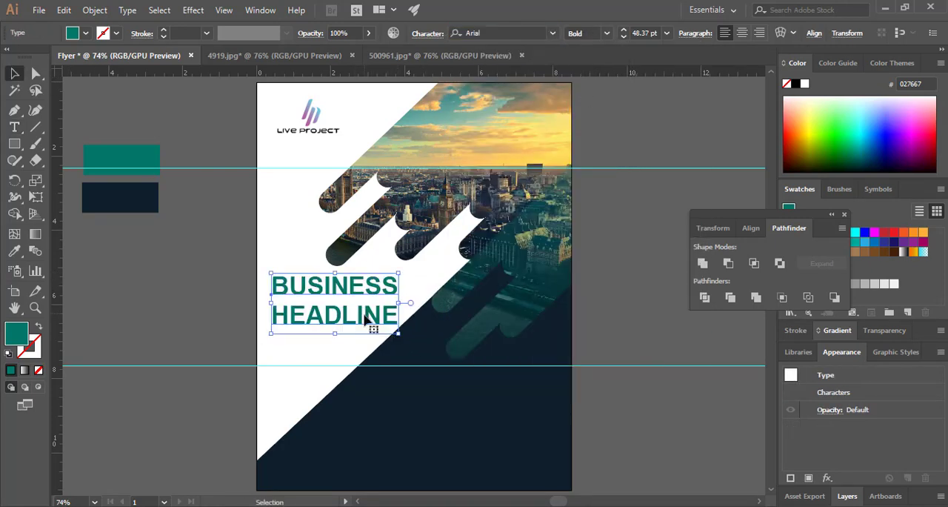
left_click(590, 353)
left_click(349, 314)
left_click(593, 338)
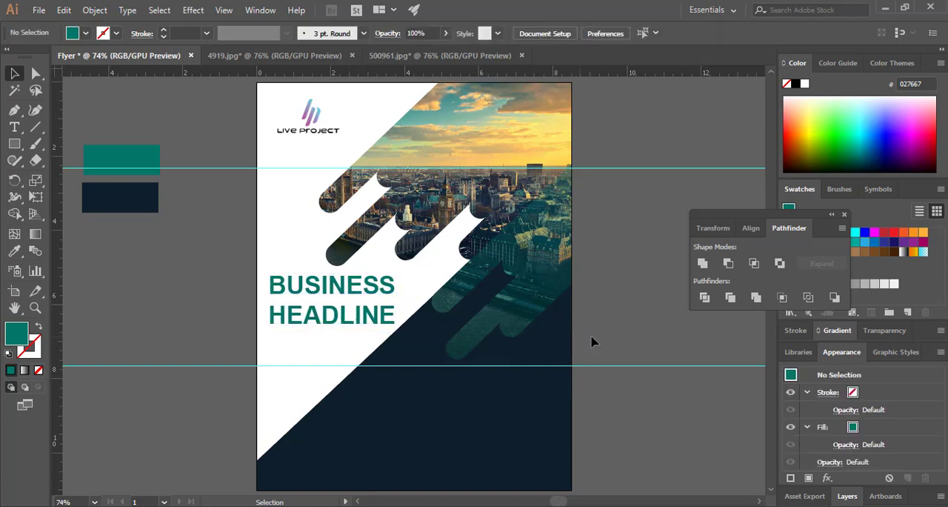
left_click_drag(370, 313, 368, 313)
left_click_drag(396, 280, 389, 286)
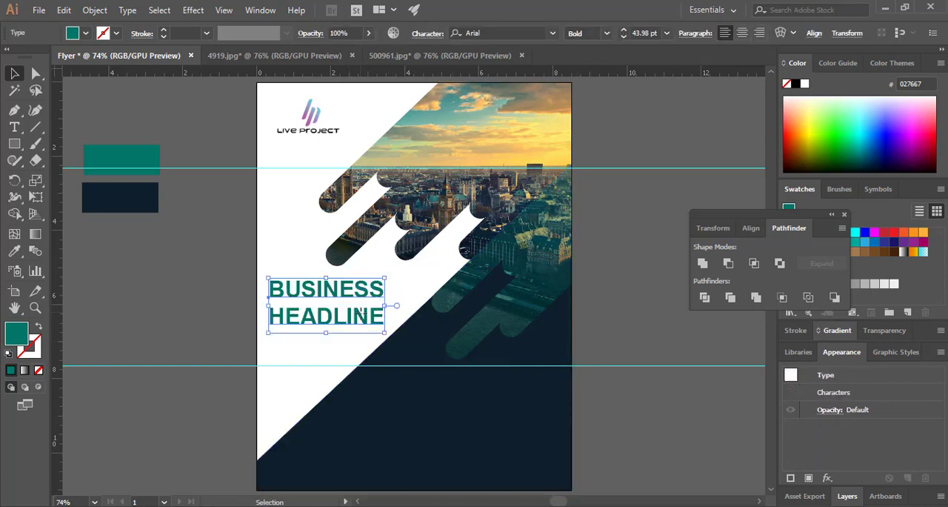
left_click(642, 425)
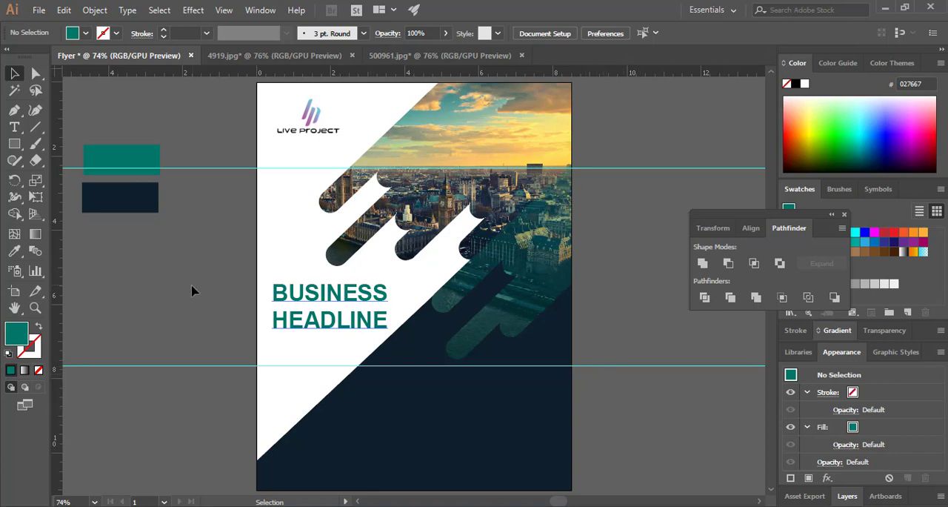
Duplicate the headline onto the navy area and replace the copy's text with "LIVE PROJECT"
left_click(348, 322)
left_click_drag(352, 331, 420, 392)
double_click(509, 409)
key("BackSpace")
key("BackSpace")
key("BackSpace")
key("BackSpace")
key("BackSpace")
key("BackSpace")
key("BackSpace")
key("BackSpace")
key("BackSpace")
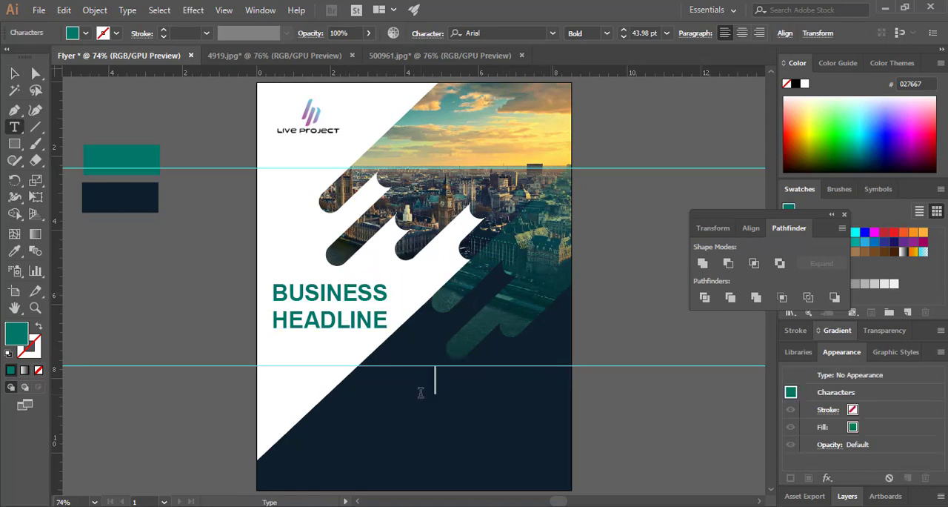
type("LIVE PROJECT")
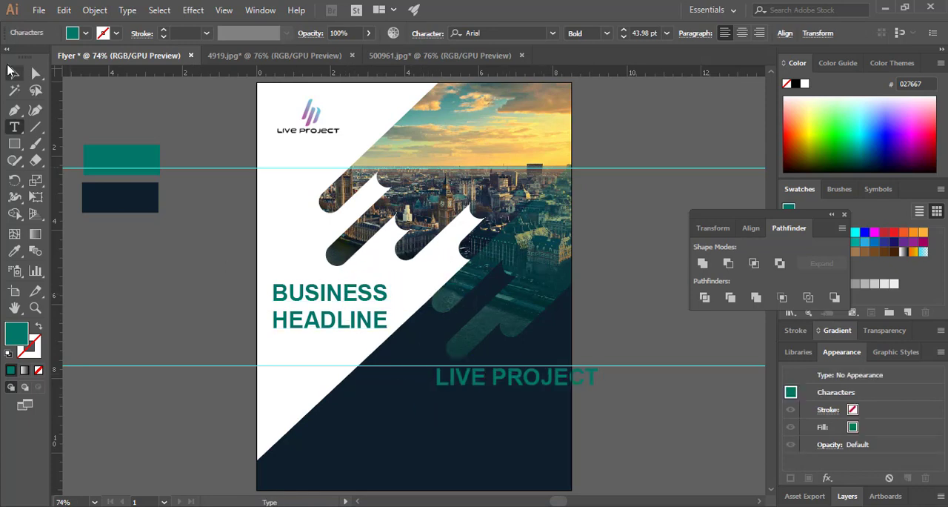
Fill the LIVE PROJECT text with off-white F2F4F4 and scale it down to about 41 pt
left_click(14, 72)
double_click(16, 334)
left_click_drag(294, 175, 294, 172)
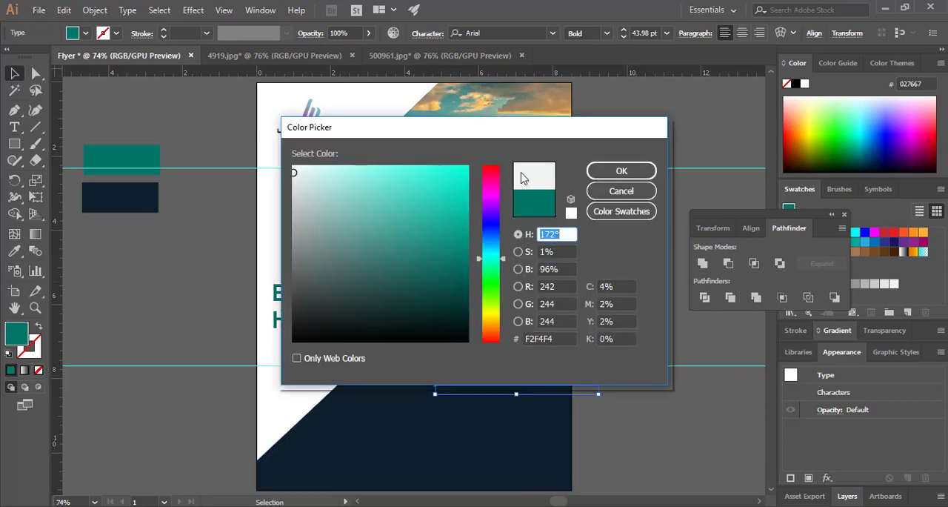
left_click(621, 171)
left_click(619, 370)
left_click(589, 385)
left_click_drag(435, 394, 445, 392)
Fit LIVE PROJECT inside the page, duplicate it just below and replace the copy's text with "FOR YOUR BUEINESS"
left_click_drag(557, 381, 516, 401)
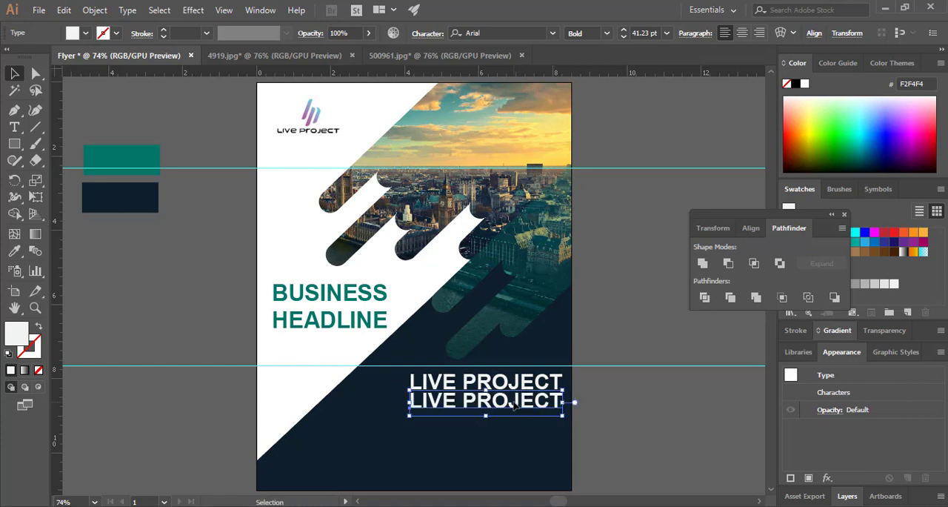
triple_click(517, 400)
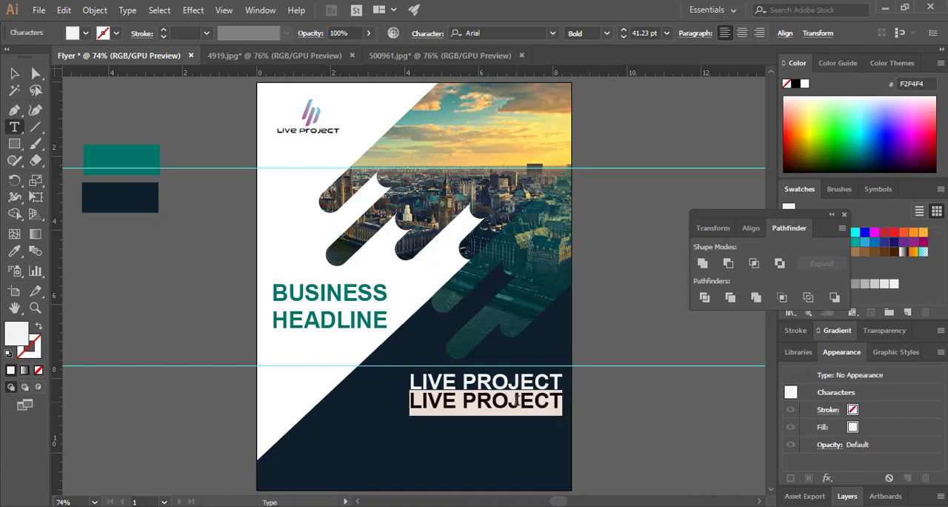
type("FOR YOUR B")
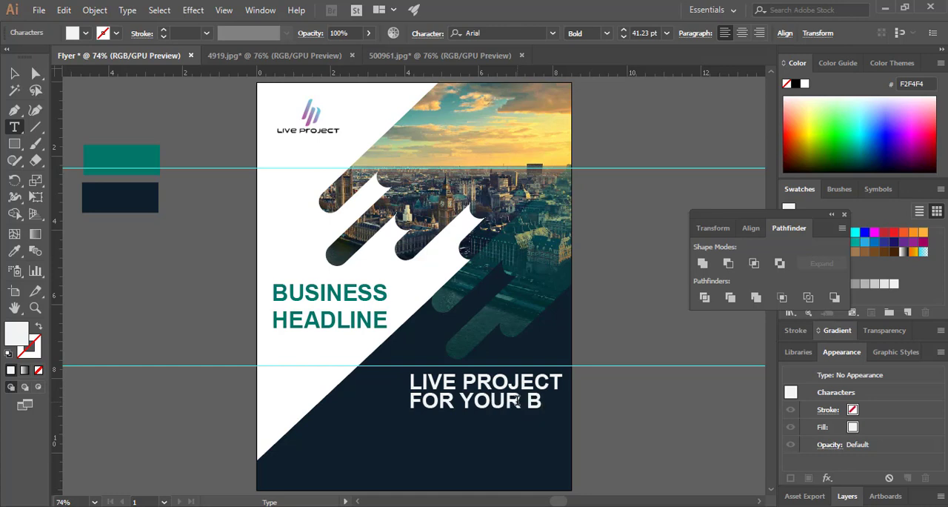
type("UEINESS")
key("Escape")
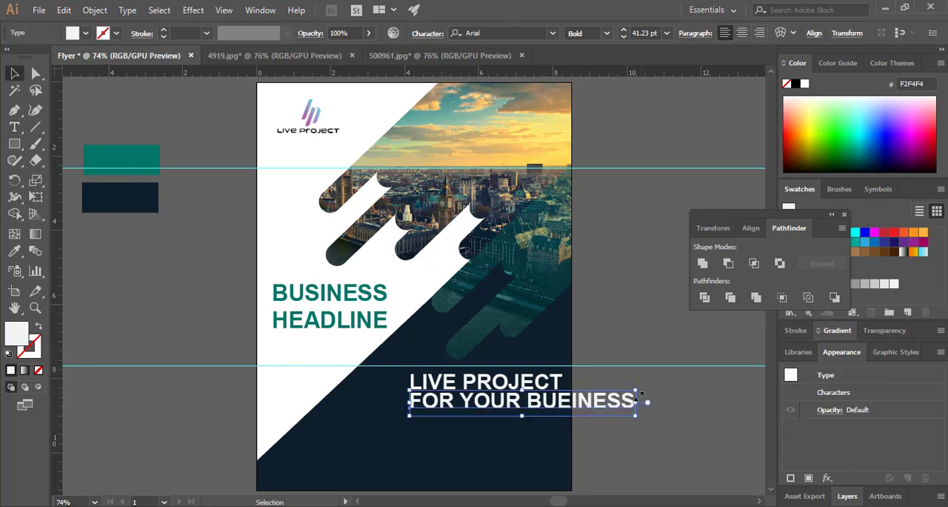
Set the tagline below LIVE PROJECT to Arial Regular and scale it down to about 27 pt
left_click(607, 33)
left_click(598, 59)
left_click_drag(636, 401, 589, 401)
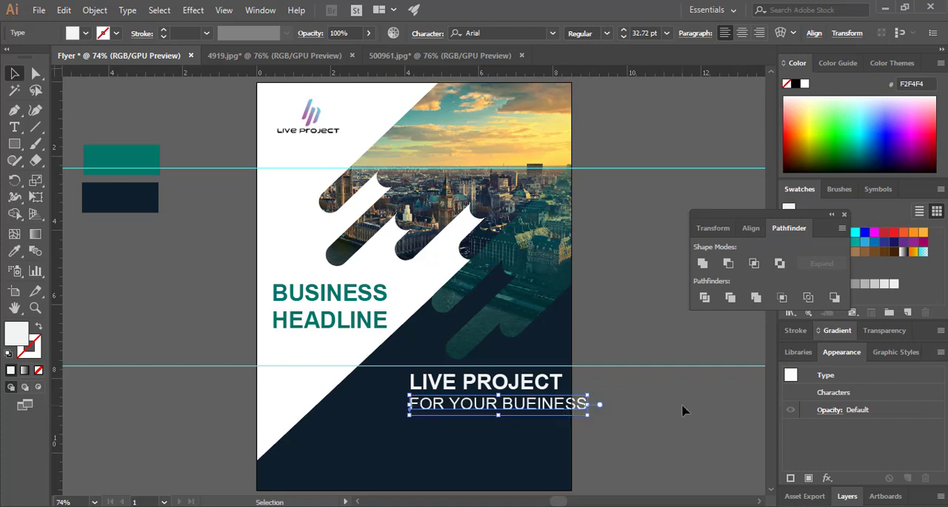
left_click_drag(591, 396, 594, 399)
left_click(595, 412)
Narrow LIVE PROJECT and shift it toward the page's right edge, and move the lower guide down near the page bottom
left_click(492, 380)
left_click_drag(488, 371, 512, 385)
left_click_drag(572, 365, 553, 380)
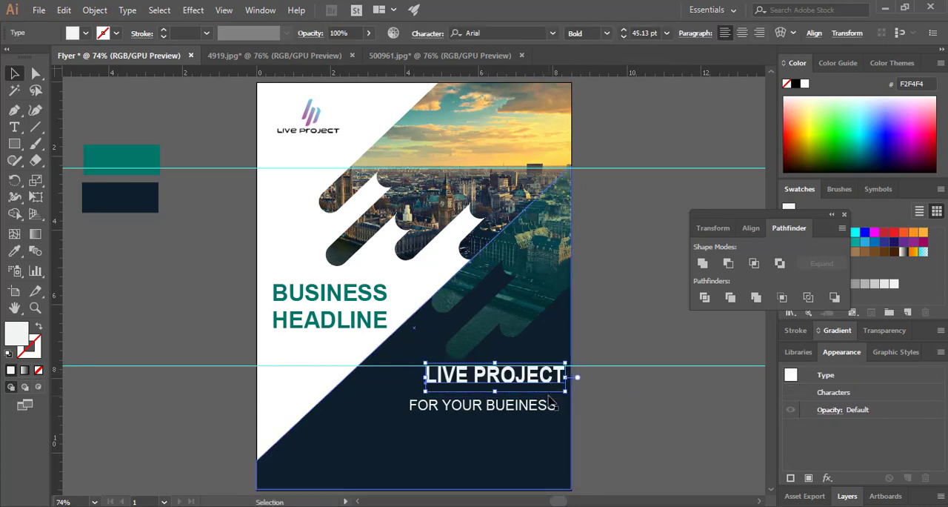
left_click(620, 373)
left_click_drag(622, 366, 631, 454)
Resize LIVE PROJECT to a narrower line of about 41 pt and place it near the page's right edge
left_click(474, 379)
left_click_drag(425, 363, 460, 371)
left_click_drag(550, 379, 554, 370)
left_click(612, 385)
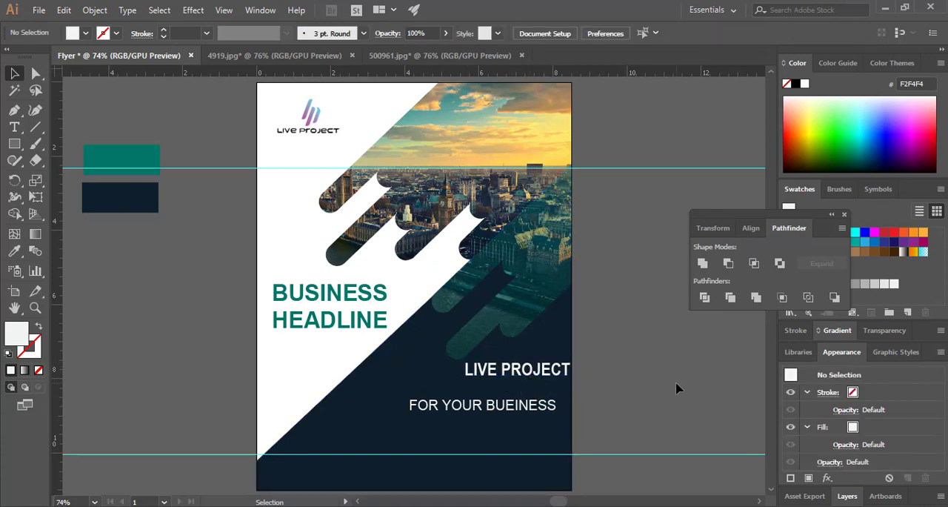
left_click(561, 377)
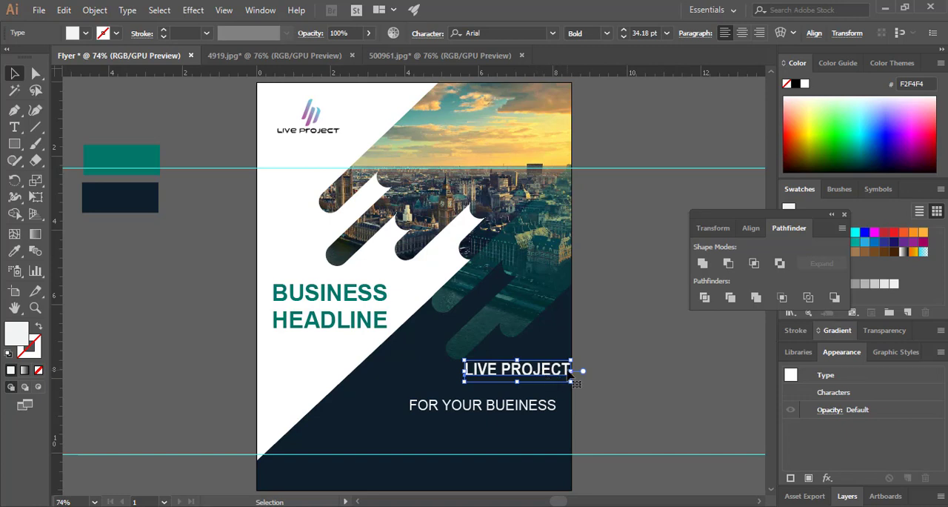
left_click_drag(575, 370, 519, 365)
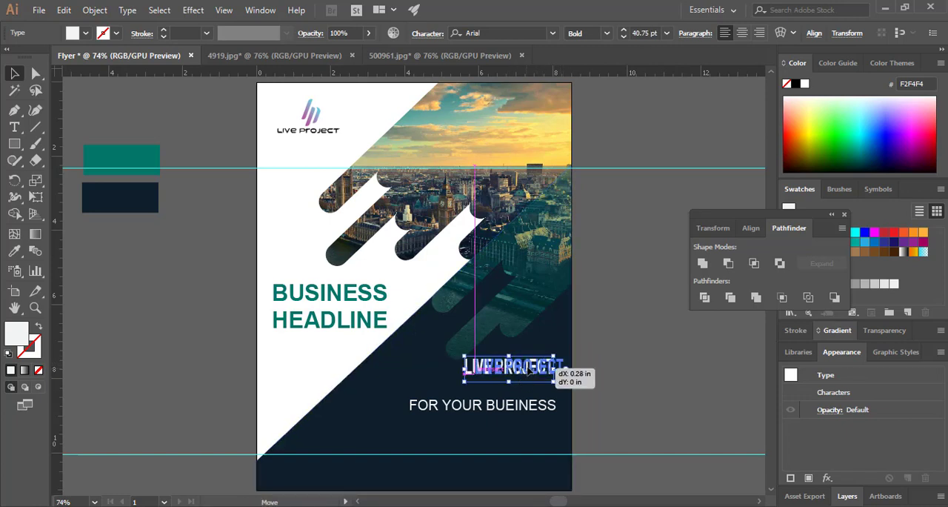
left_click(678, 395)
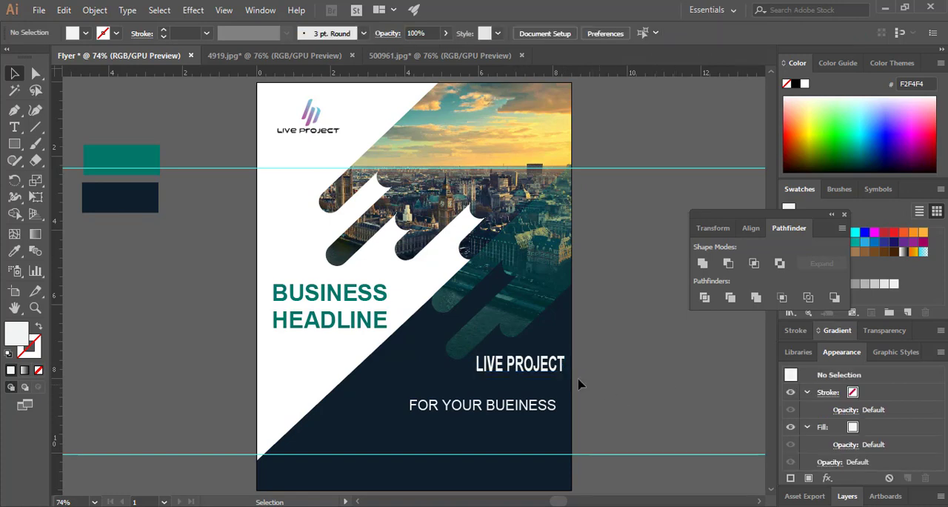
Narrow LIVE PROJECT slightly more and nudge it up to just below the teal bars
left_click(559, 368)
left_click_drag(564, 366, 538, 363)
left_click(643, 385)
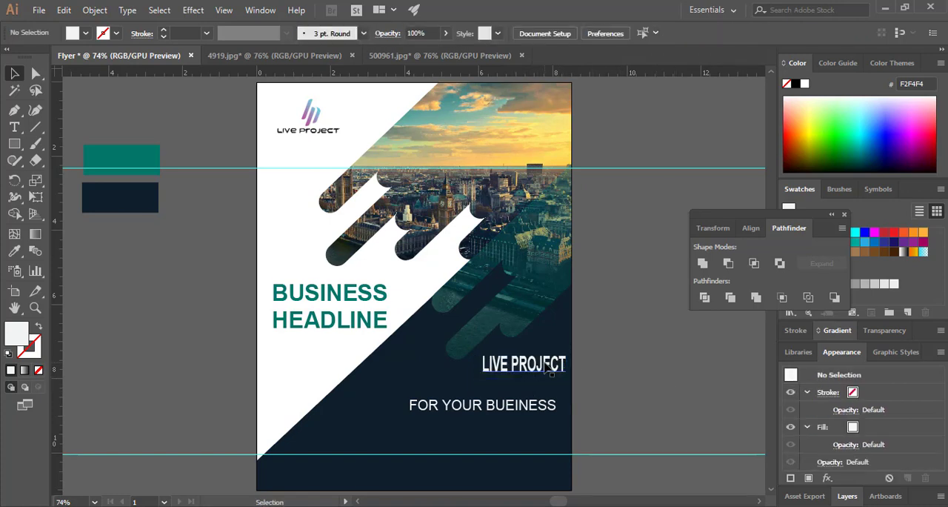
left_click(554, 362)
key("Up")
key("Up")
key("Up")
key("Up")
key("Up")
key("Up")
key("Up")
key("Up")
key("Up")
key("Up")
key("Up")
key("Up")
key("Up")
key("Up")
key("Up")
key("Up")
key("Up")
key("Up")
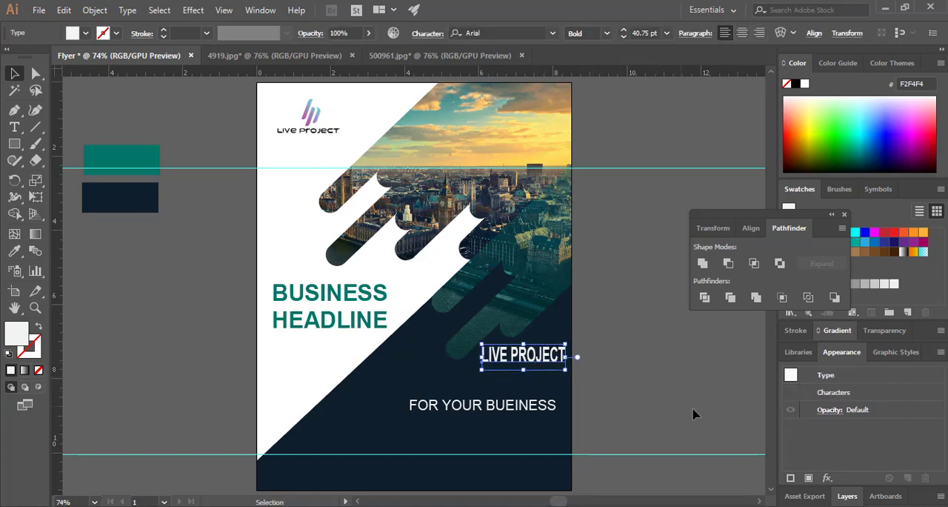
left_click(652, 393)
left_click(524, 355)
left_click(591, 389)
Move the tagline directly under LIVE PROJECT, scale it down to about 21 pt and align their right ends
left_click(464, 412)
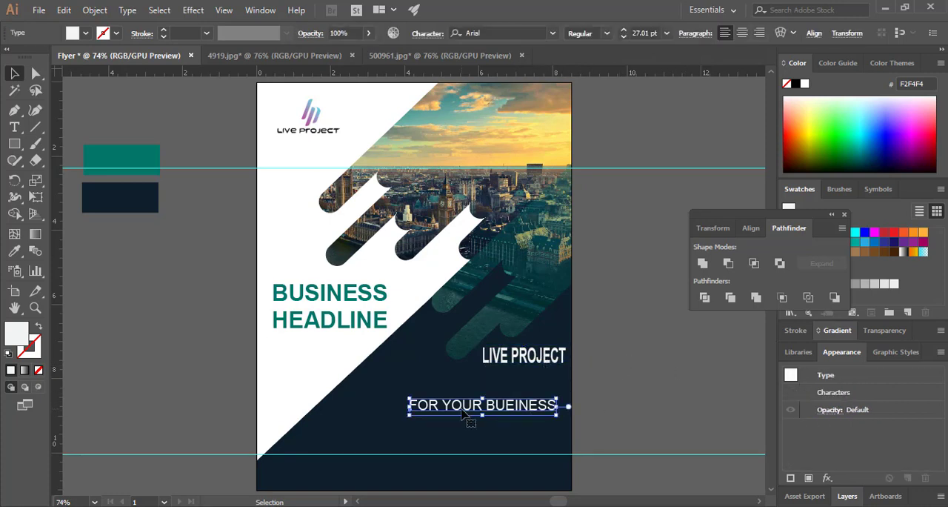
left_click_drag(478, 415, 524, 375)
left_click(643, 418)
left_click(533, 378)
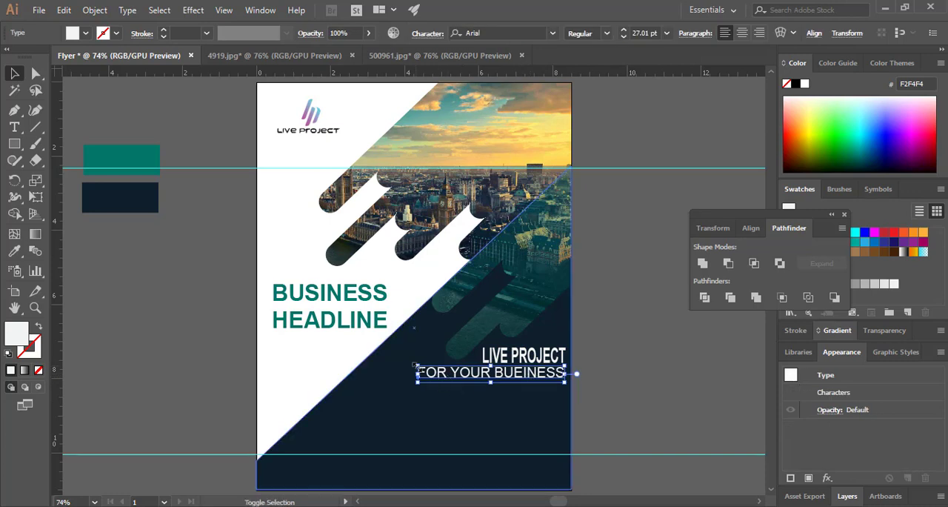
left_click_drag(419, 366, 448, 369)
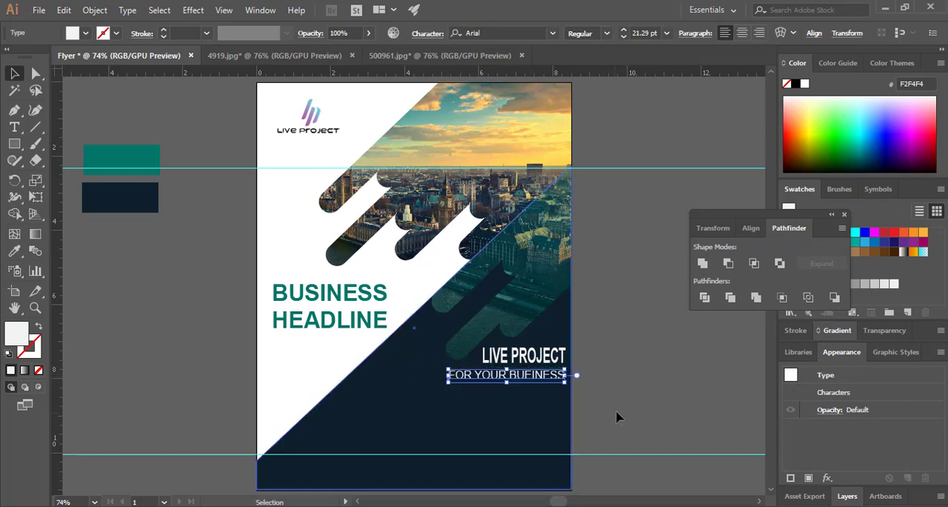
left_click(688, 402)
left_click_drag(548, 374, 548, 376)
left_click(662, 408)
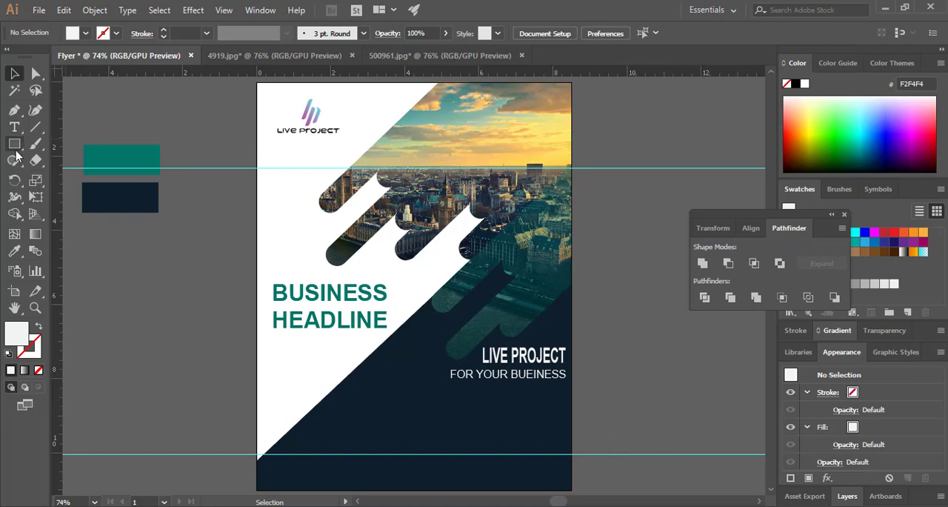
Draw a thin off-white horizontal rectangle below the tagline, running to the page's right edge
left_click(35, 308)
left_click_drag(437, 457, 510, 356)
left_click(14, 144)
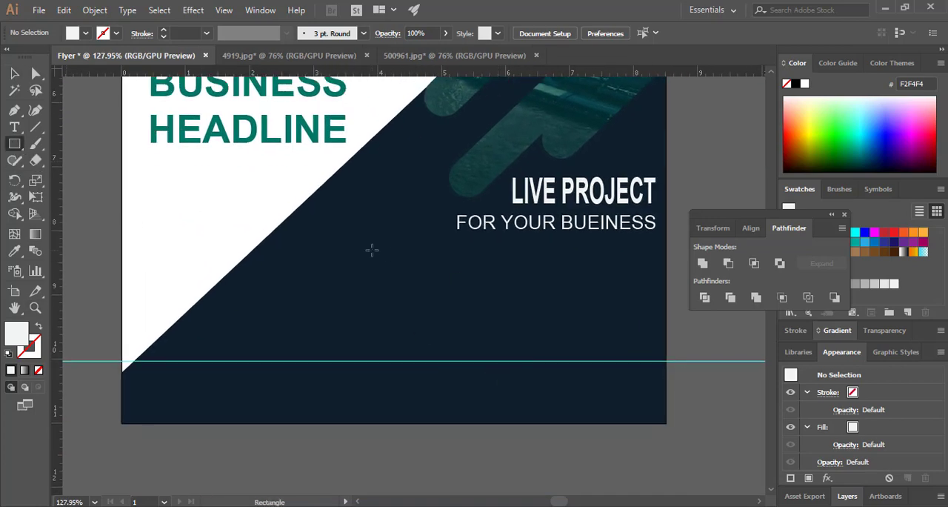
left_click_drag(372, 250, 667, 266)
key("v")
left_click(649, 285)
left_click(636, 270)
left_click(700, 405)
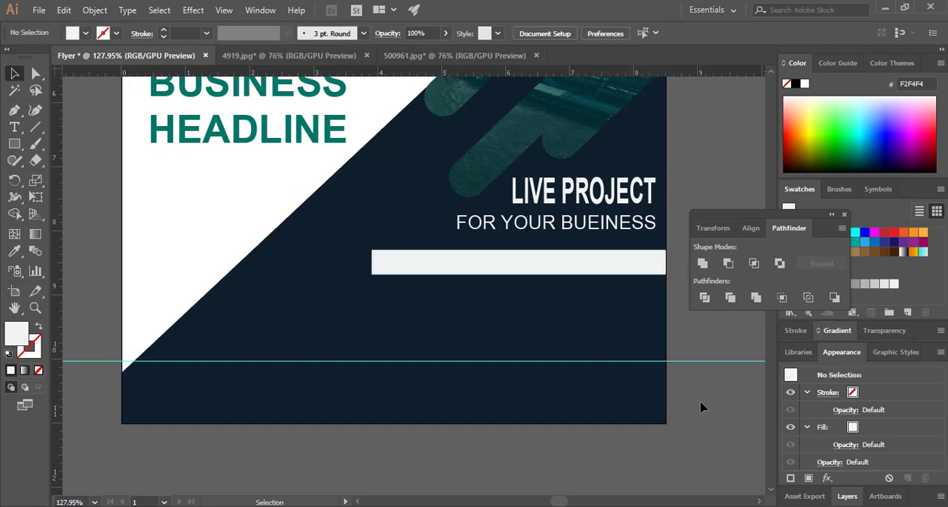
Recolour the bar below the tagline teal (027667) by sampling the teal sample rectangle beside the page
left_click(577, 263)
left_click(11, 257)
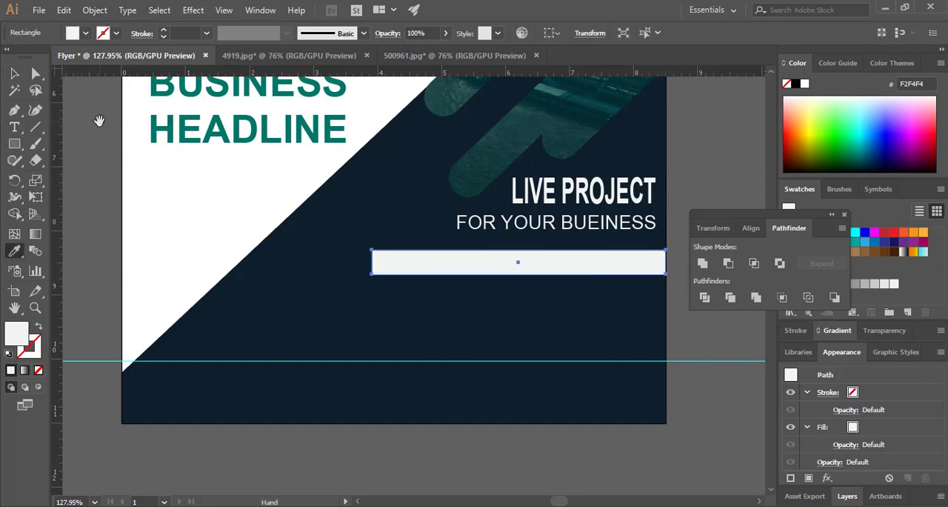
left_click_drag(97, 121, 284, 380)
left_click(123, 108)
left_click_drag(426, 382, 194, 152)
key("v")
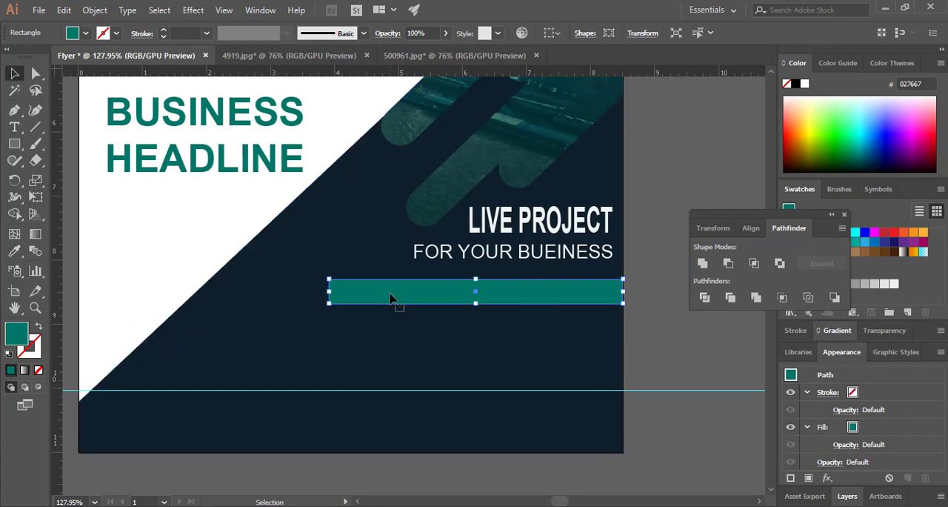
Duplicate the teal bar as a shorter, lower bar starting at the page's left edge, and lengthen the original bar slightly leftward
left_click_drag(396, 298, 148, 333)
left_click_drag(370, 327, 278, 329)
left_click(334, 298)
left_click_drag(331, 294, 312, 294)
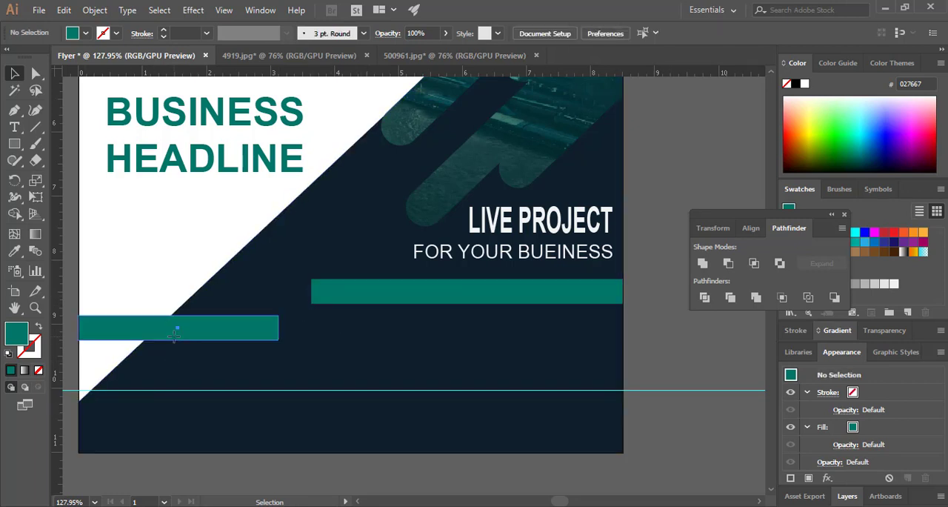
left_click_drag(176, 328, 218, 363)
left_click(677, 376)
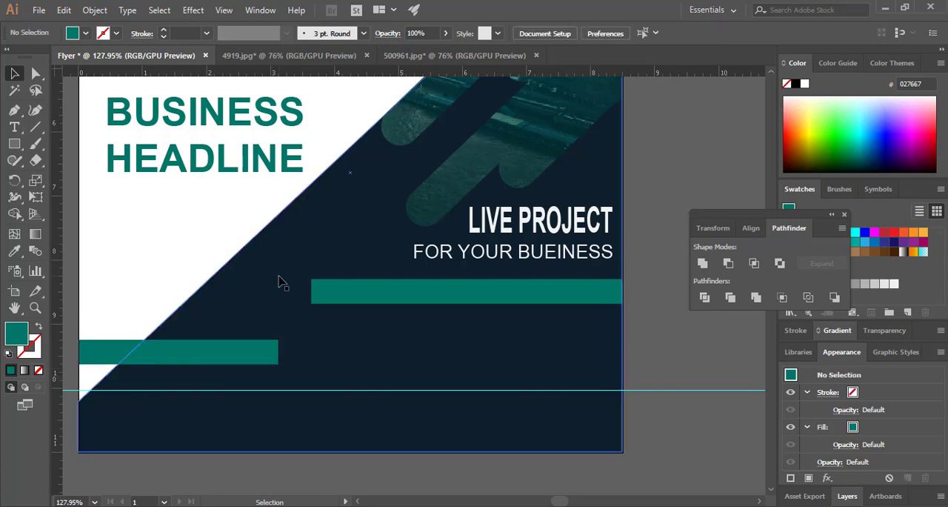
Add the text SERVICE QUALITY at 12 pt on the teal bar below the tagline
left_click(14, 126)
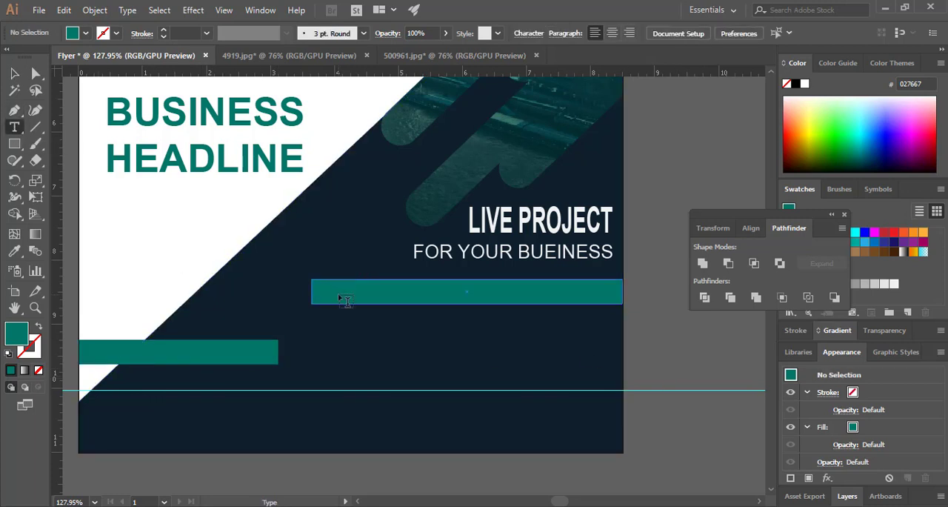
left_click(343, 297)
left_click(667, 33)
left_click(685, 158)
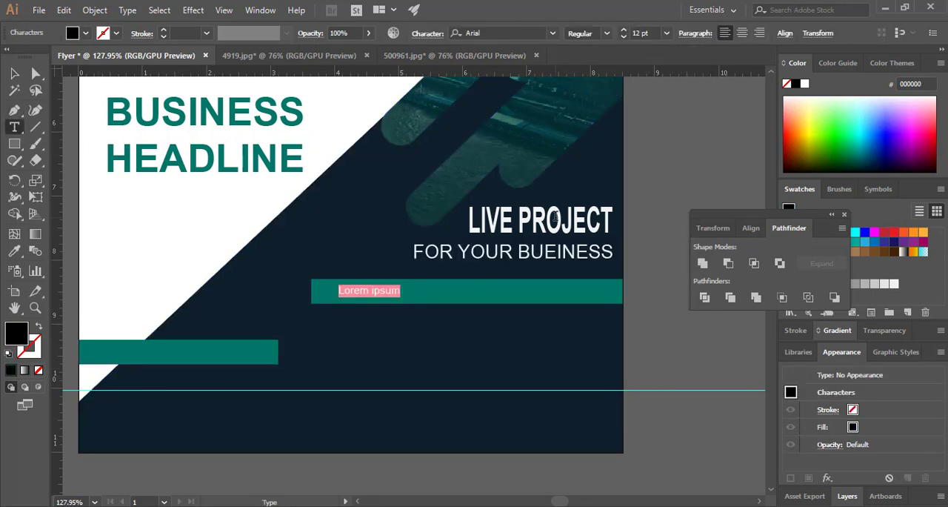
type("SERVICE QUALITY")
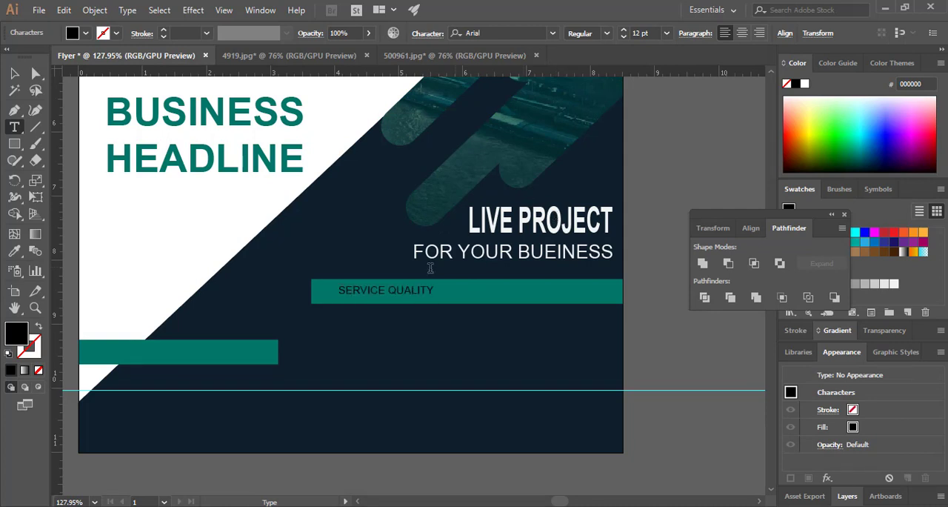
Recolour the SERVICE QUALITY text off-white (F4F4F4) and set its size to 14 pt
key("ctrl+a")
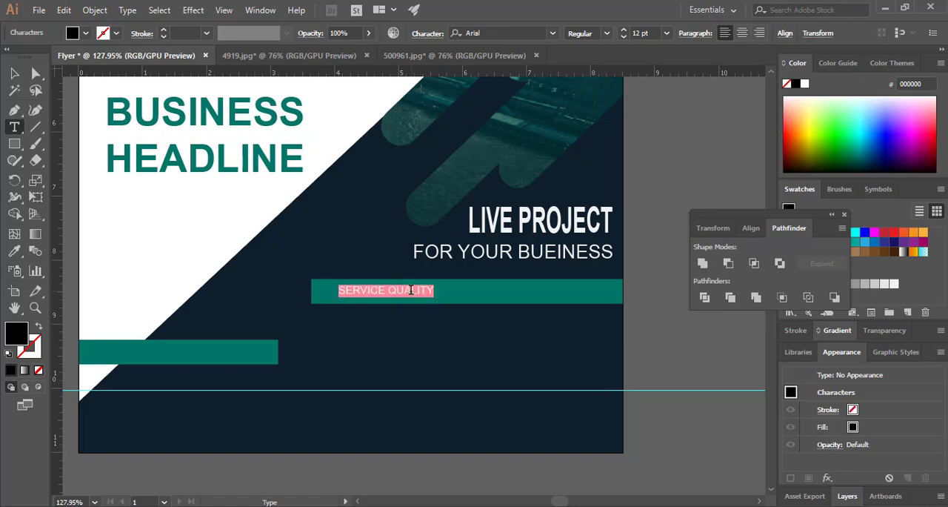
double_click(11, 335)
left_click_drag(295, 173, 294, 169)
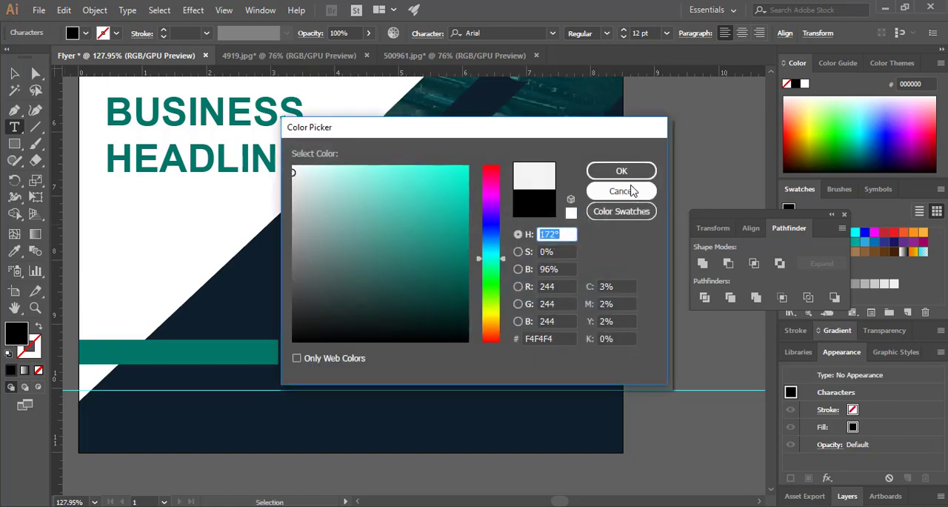
left_click(624, 170)
left_click(15, 73)
triple_click(417, 294)
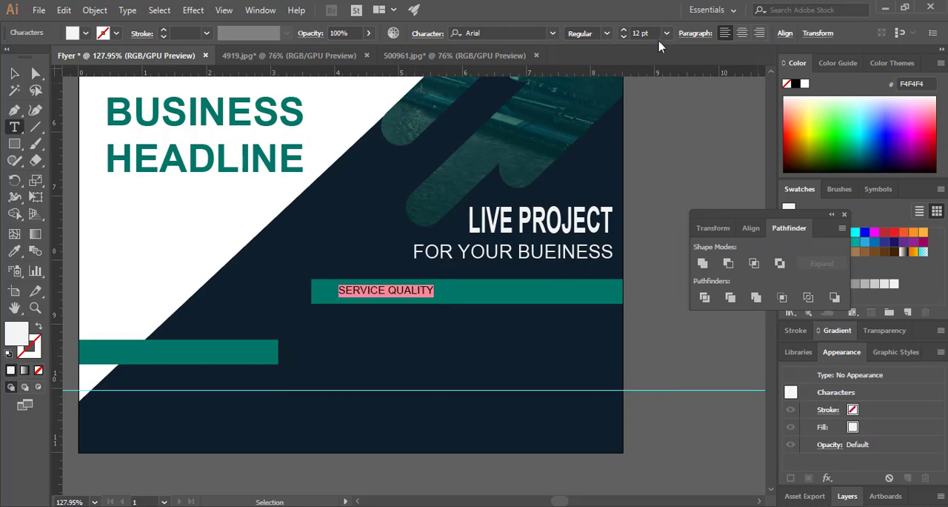
left_click(666, 33)
left_click(687, 173)
left_click(13, 75)
left_click(578, 332)
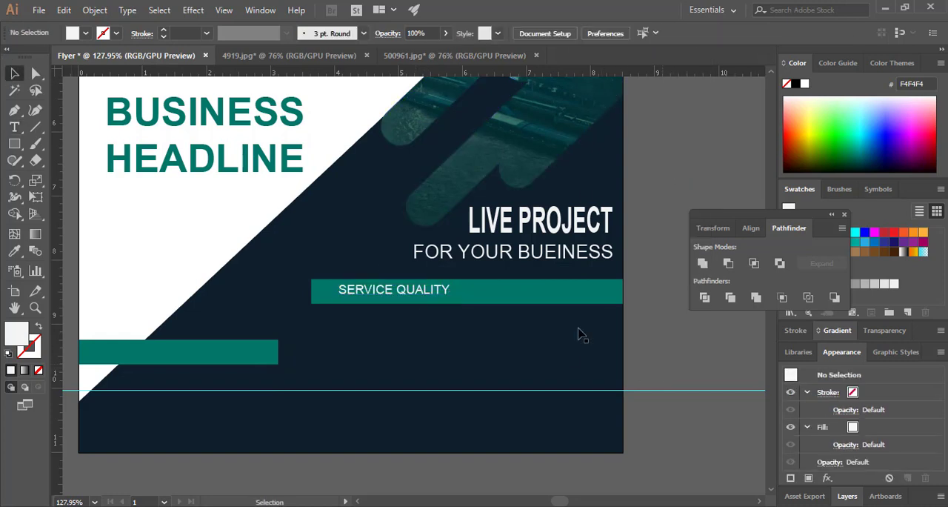
Move the SERVICE QUALITY text close to the teal bar's left end and centre it vertically in the bar
left_click(414, 294)
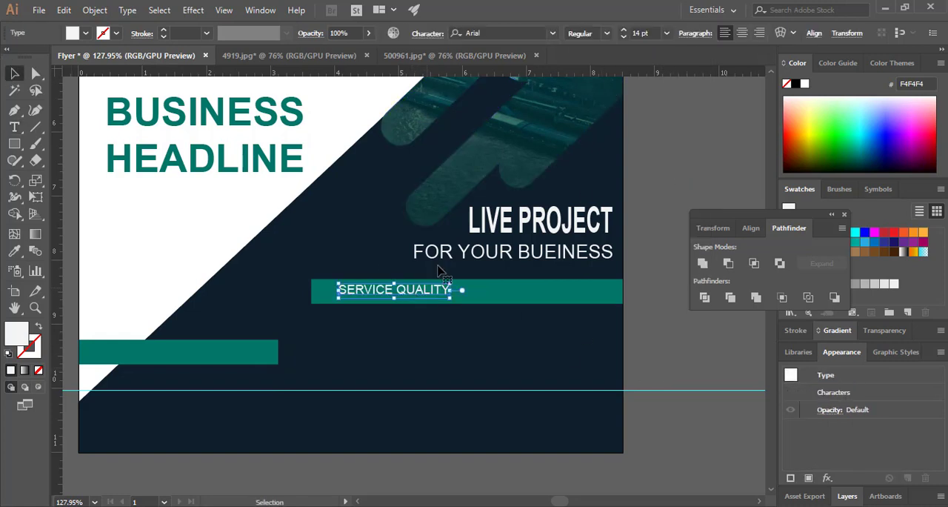
left_click_drag(419, 294, 403, 296)
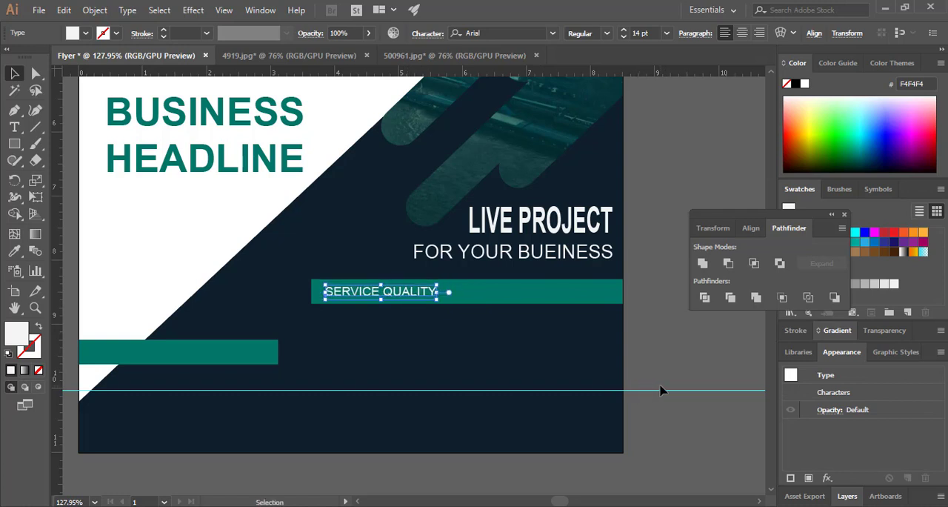
left_click(701, 382)
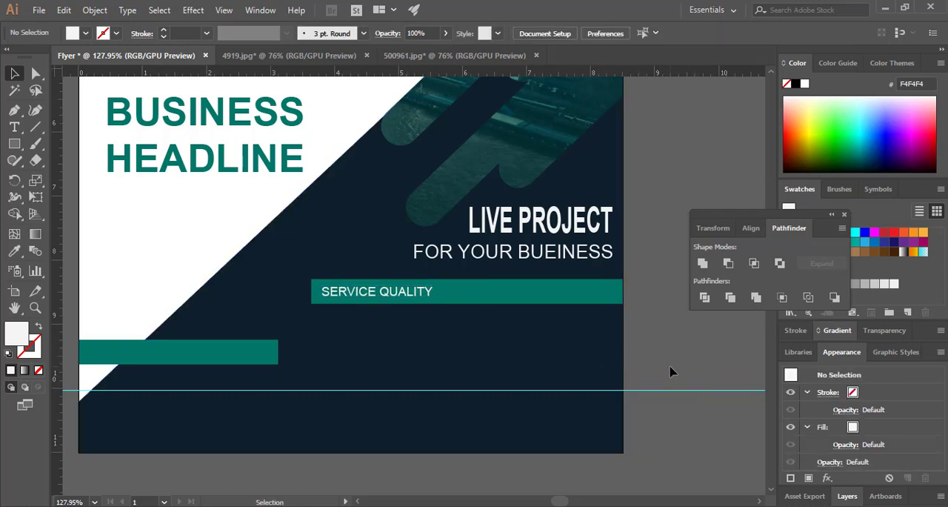
Add two lines reading "Lorem ipsum dolor sit amet consectetur consec" below the SERVICE QUALITY bar
left_click(14, 127)
left_click(318, 332)
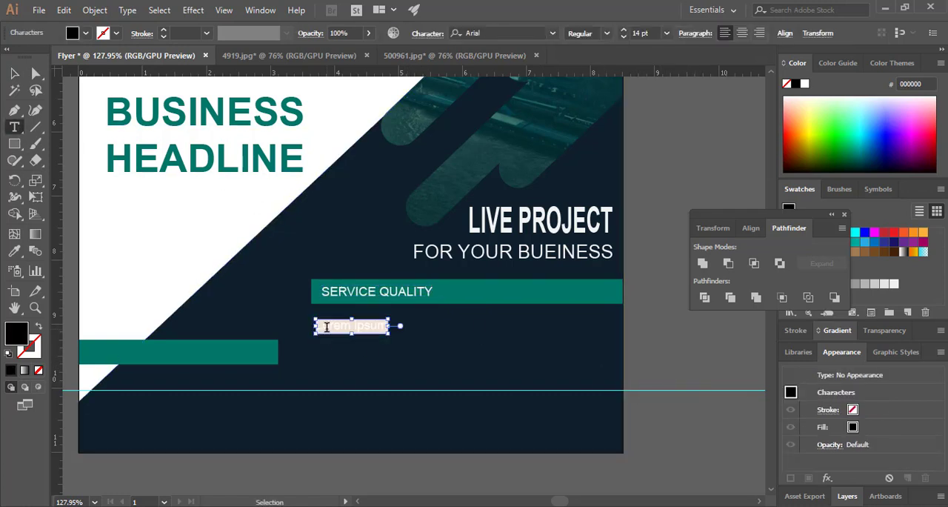
type("Lorem ipsum dolor sit amet consectetur consec")
key("Escape")
double_click(561, 326)
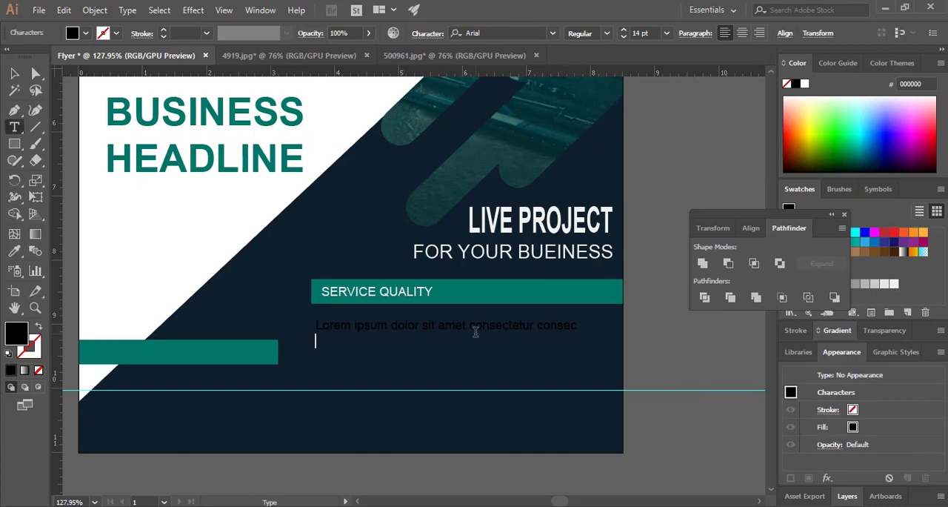
type("Lorem ipsum dolor sit amet consectetur consec")
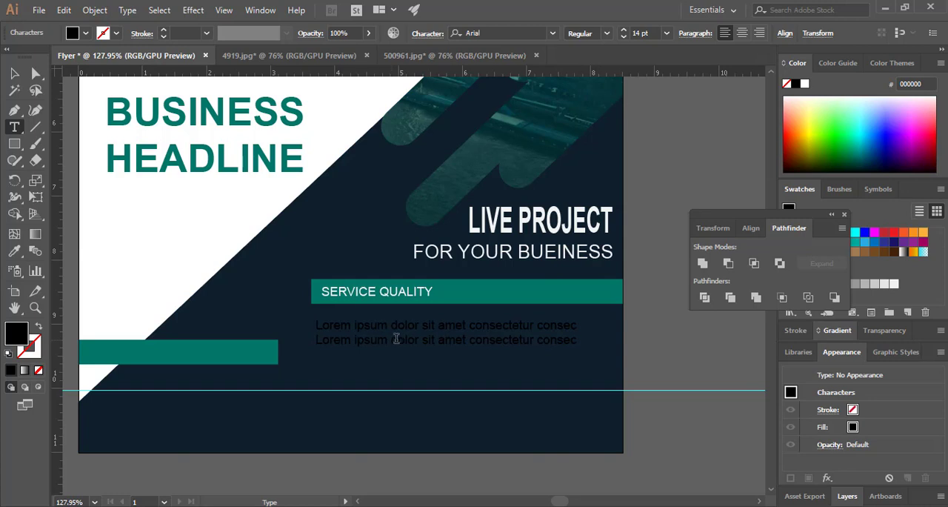
Edit the placeholder lines to "Lorem ipsum dolor sit amet consectetur" and "amet consectetur orem ipsum dolor sit amet consec"
left_click(322, 341)
key("Left")
type("amet consectetur")
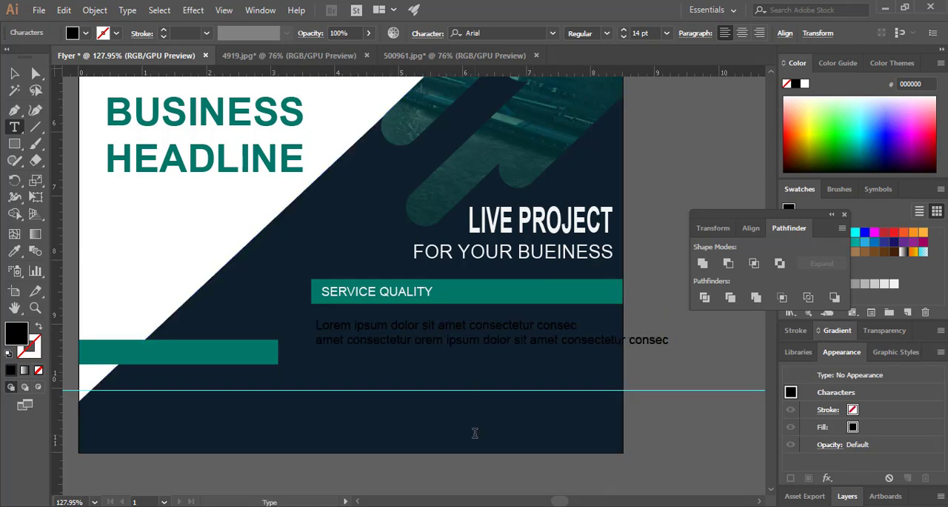
double_click(598, 340)
key("BackSpace")
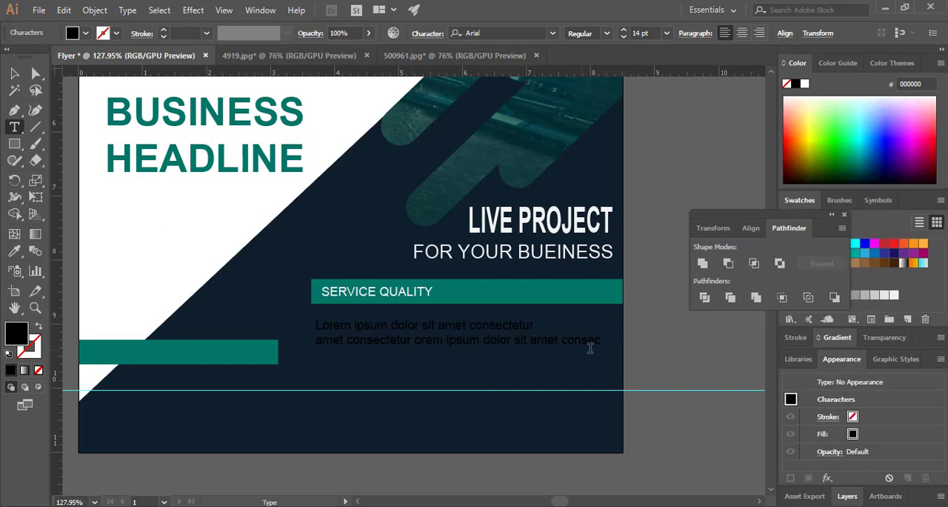
Recolour the two placeholder lines near-white (EDEFEF)
key("ctrl+a")
left_click(14, 73)
double_click(16, 333)
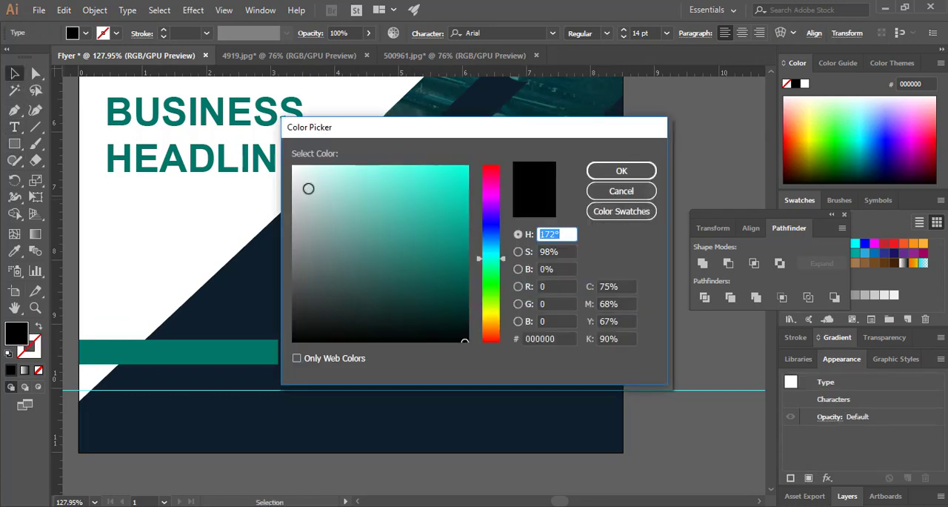
left_click(297, 175)
left_click(620, 170)
left_click(590, 388)
left_click(649, 394)
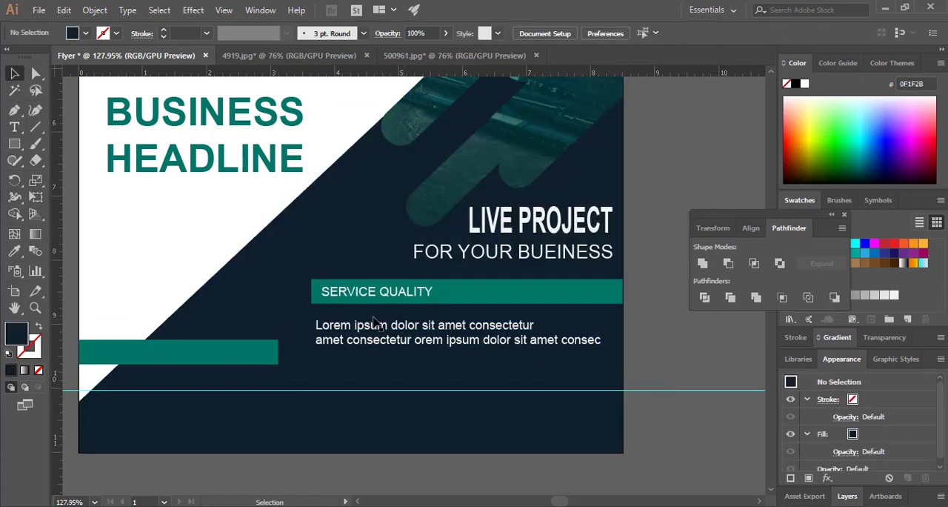
Add "amet" and "consectetur" as two separate text lines stacked below the placeholder paragraph
left_click(14, 126)
left_click(319, 363)
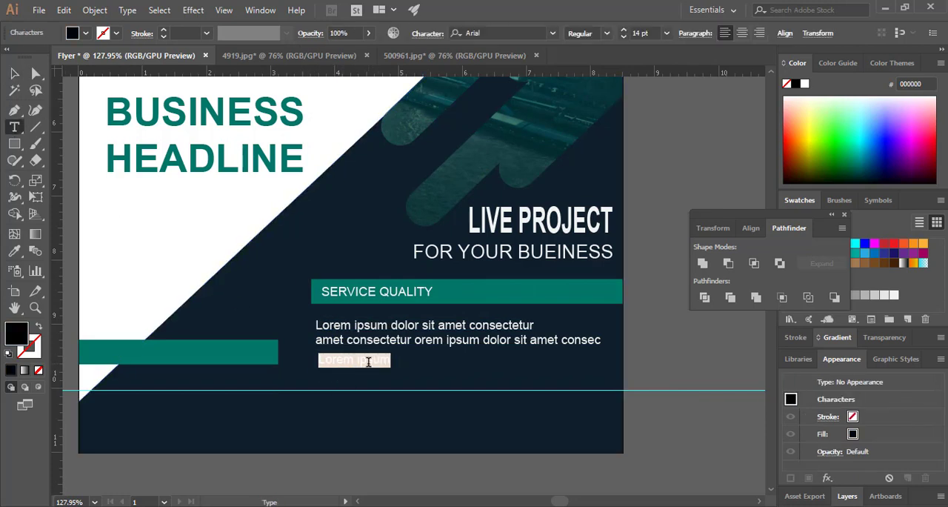
type("amet consectetur")
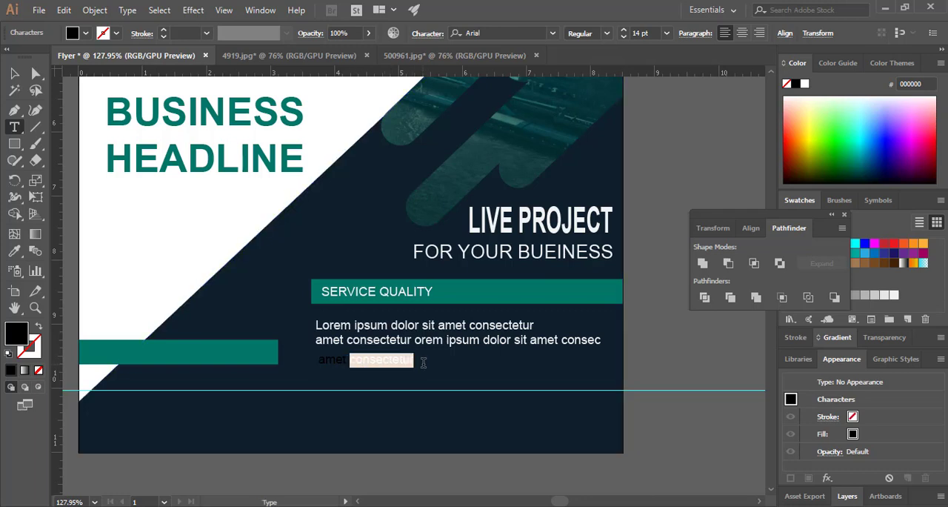
key("ctrl+x")
left_click(14, 74)
left_click(14, 126)
left_click(323, 383)
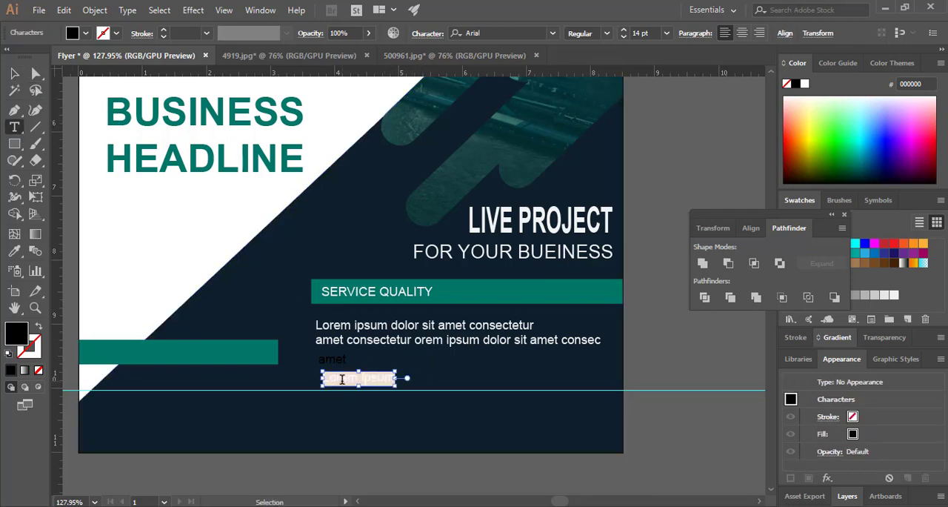
key("ctrl+v")
Copy the word "Lorem" from the placeholder paragraph and insert it before "amet" in the line below
left_click_drag(326, 326, 315, 326)
key("ctrl+c")
left_click(352, 371)
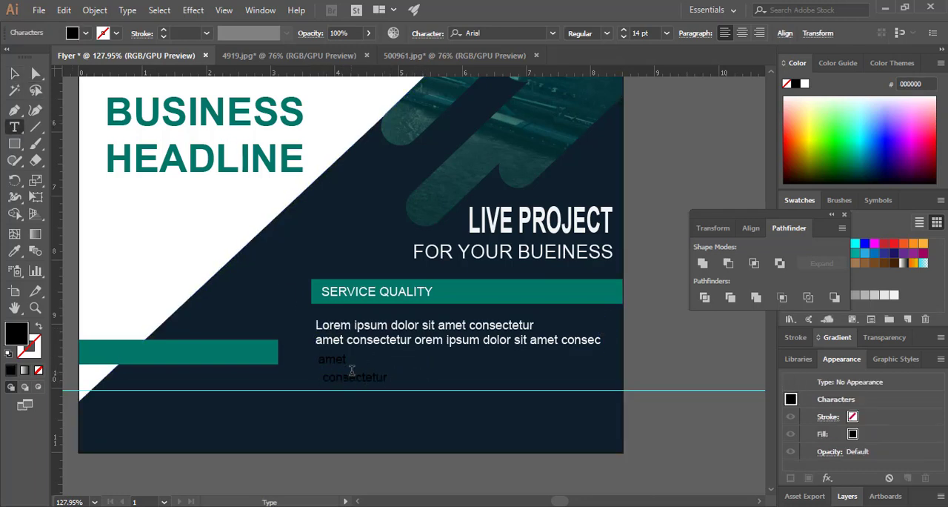
key("ctrl+v")
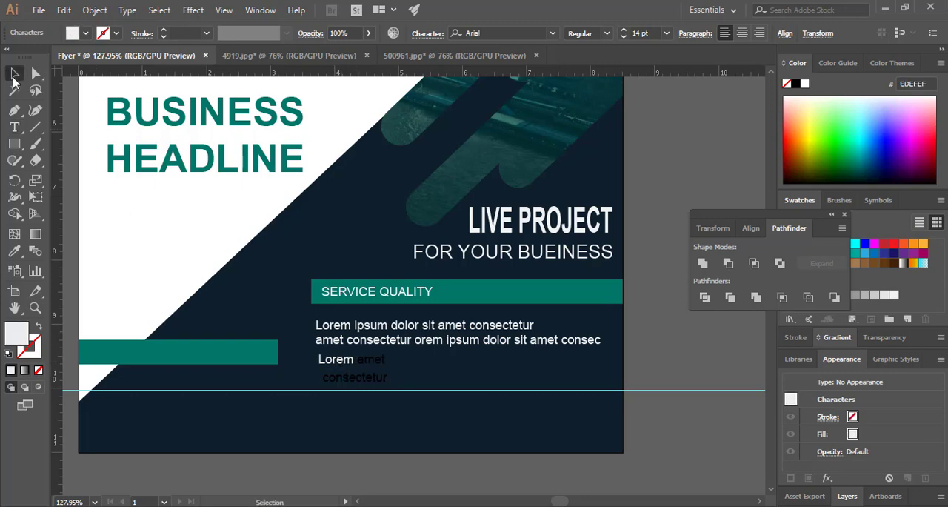
Recolour the whole "Lorem amet" line near-white
double_click(366, 364)
key("ctrl+a")
double_click(17, 334)
left_click(297, 179)
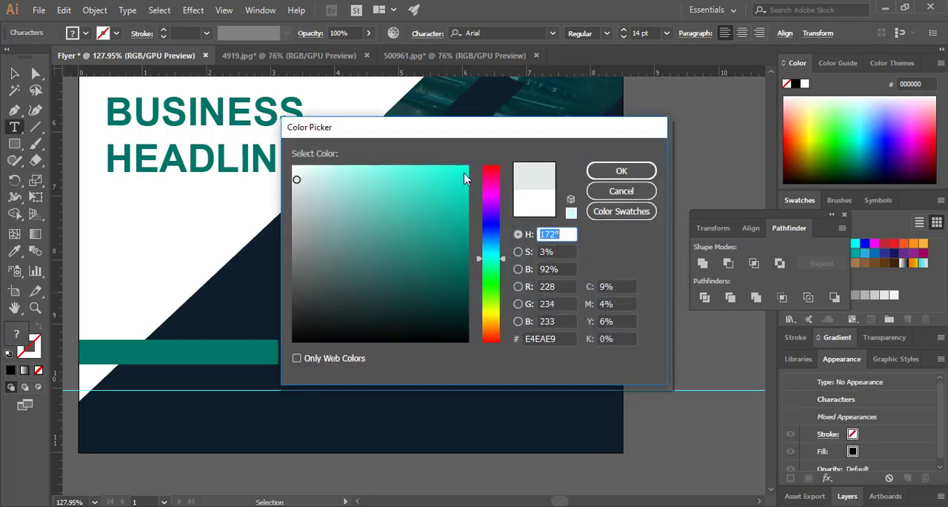
left_click(622, 171)
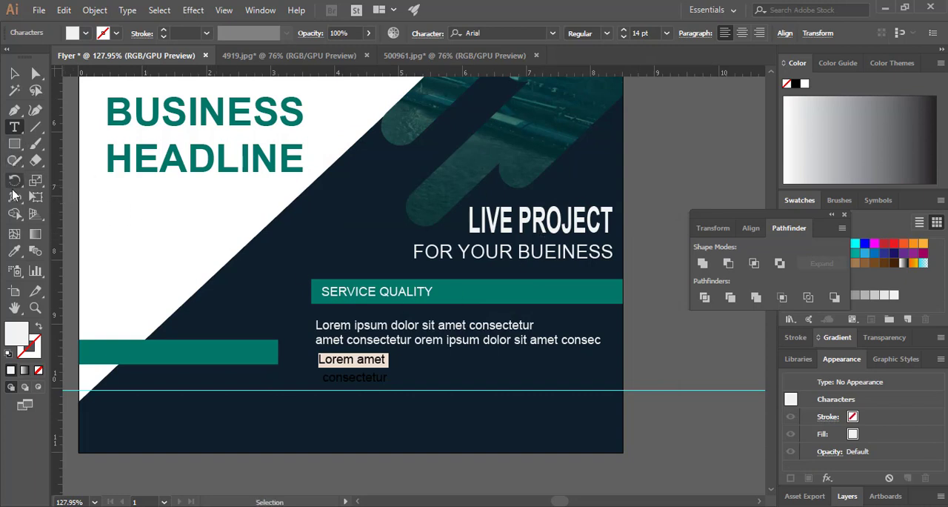
Apply the BUSINESS HEADLINE's bold teal style to the "Lorem amet" line and set its size to 14 pt
key("i")
left_click(127, 158)
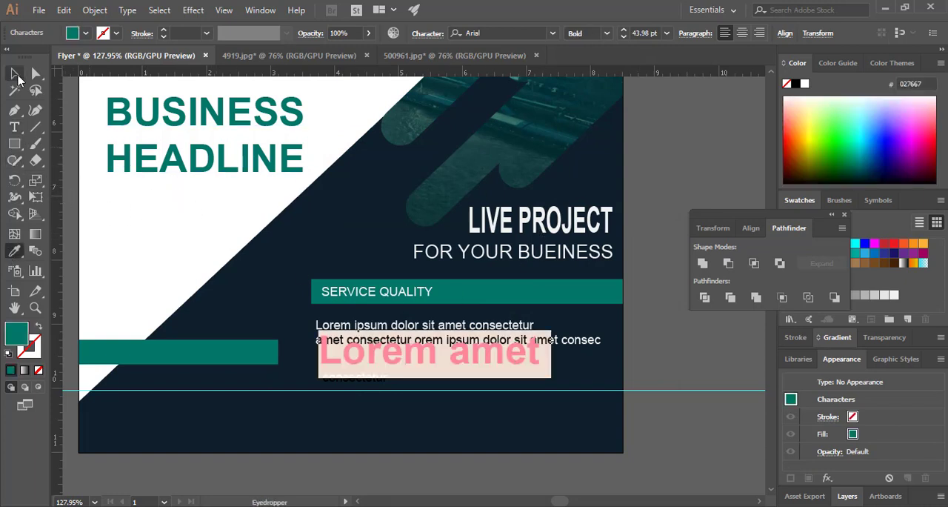
left_click(15, 75)
double_click(382, 354)
key("ctrl+a")
left_click(667, 33)
left_click(684, 158)
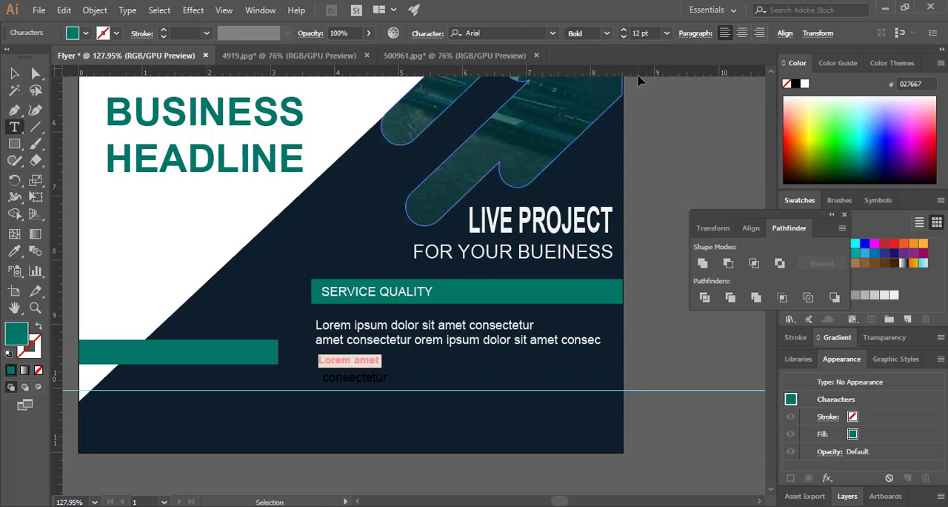
left_click(666, 34)
left_click(684, 175)
left_click(667, 34)
left_click(683, 192)
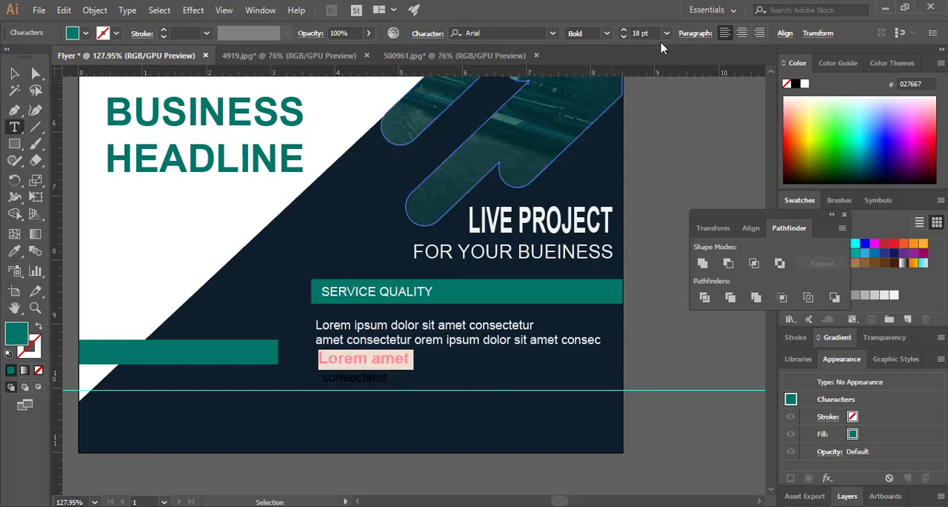
Apply the BUSINESS HEADLINE's bold teal style to the "consectetur" line and set its size to 12 pt
left_click(349, 377)
double_click(349, 377)
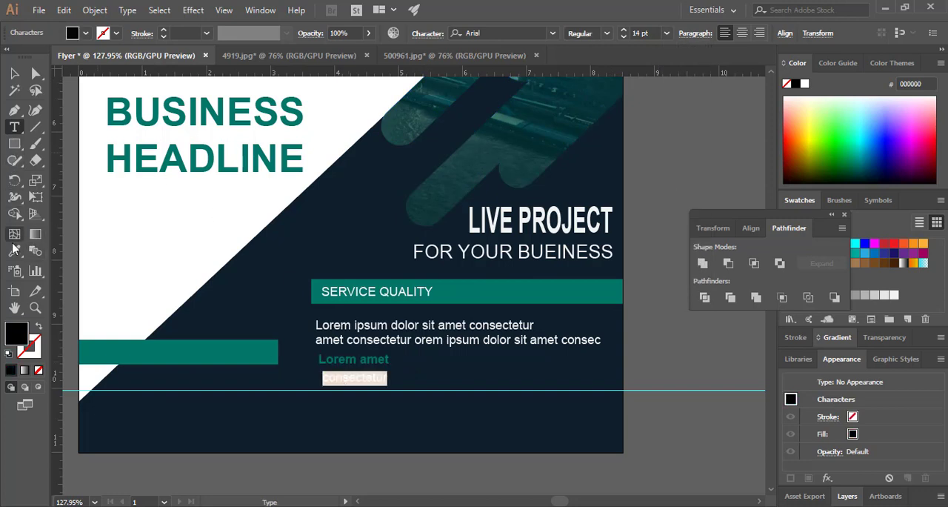
left_click(14, 249)
left_click(204, 158)
left_click(667, 33)
left_click(686, 160)
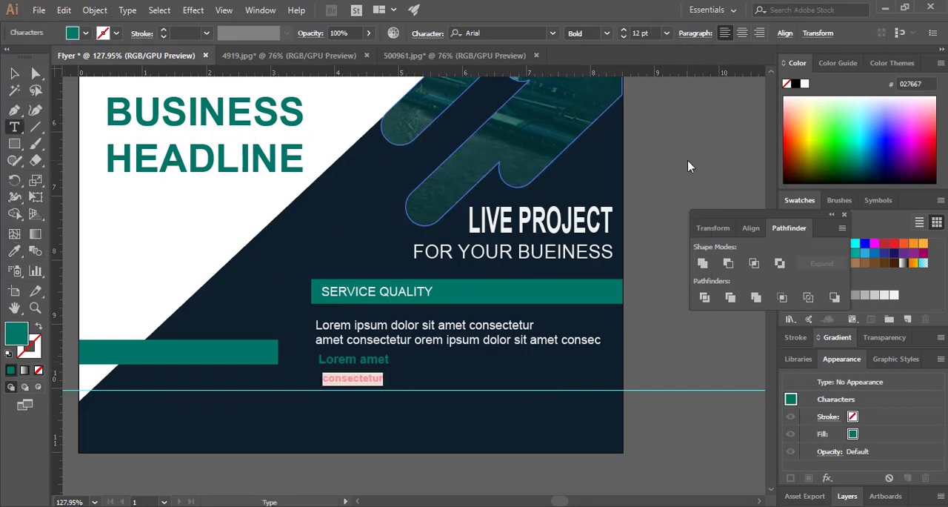
Set the "consectetur" line to 14 pt and move it further down below "Lorem amet"
left_click(667, 33)
left_click(685, 174)
left_click(14, 73)
left_click_drag(378, 381, 372, 405)
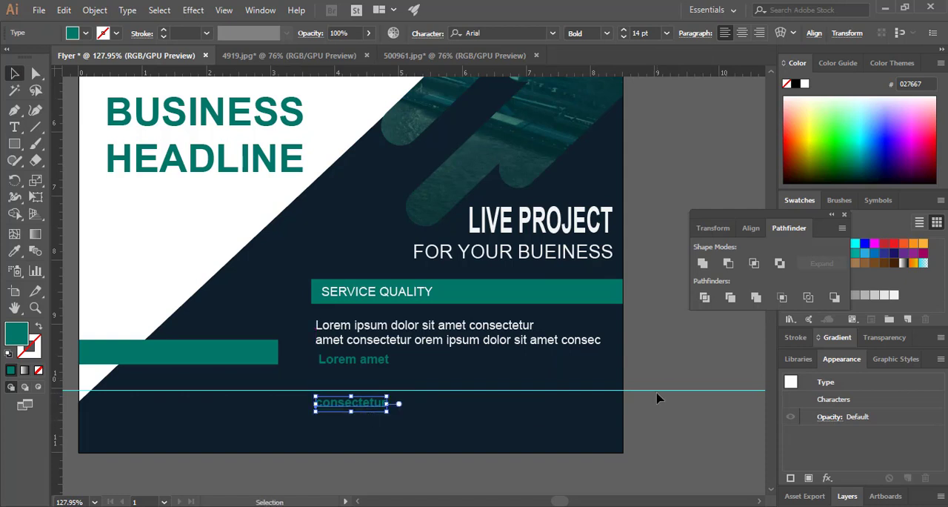
Lower the horizontal guide to near the flyer's bottom edge and shift "Lorem amet" slightly down from the paragraph
left_click_drag(657, 389, 652, 435)
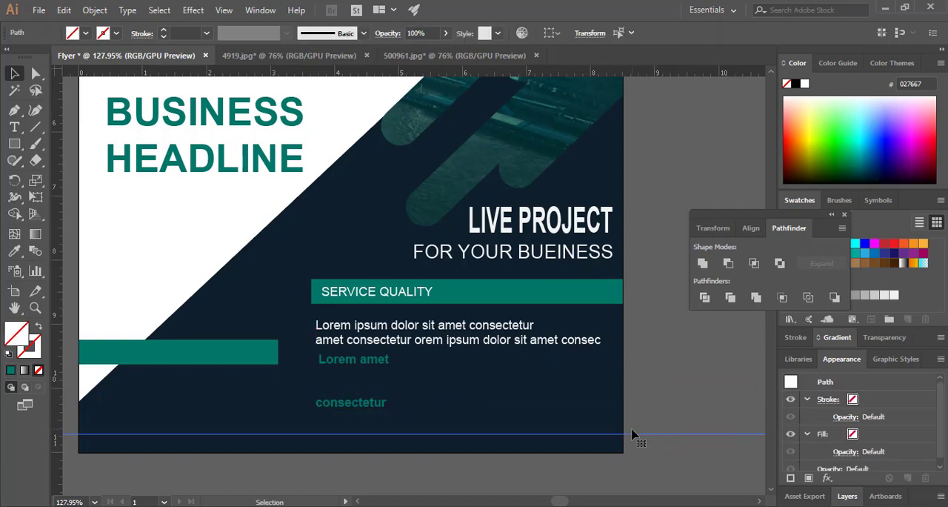
left_click_drag(371, 359, 372, 370)
Draw a small teal circle about 0.16 in wide to the right of "Lorem amet" with the Ellipse tool
left_click(22, 146)
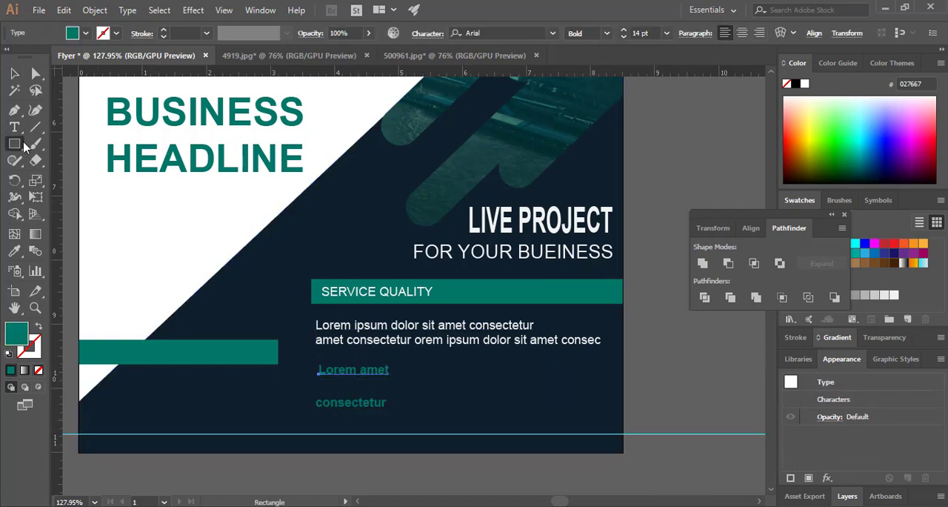
left_click_drag(24, 146, 61, 177)
left_click_drag(426, 368, 437, 378)
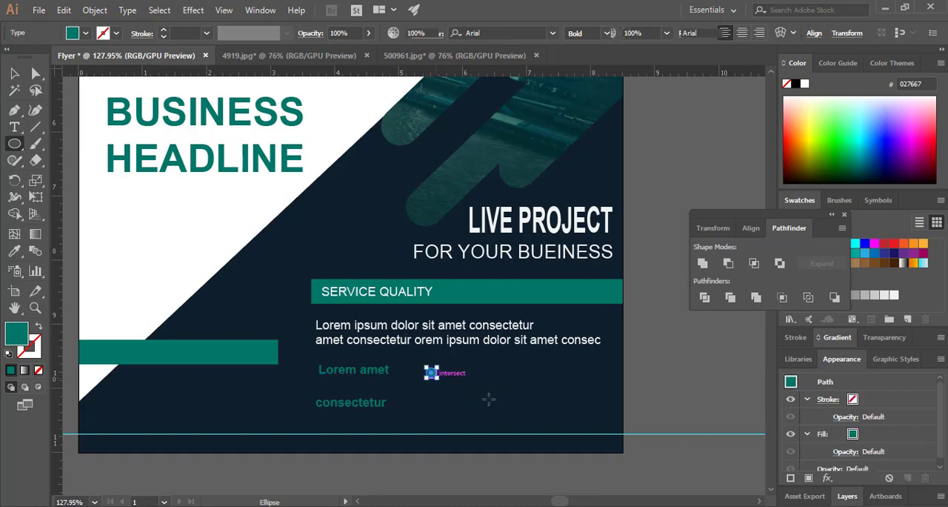
Place the teal circle and a duplicate as bullets before the "Lorem amet" and "consectetur" lines
key("v")
scroll(582, 438, "up", 5)
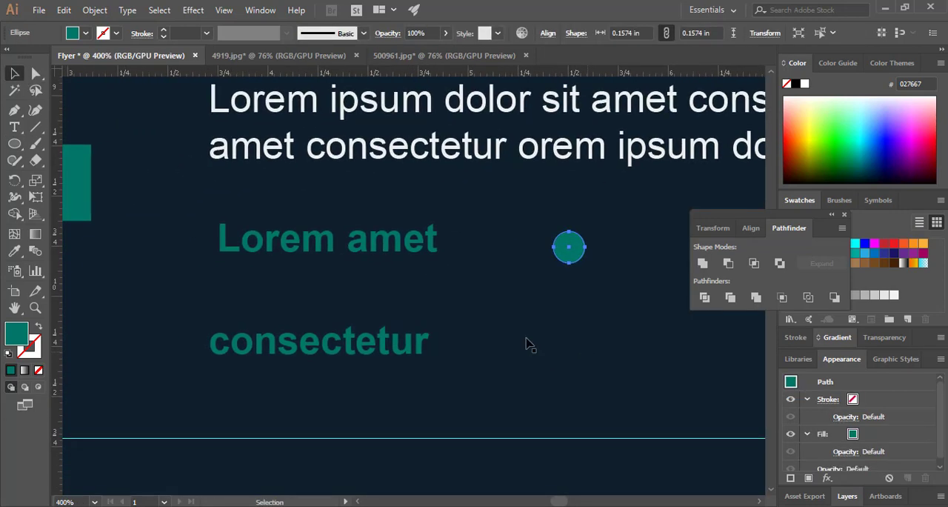
left_click_drag(567, 260, 188, 342)
left_click(281, 289)
left_click(190, 249)
key("Up")
left_click(343, 298)
Replace the first letter of "consectetur" with a capital "A"
left_click(231, 345)
double_click(230, 342)
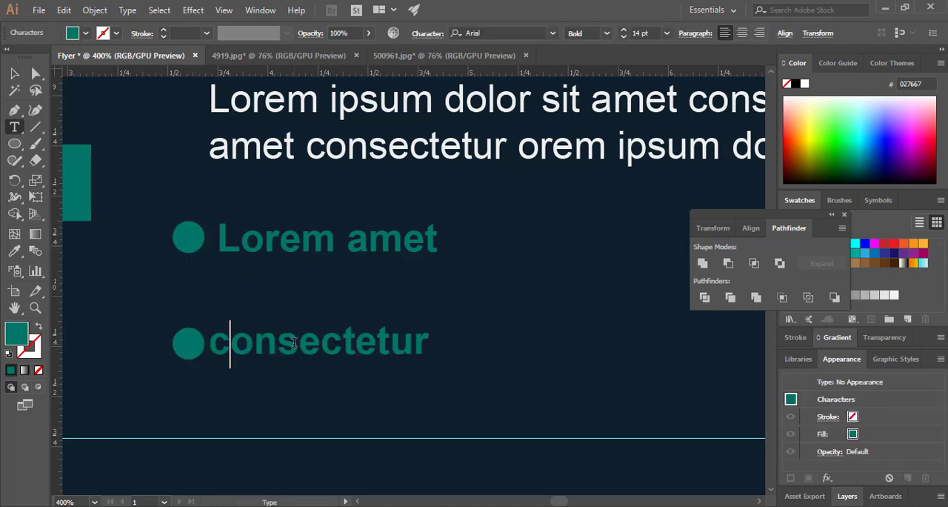
key("BackSpace")
type("a")
key("BackSpace")
type("A")
key("Escape")
Nudge the "Aonsectetur" line slightly right of its bullet and adjust the bullet's height against the text
key("Right")
left_click(348, 392)
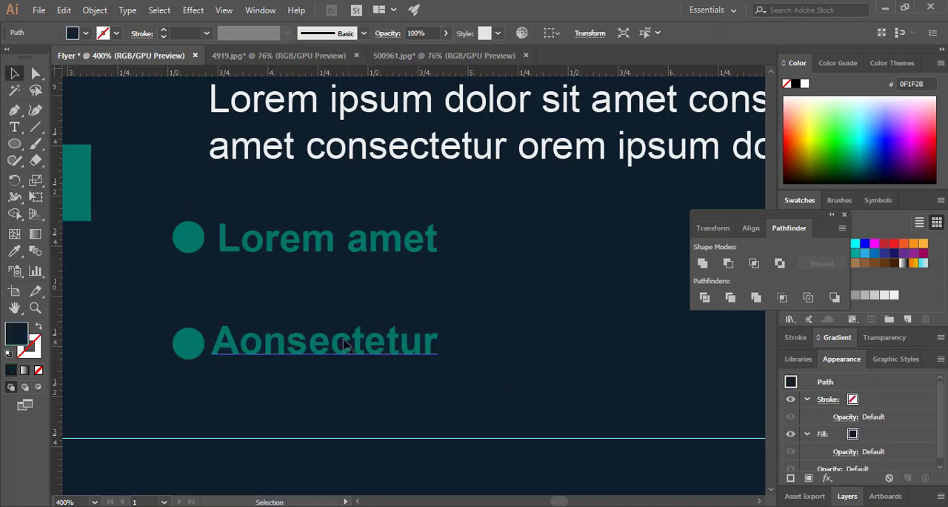
left_click(333, 347)
key("Right")
left_click(551, 370)
left_click(190, 345)
left_click(515, 386)
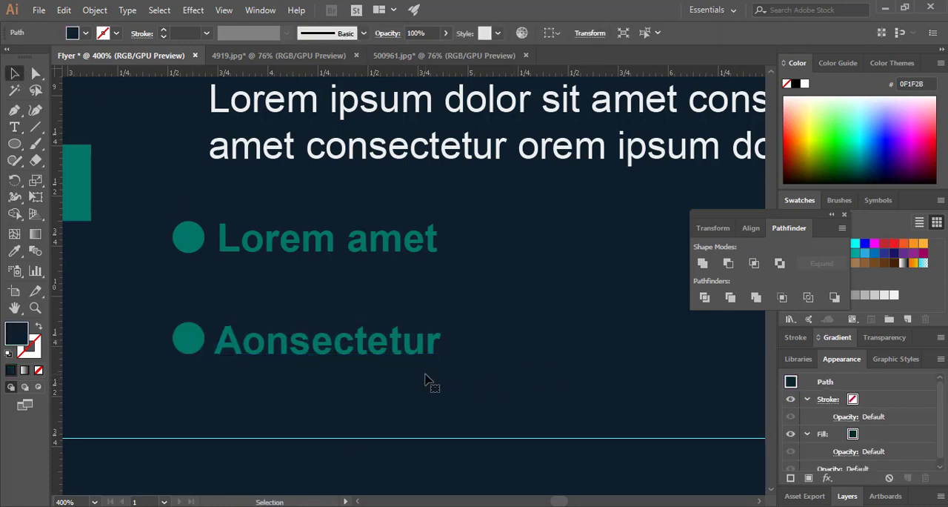
Raise the "Aonsectetur" line and its bullet slightly, keeping the circle level with the text
left_click(194, 347)
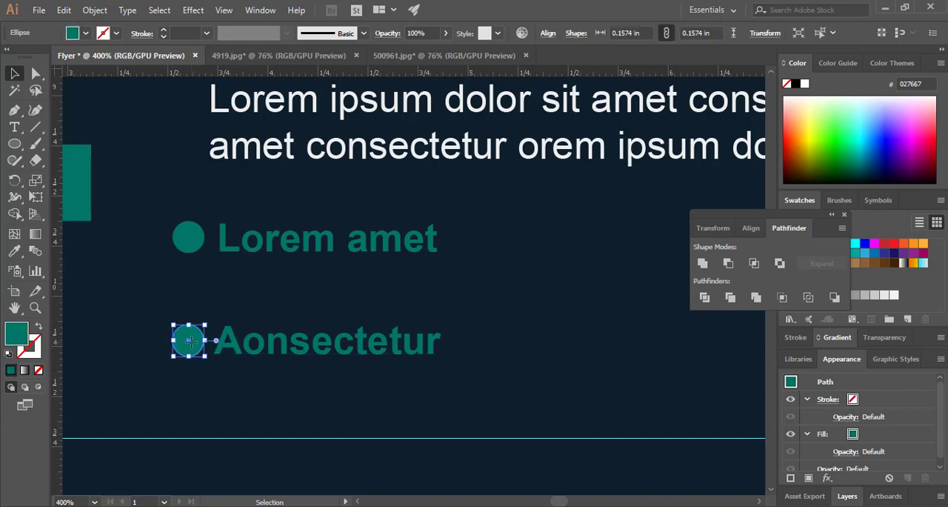
left_click(550, 400)
left_click_drag(368, 348, 370, 346)
left_click(478, 392)
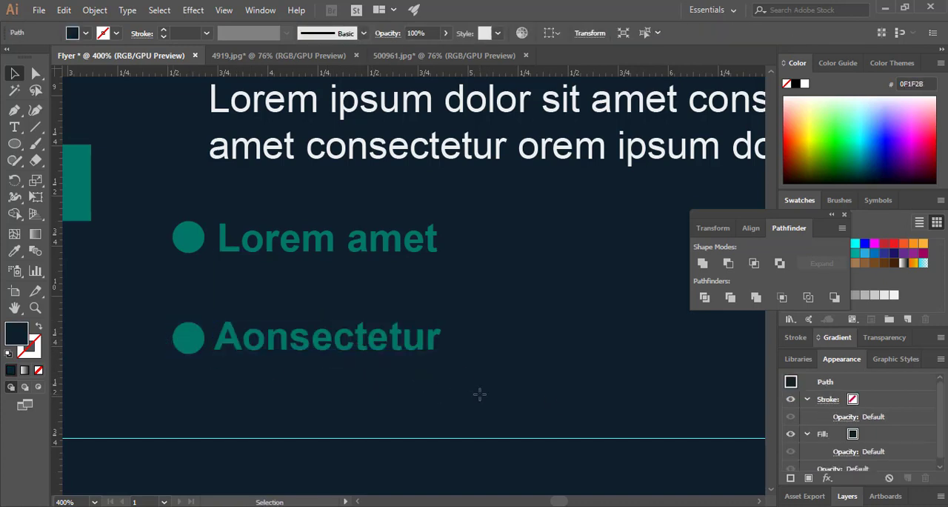
mouse_move(187, 340)
left_mouse_down()
mouse_move(203, 337)
mouse_move(188, 336)
left_mouse_up()
left_click(363, 366)
left_click(317, 355)
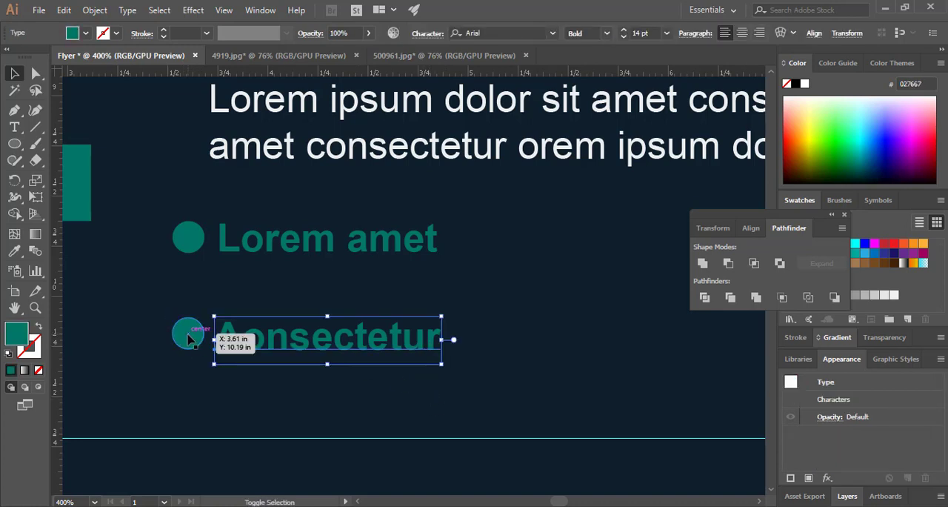
Try the "Aonsectetur" line and its bullet closer beneath "Lorem amet"
left_click(289, 354)
left_click(296, 344)
left_click(190, 334, "shift")
left_click_drag(201, 336, 206, 297)
left_click(305, 390)
Move the "Aonsectetur" line with its bullet lower, leaving room for a text line above, and align the two bullets vertically
left_click(277, 306)
left_click(194, 292, "shift")
left_click_drag(290, 302, 281, 361)
left_click(518, 392)
left_click(285, 355)
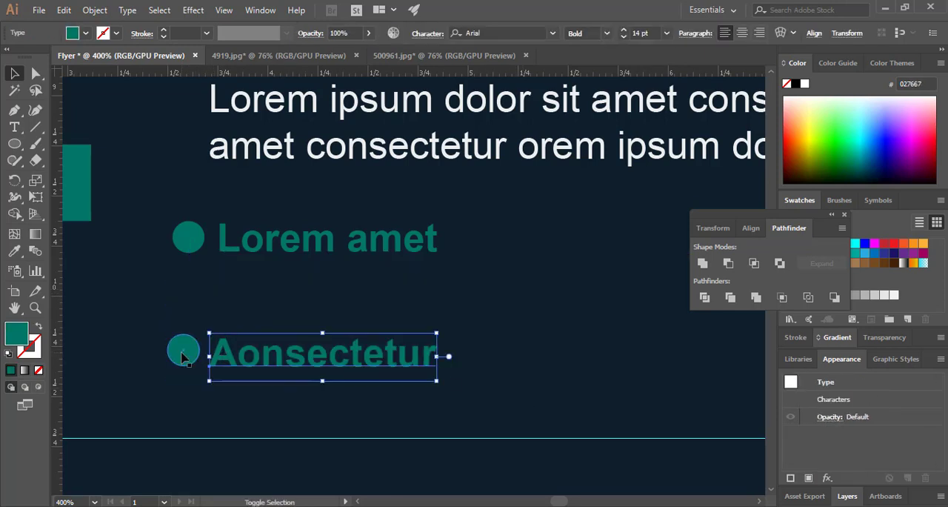
left_click(185, 353, "shift")
left_click_drag(188, 353, 194, 354)
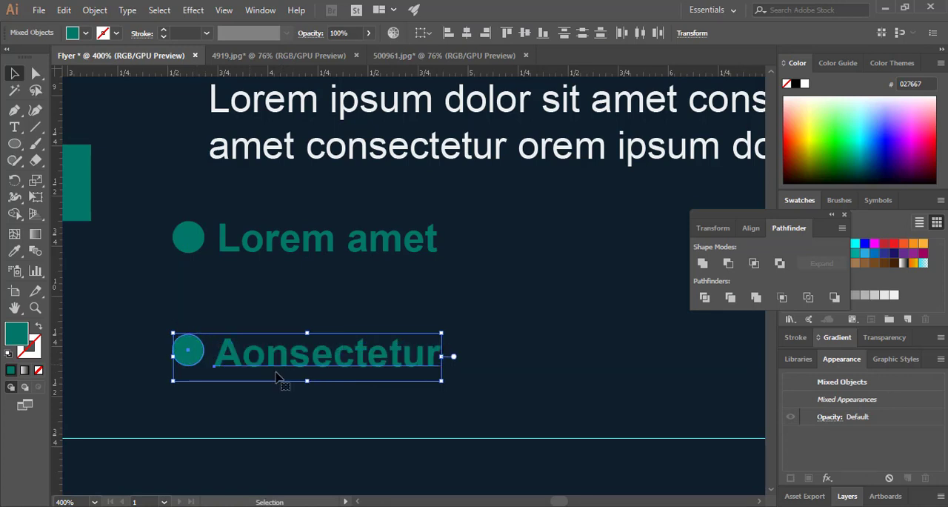
left_click(423, 405)
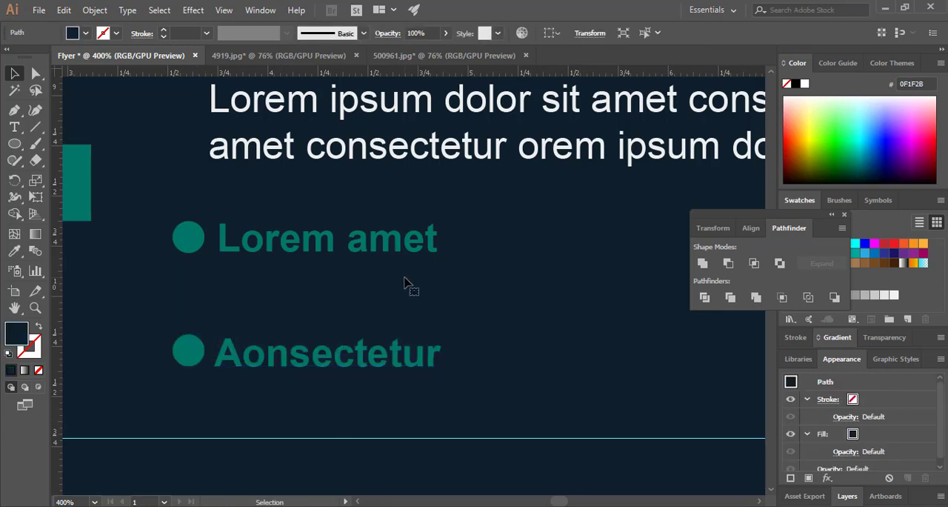
Copy the paragraph's first line, "Lorem ipsum dolor sit amet consectetur", and paste it as separate text beneath "Lorem amet"
triple_click(324, 103)
key("ctrl+c")
left_click(15, 74)
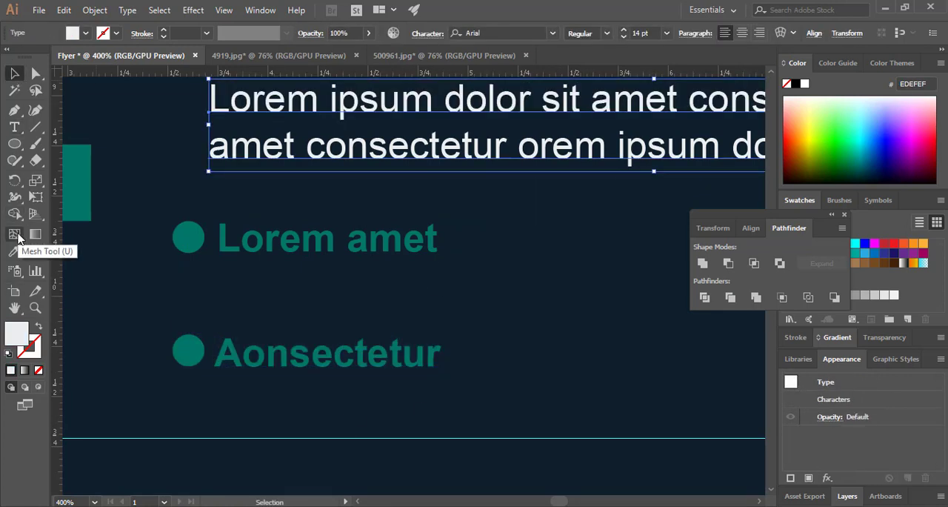
left_click(18, 124)
left_click(237, 299)
key("ctrl+v")
Set the pasted line to 11 pt and align its left edge with the "Lorem amet" heading
triple_click(290, 284)
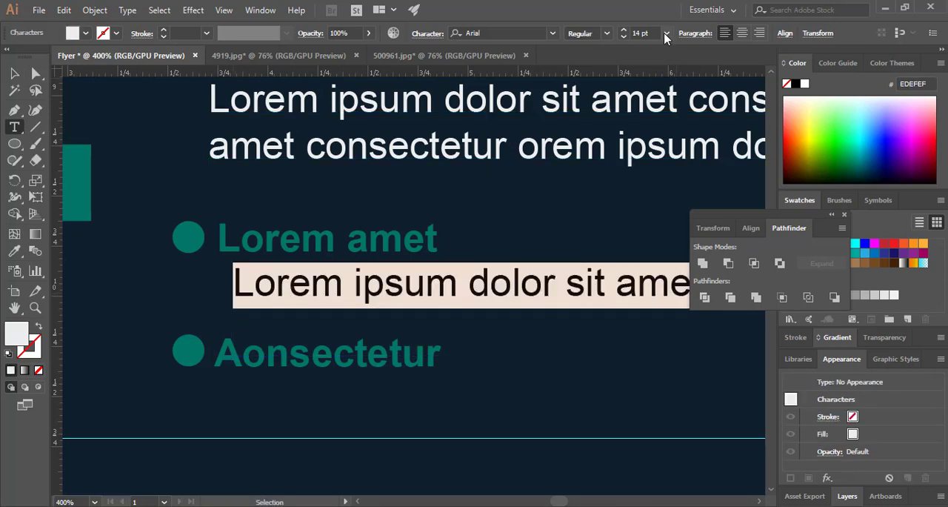
left_click(666, 34)
left_click(678, 148)
left_click(666, 33)
left_click(679, 148)
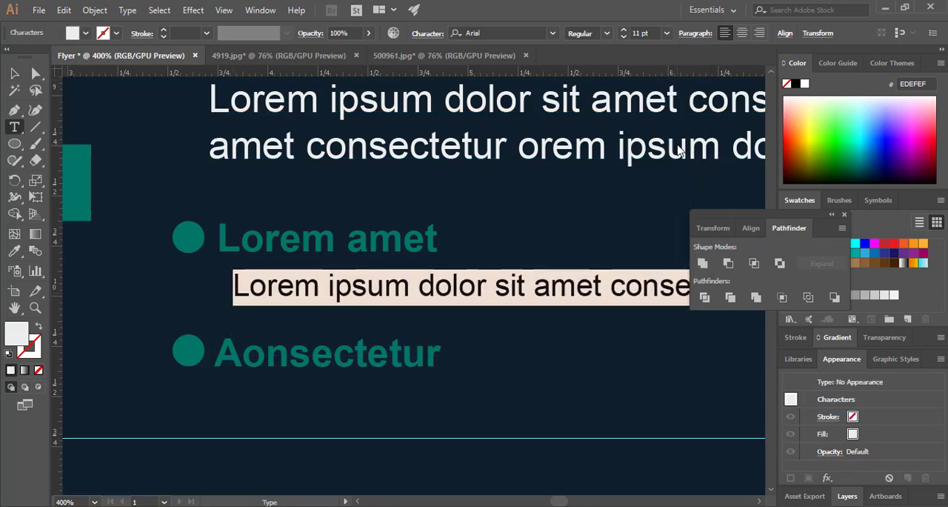
left_click(669, 35)
left_click(33, 72)
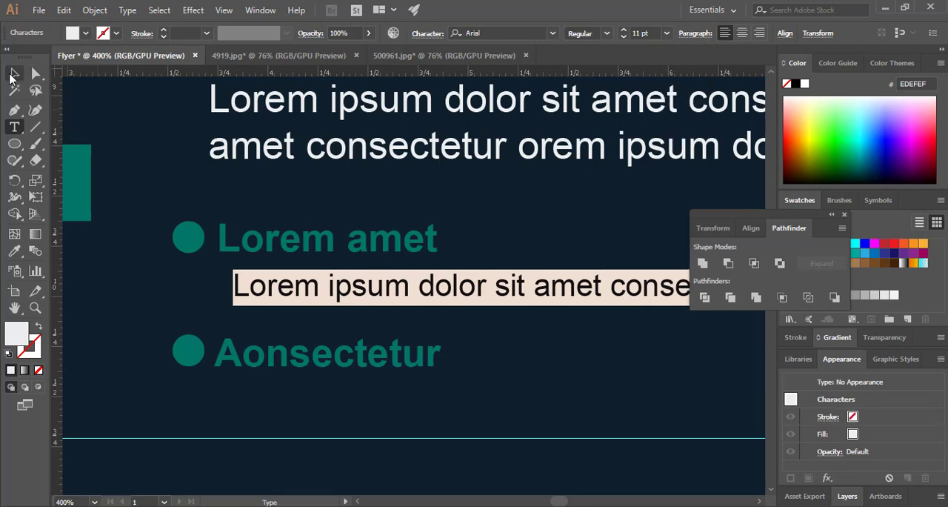
left_click(13, 73)
left_click_drag(576, 292, 561, 290)
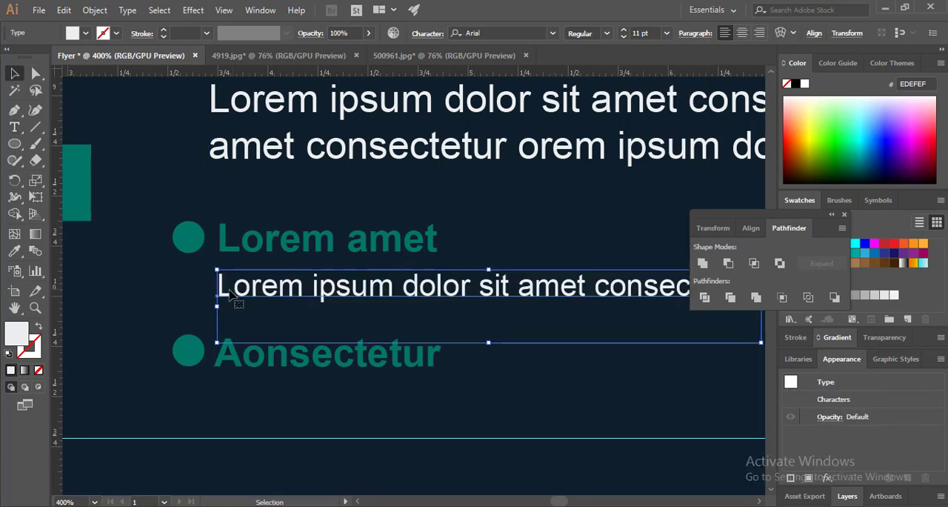
Change the small line's initial "L" to a lowercase "l"
triple_click(230, 291)
left_click(234, 286)
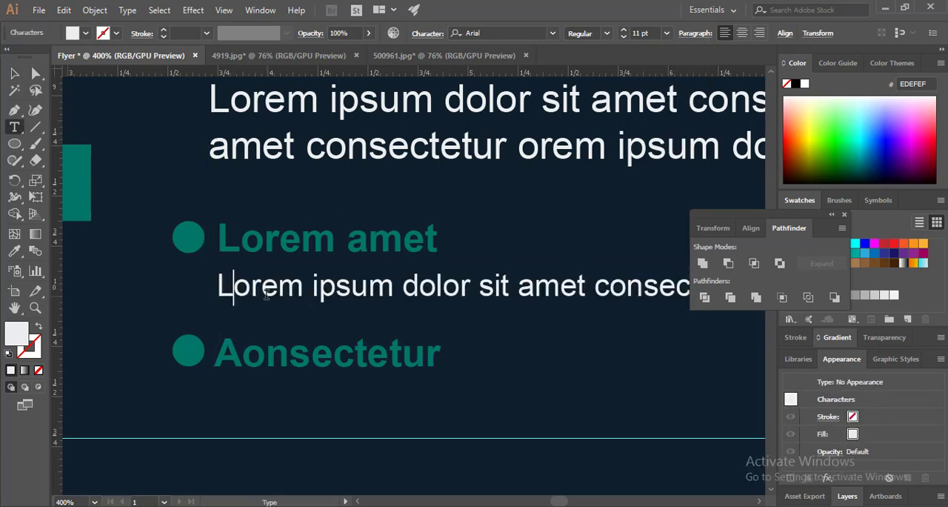
key("BackSpace")
type("l")
key("Escape")
Duplicate the small placeholder line beneath "Aonsectetur" and shift the original slightly right
key("ctrl+minus")
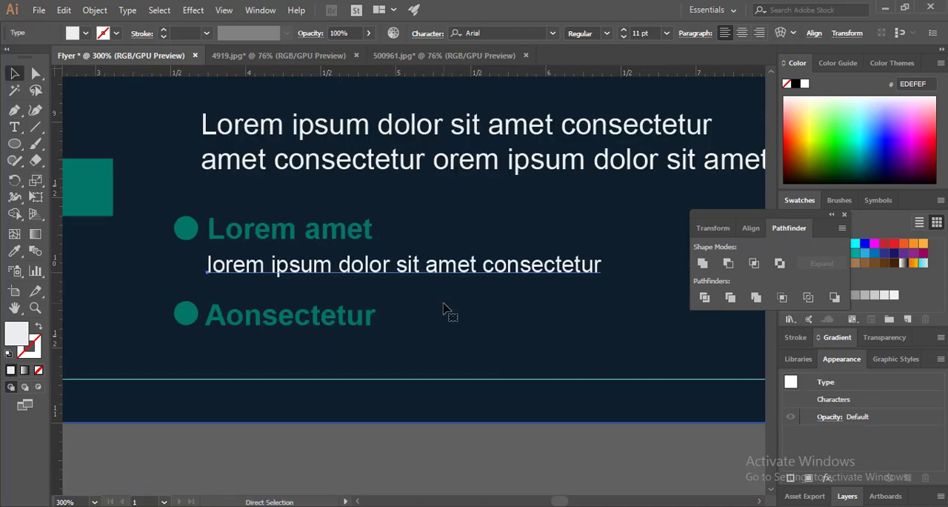
left_click_drag(514, 265, 512, 345, "alt")
left_click_drag(540, 277, 542, 278)
left_click(658, 364)
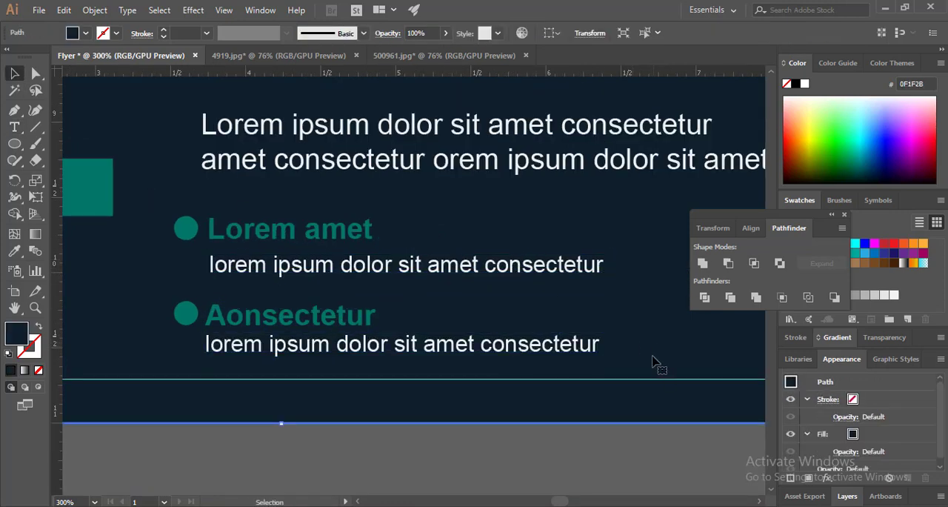
Nudge "Aonsectetur" and its small placeholder line right so they line up with the entry above
left_click(250, 319)
left_click(305, 344, "shift")
key("Right")
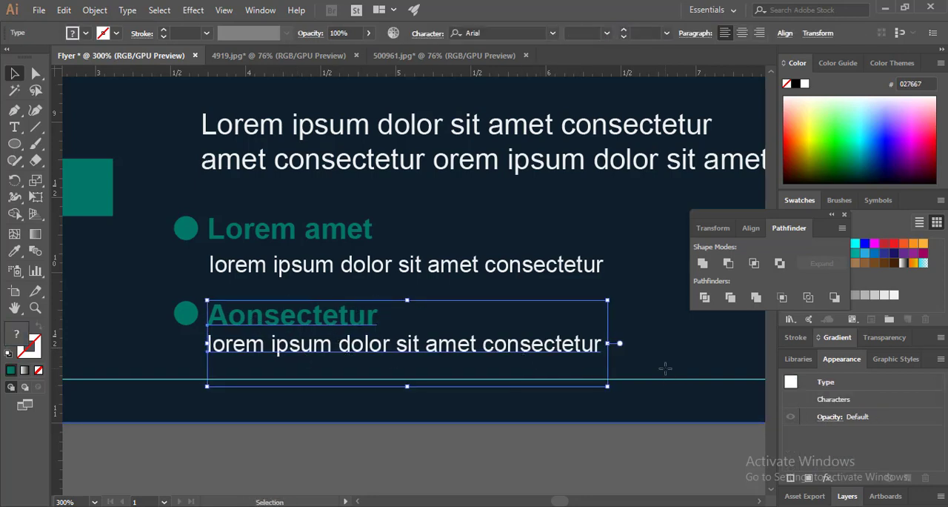
left_click(658, 363)
Group both bullets, the "Lorem amet" and "Aonsectetur" headings and their two small placeholder lines
scroll(617, 415, "down", 4, "alt")
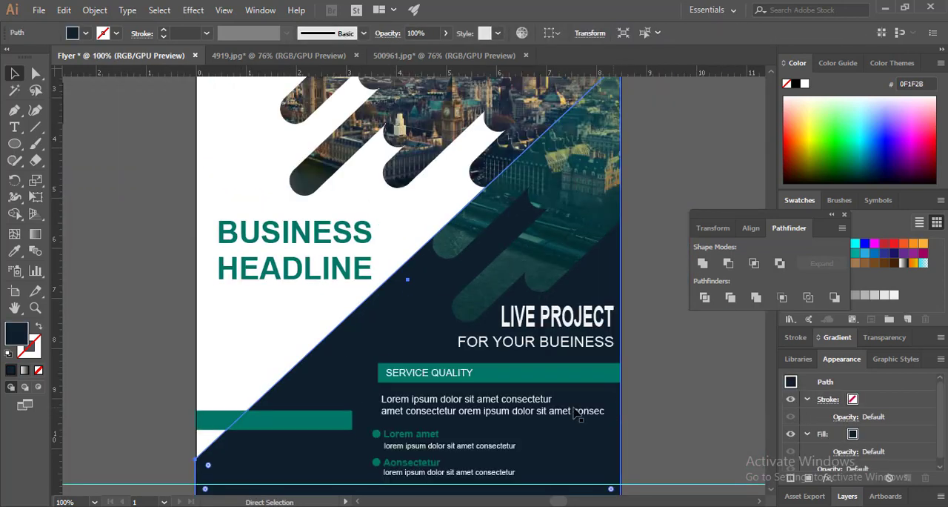
scroll(511, 375, "down", 3)
key("z")
left_click_drag(404, 350, 81, 101)
key("v")
left_click(251, 280)
left_click(314, 285, "shift")
left_click(321, 304, "shift")
left_click(296, 346, "shift")
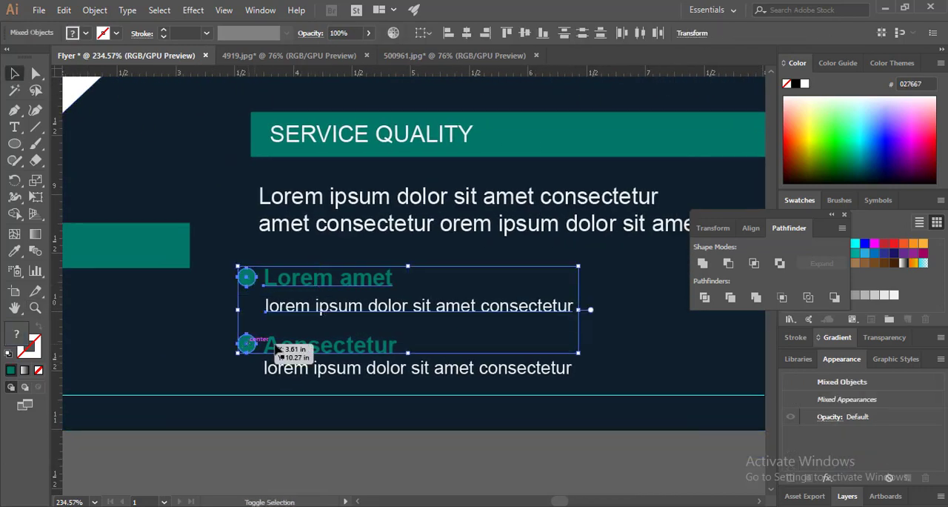
left_click(364, 367, "shift")
right_click(363, 366)
left_click(415, 220)
Shift the grouped bullet list right so it sits indented beneath the placeholder paragraph
key("Right")
key("Right")
key("Right")
key("Right")
key("Right")
key("Right")
key("Right")
key("Right")
key("Right")
key("Right")
key("Right")
key("Right")
key("Right")
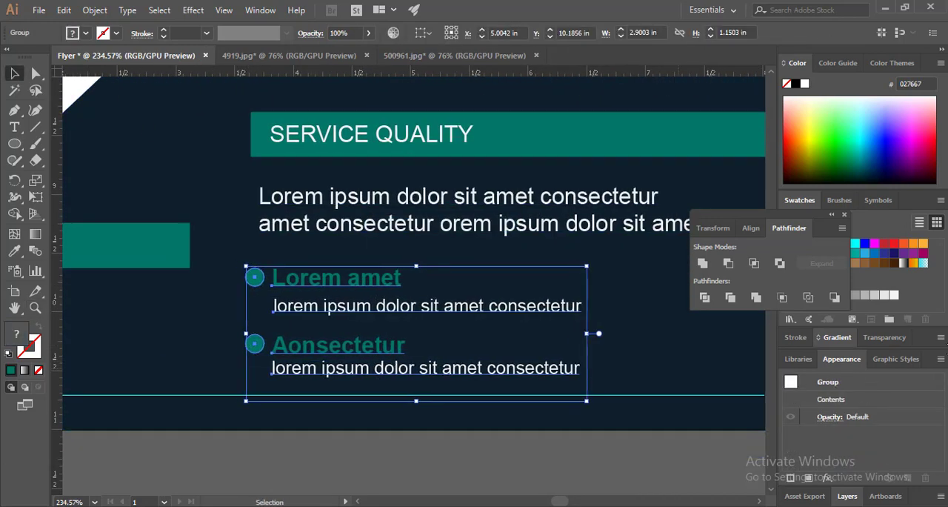
key("Right")
key("Right")
key("Right")
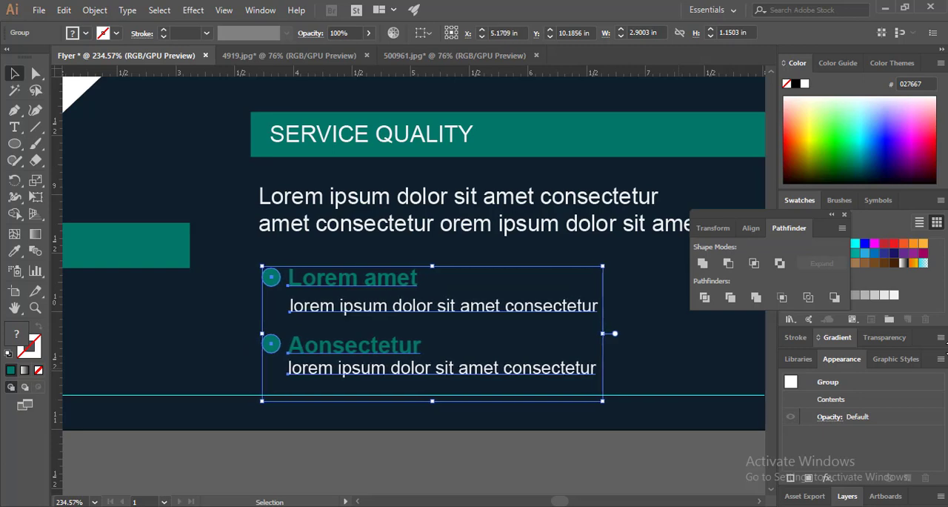
left_click(392, 495)
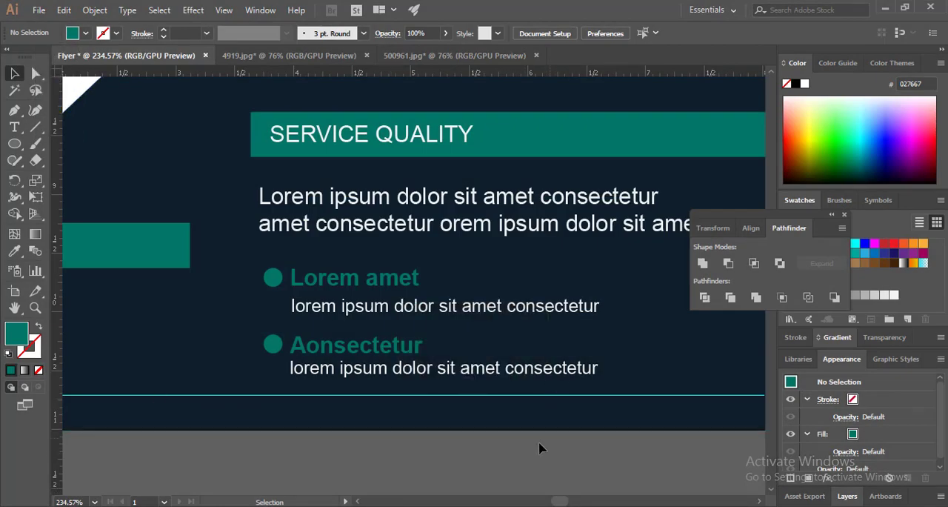
key("ctrl+minus")
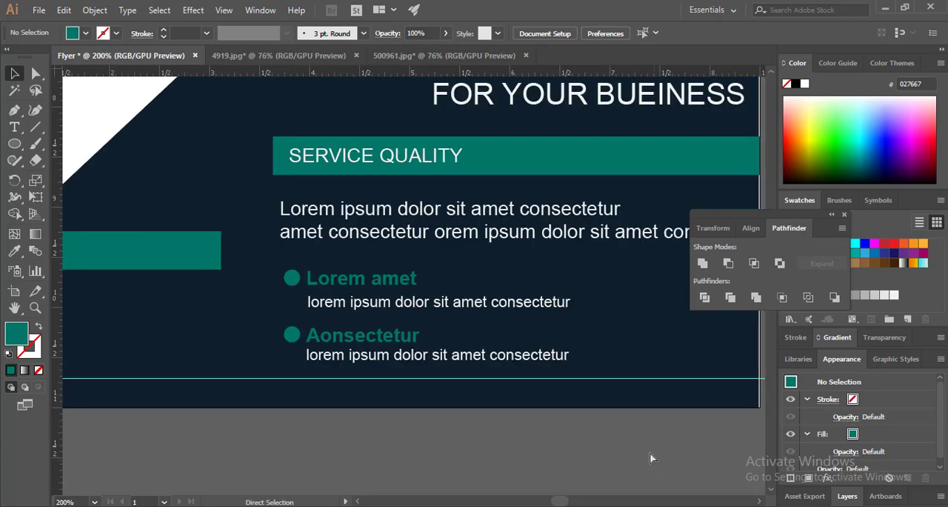
left_click_drag(360, 343, 584, 362)
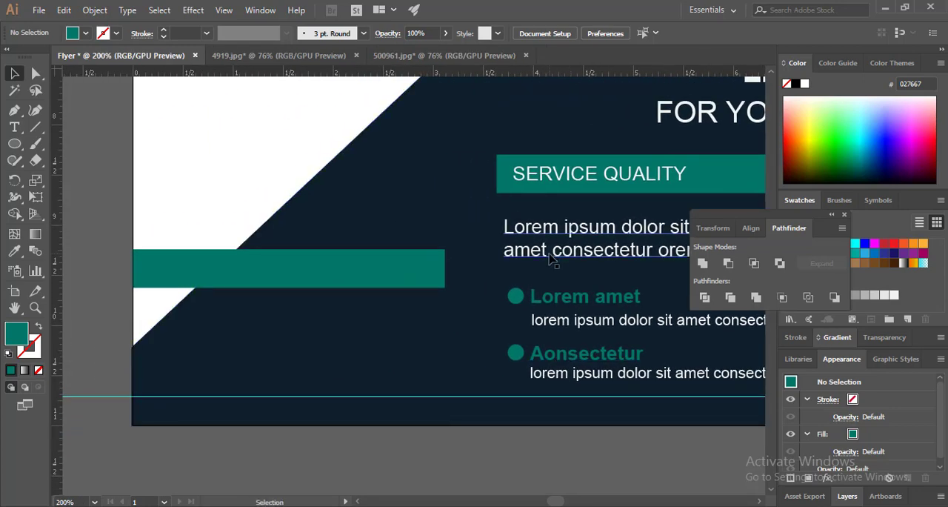
double_click(649, 230)
left_click_drag(670, 230, 530, 233)
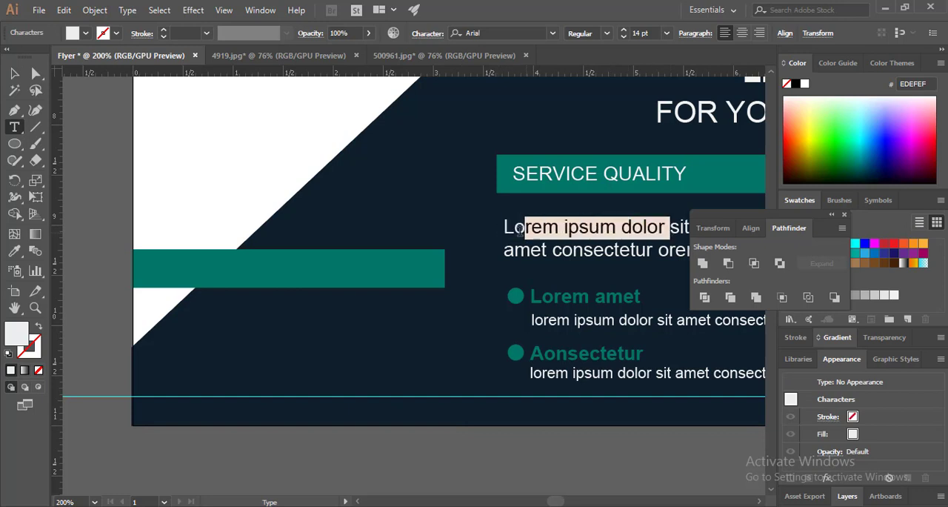
left_click(503, 249)
left_click(15, 127)
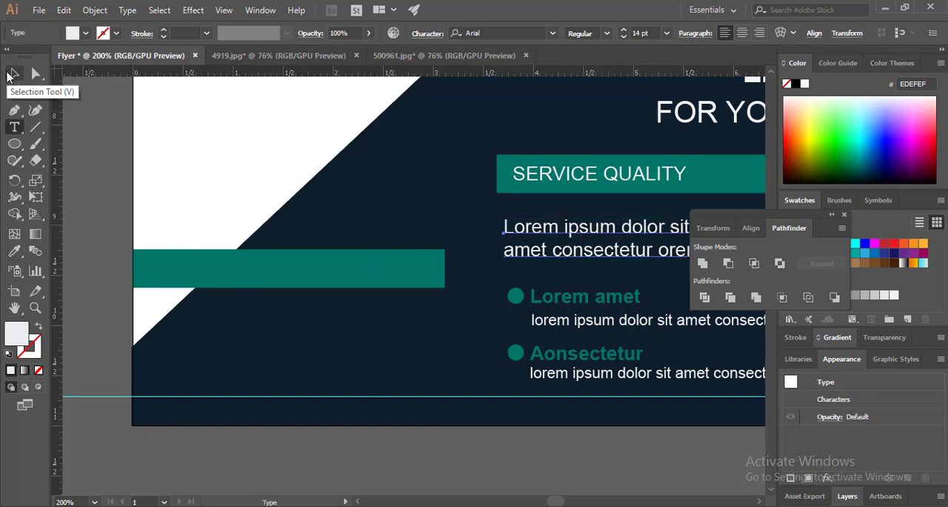
Duplicate the "SERVICE QUALITY" label onto the teal bar at the flyer's left edge, near the bar's right end
left_click(9, 75)
left_click(639, 178)
left_click_drag(639, 179, 415, 273)
Copy the words "Lorem ipsum" from the placeholder paragraph
triple_click(594, 230)
left_click_drag(621, 231, 497, 236)
key("ctrl+c")
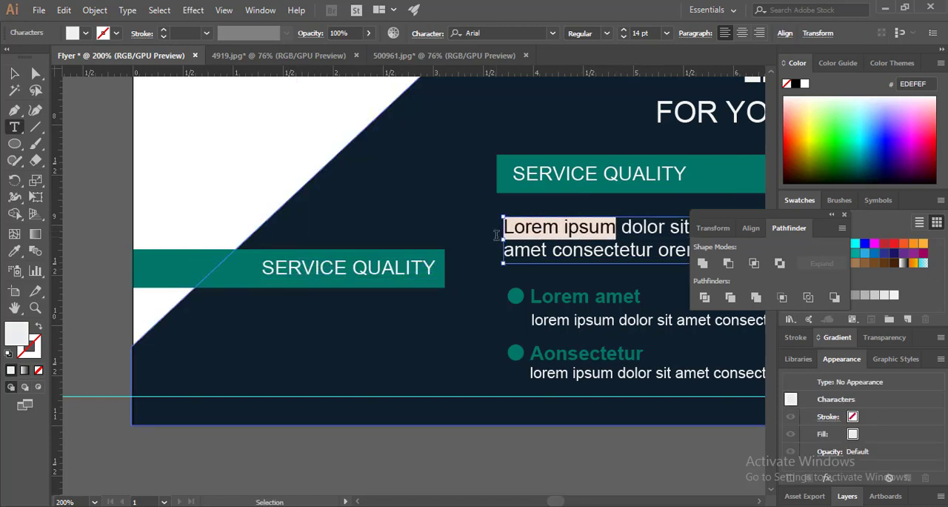
Try to replace the whole label on the flyer's left teal bar with the copied words
double_click(363, 268)
key("ctrl+a")
key("ctrl+v")
key("ctrl+z")
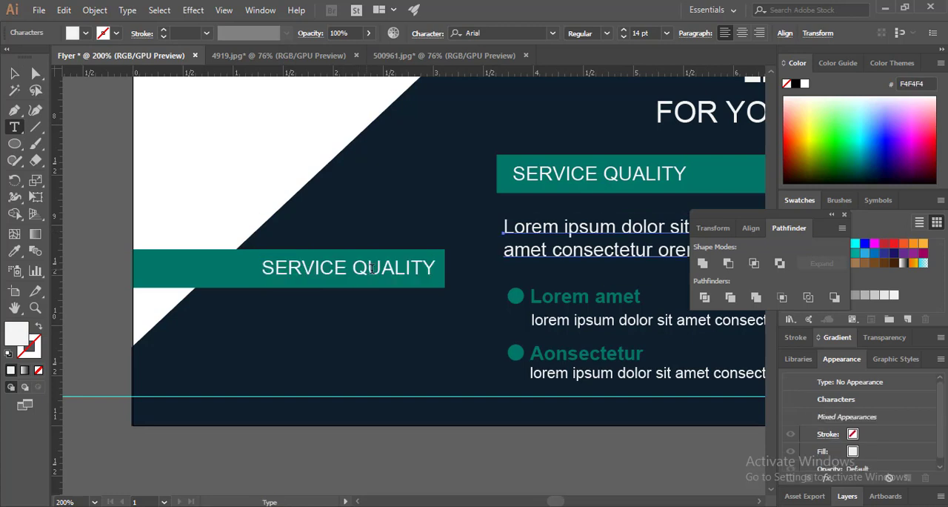
Replace "QUALITY" with "SAMPLE" in the label on the flyer's left teal bar so it reads "SERVICE SAMPLE"
left_click_drag(348, 266, 264, 268)
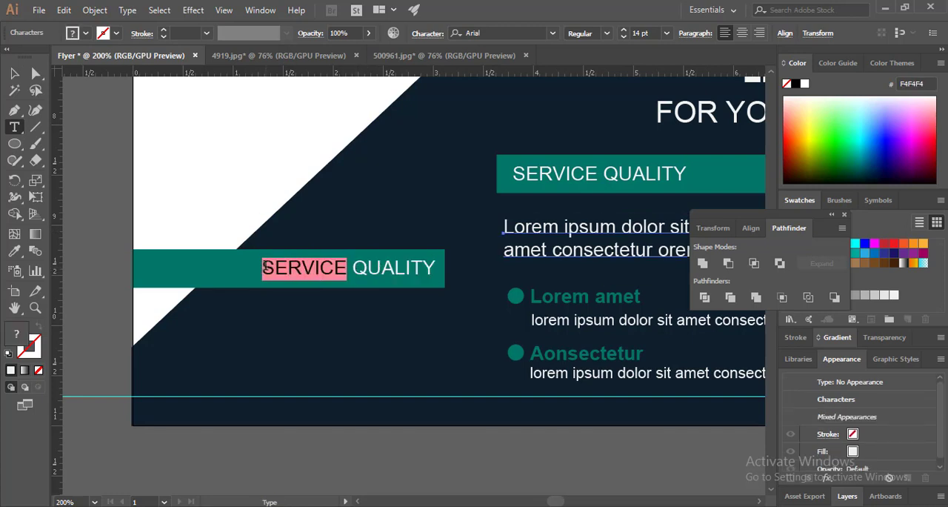
left_click(356, 269)
left_click_drag(355, 269, 432, 261)
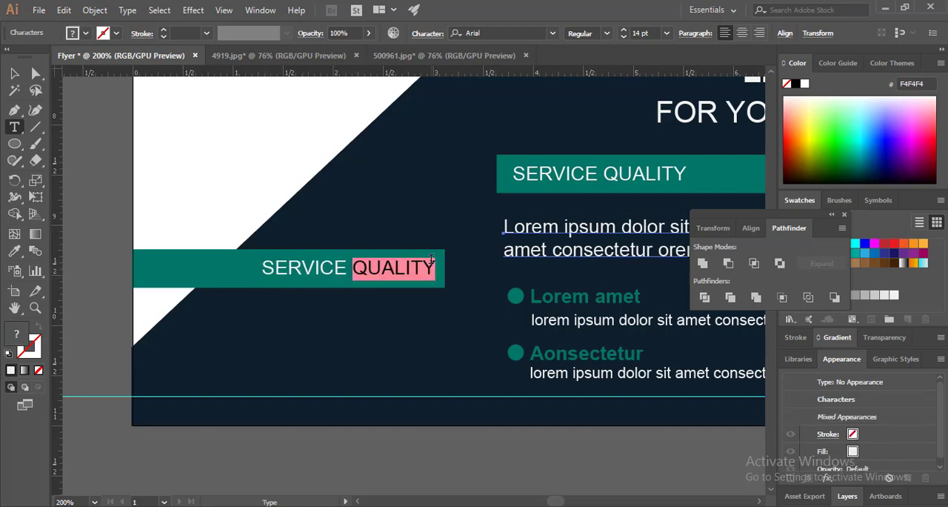
type("SAMPLE")
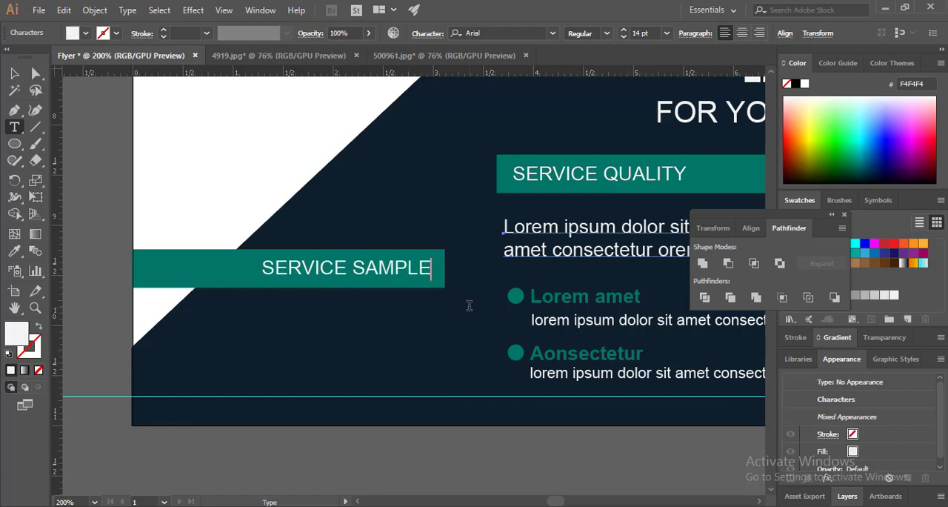
key("Escape")
left_click(431, 459)
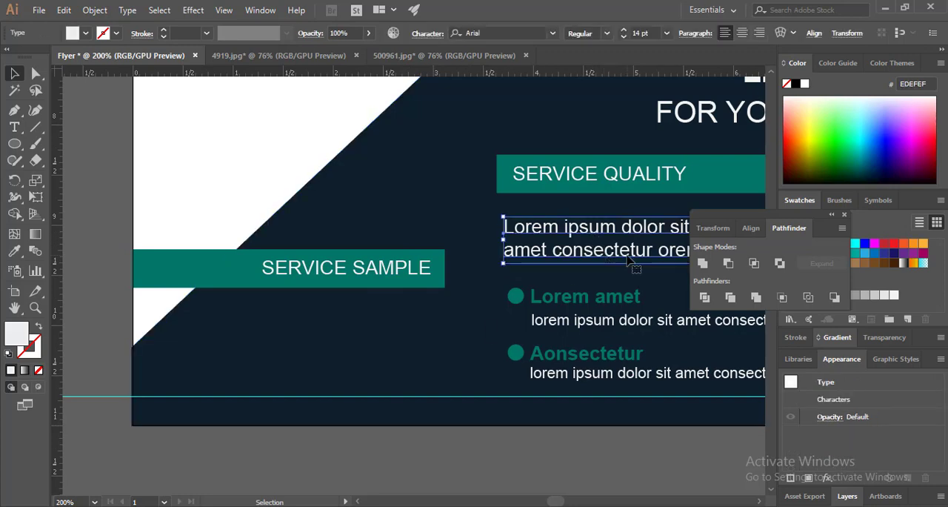
Copy the placeholder paragraph beneath the SERVICE SAMPLE bar and trim it to two lines reading "Lorem ipsum dolor sit amet / consectetur amet consectetur"
left_click_drag(629, 264, 402, 349)
triple_click(314, 343)
left_click_drag(322, 343, 685, 369)
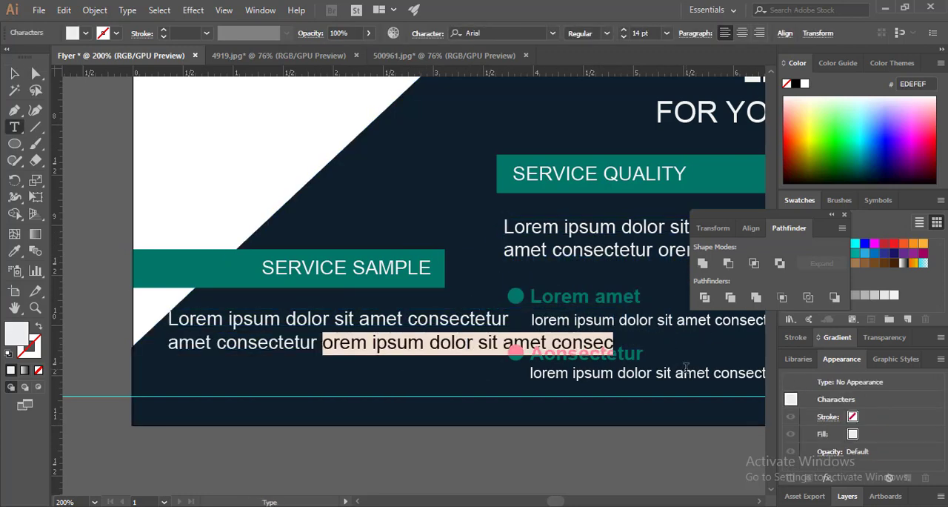
key("BackSpace")
left_click(405, 321)
key("Return")
key("Delete")
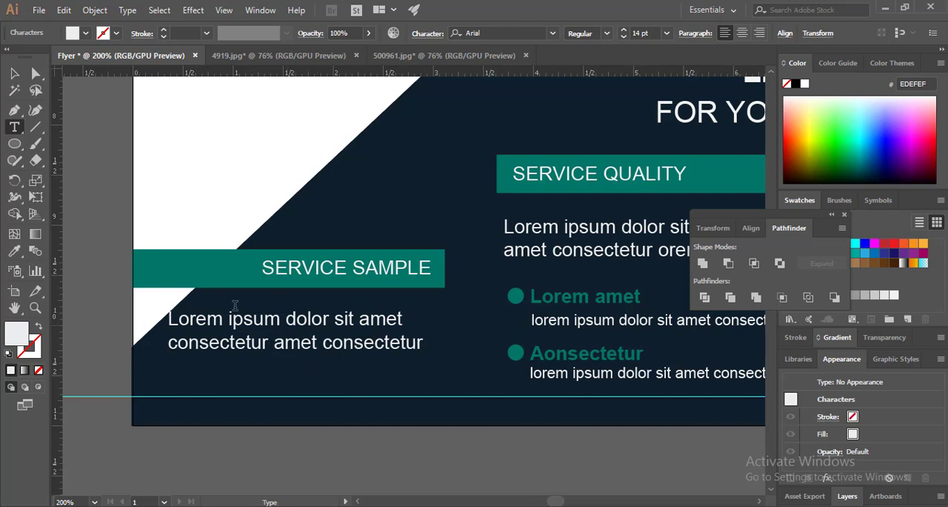
key("Escape")
Duplicate the shortened paragraph directly below itself and begin the copy's text with "A"
left_click_drag(359, 351, 358, 396)
double_click(166, 366)
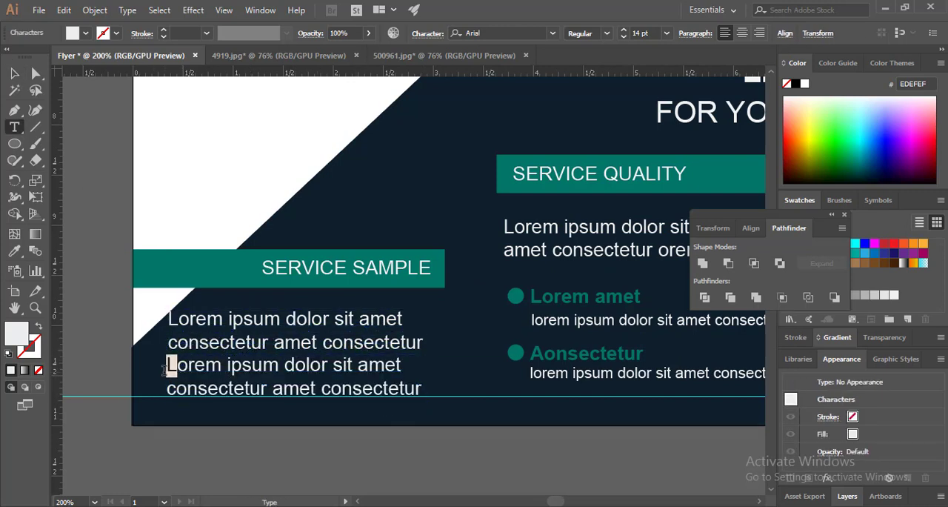
type("A")
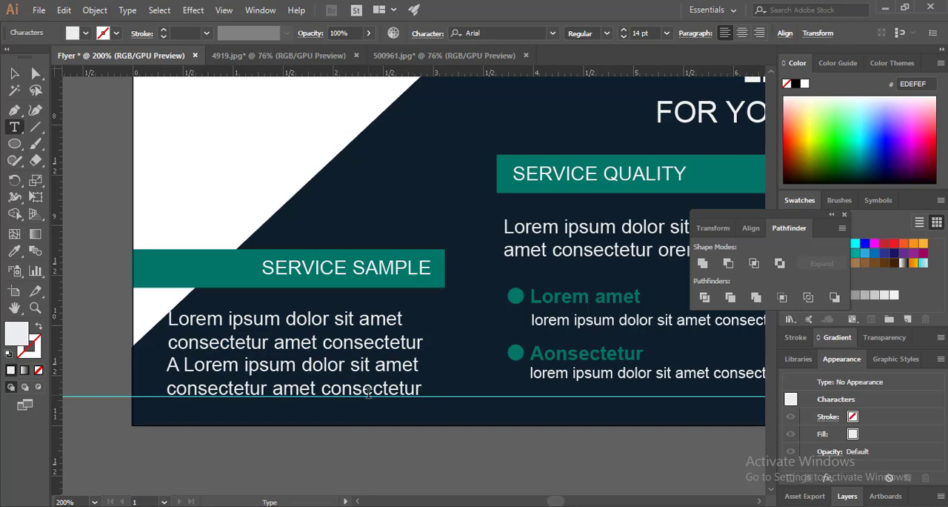
key("Escape")
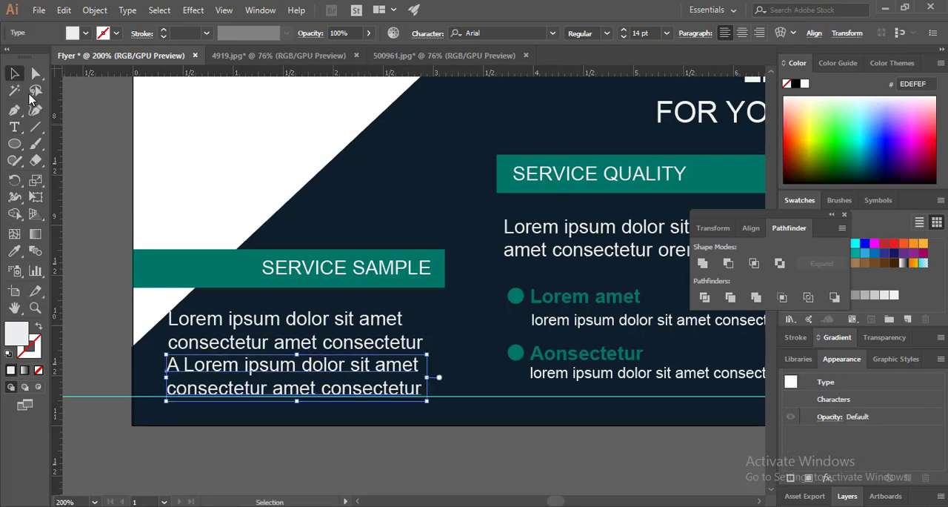
Space the two short paragraphs apart beneath the SERVICE SAMPLE bar and set both to 12 pt
left_click_drag(316, 322, 350, 310)
left_click_drag(338, 366, 371, 362)
left_click(369, 325, "shift")
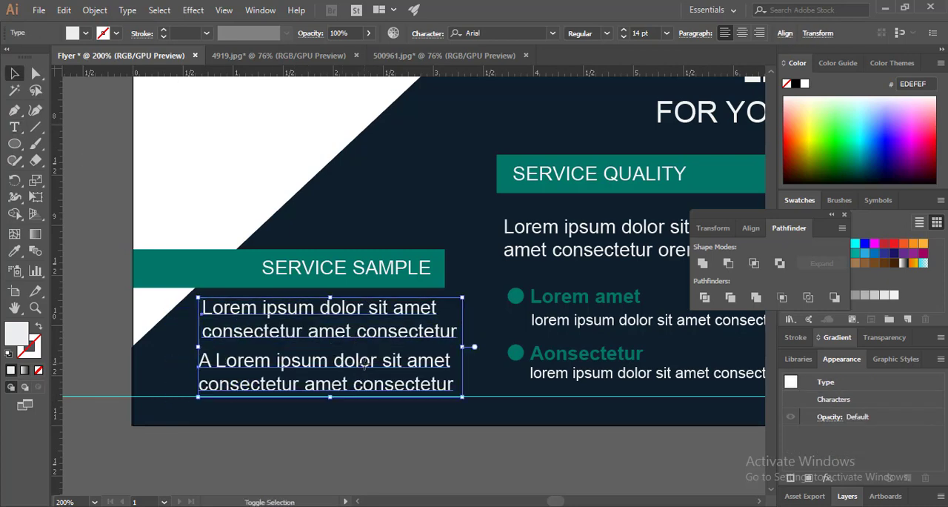
left_click(666, 33)
left_click(684, 158)
Shift the two short paragraphs right so they line up with each other beneath the bar's right part
left_click(460, 305)
left_click_drag(370, 329, 390, 334)
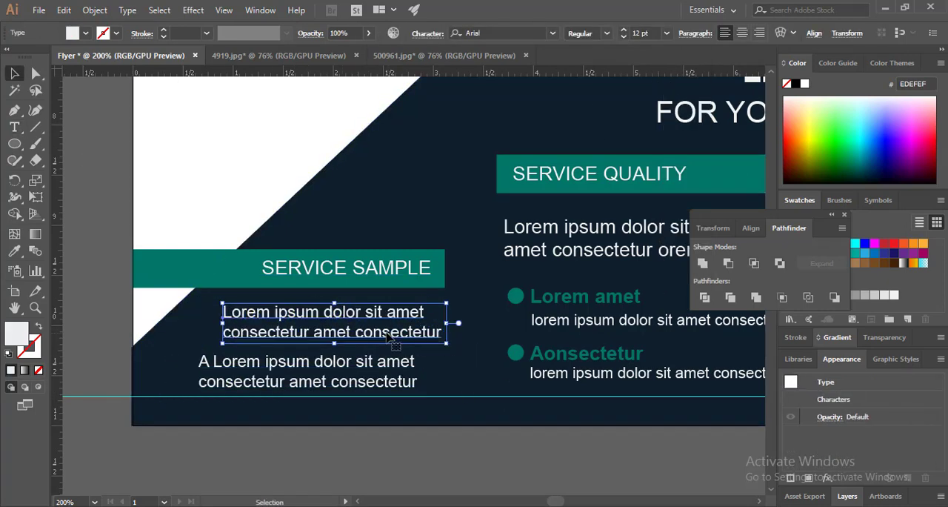
left_click_drag(346, 387, 370, 384)
left_click(304, 447)
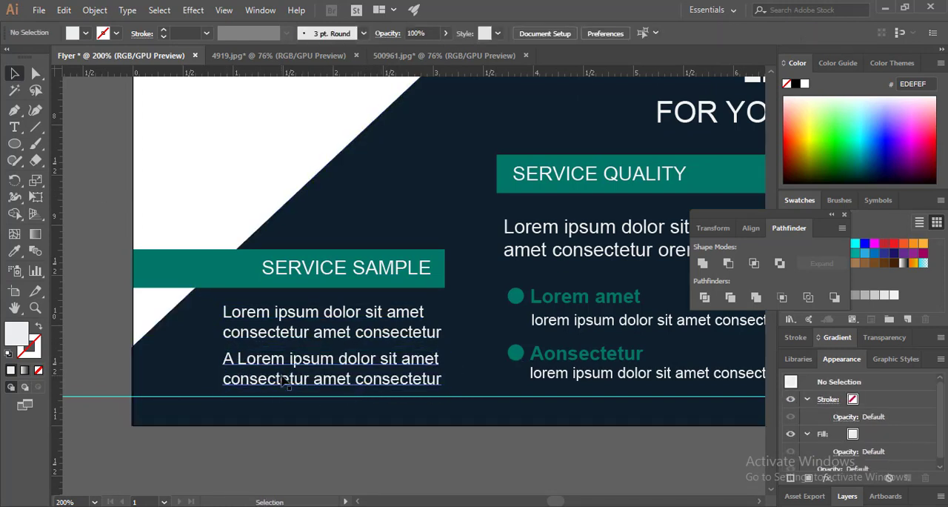
Add a bold numeral "1" to the left of the first short paragraph, colour it F7F7F7 and stretch it taller
key("t")
left_click(210, 326)
type("1")
left_click(14, 73)
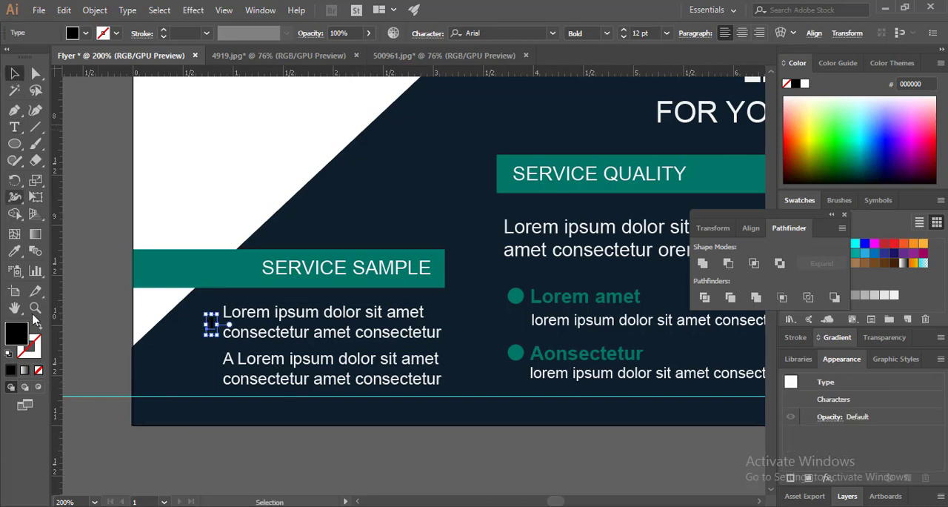
double_click(16, 334)
left_click(293, 170)
left_click(620, 170)
left_click_drag(212, 314, 212, 304)
Duplicate the numeral beside the second short paragraph and change it to "2"
left_click_drag(213, 338, 420, 326)
double_click(210, 376)
key("ctrl+a")
type("2")
left_click(16, 75)
Stretch the numeral "2" taller and enlarge the numeral "1" to match the height of the adjacent paragraphs
key("z")
left_click(19, 78)
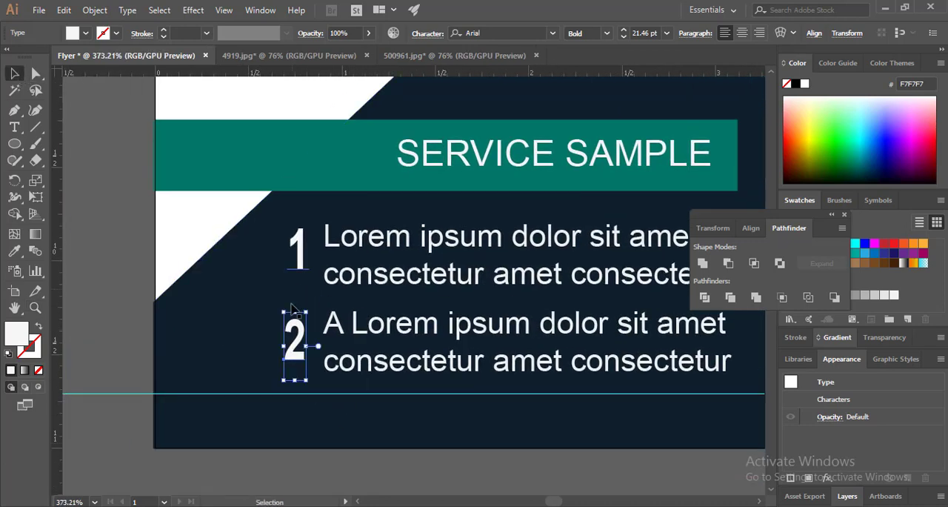
left_click_drag(295, 311, 295, 304)
left_click_drag(295, 380, 295, 388)
left_click(331, 442)
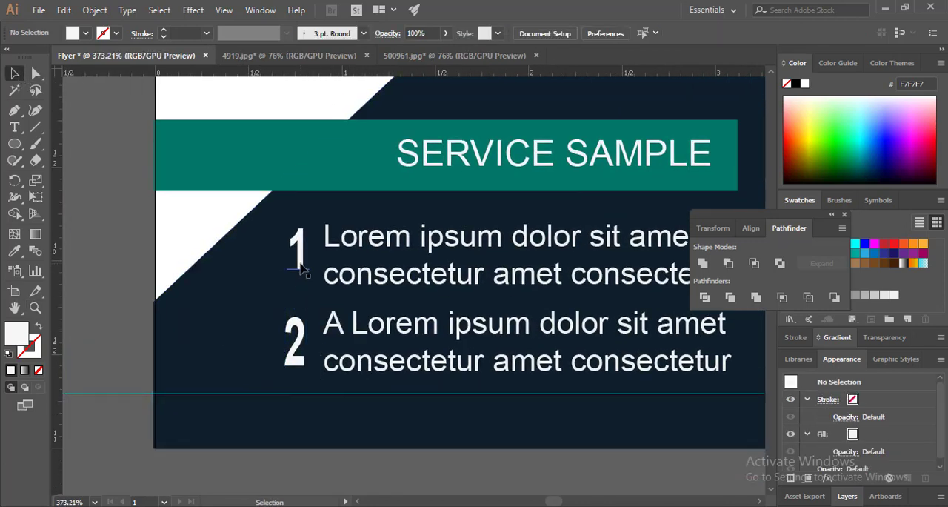
left_click(297, 286)
key("ctrl+z")
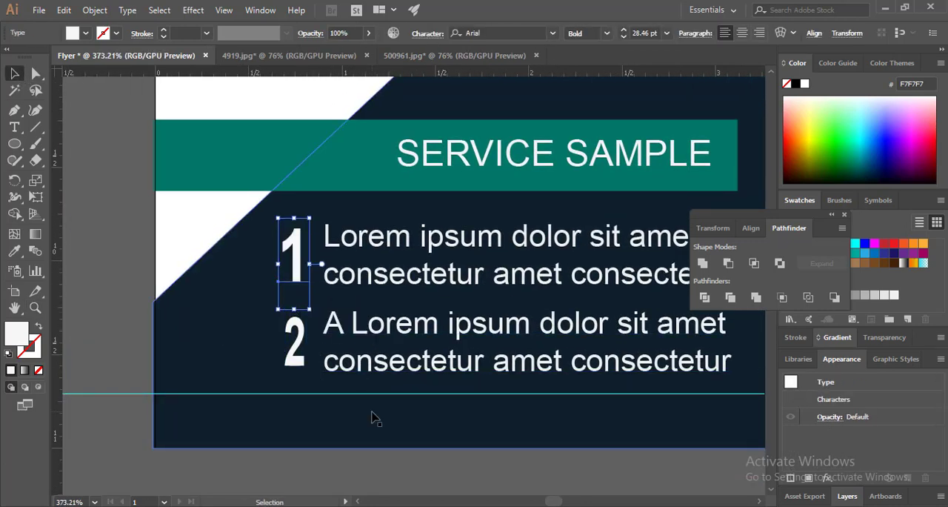
left_click(298, 465)
Slightly reduce the text size of both numbered paragraphs under the SERVICE SAMPLE bar
key("ctrl+minus")
key("ctrl+minus")
key("ctrl+minus")
key("ctrl+minus")
left_click_drag(453, 337, 277, 485)
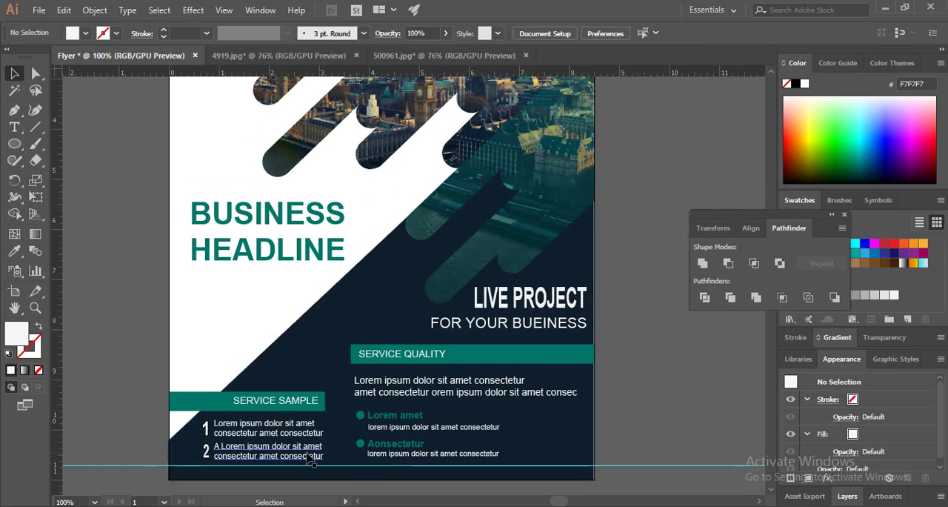
left_click(311, 455)
left_click(635, 387)
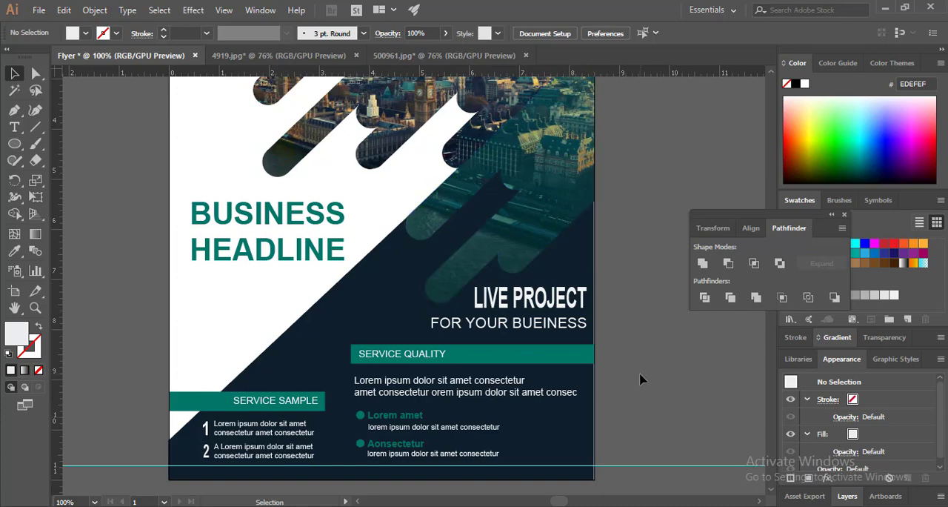
Remove the upper and lower horizontal guides that cross the flyer
key("ctrl+0")
left_click(609, 170)
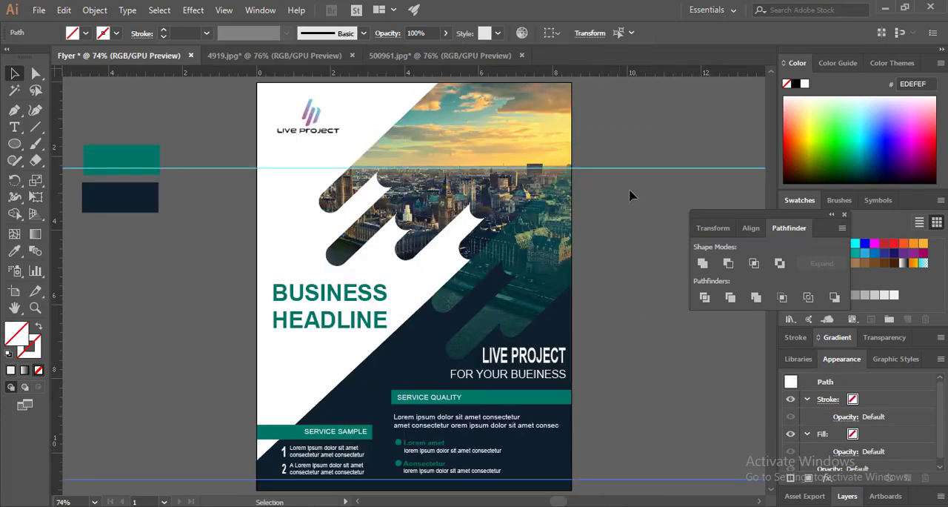
left_click_drag(619, 170, 624, 183)
scroll(624, 237, "down", 1)
left_click_drag(619, 139, 457, 474)
scroll(658, 351, "down", 2)
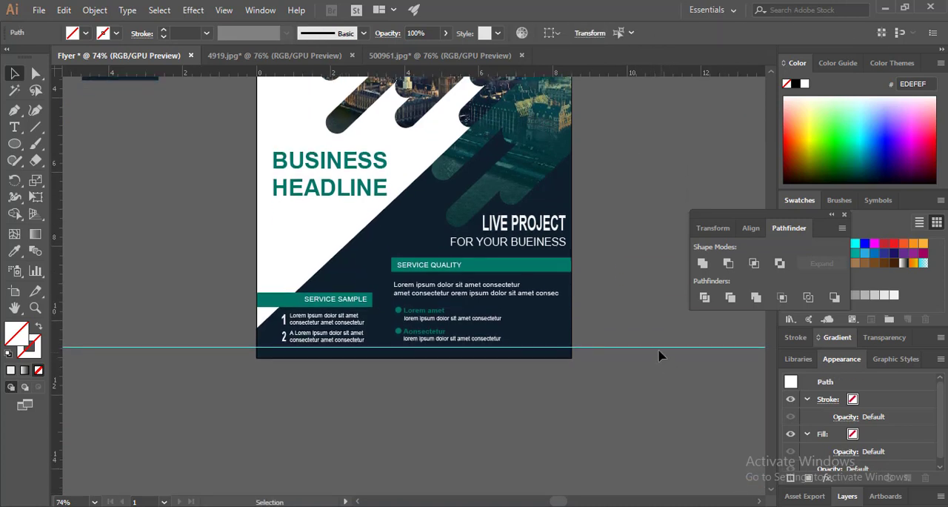
left_click_drag(659, 349, 710, 461)
left_click_drag(740, 504, 740, 506)
left_click_drag(624, 310, 730, 471)
left_click_drag(627, 310, 624, 435)
right_click(612, 242)
left_click(618, 320)
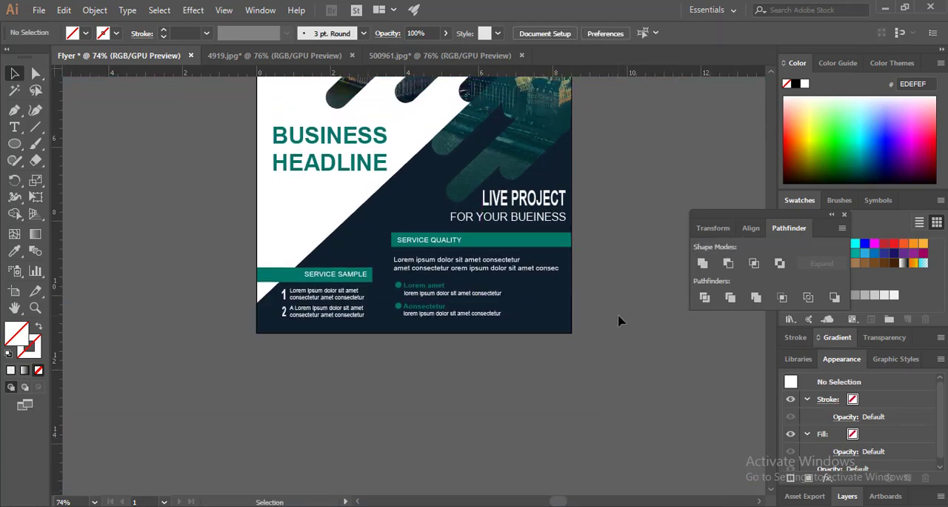
scroll(620, 322, "up", 3)
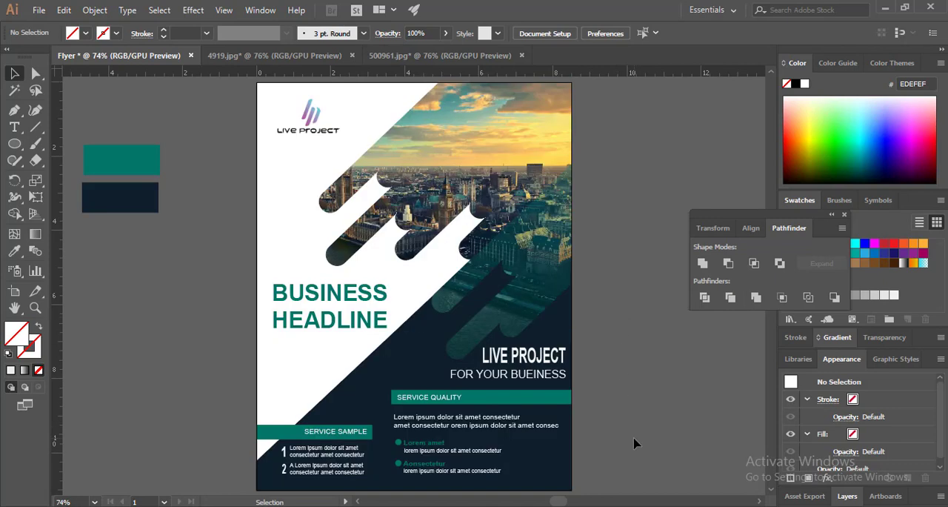
Delete the teal and navy sample rectangles beside the artboard and close the 4919.jpg and 500961.jpg documents
left_click(845, 214)
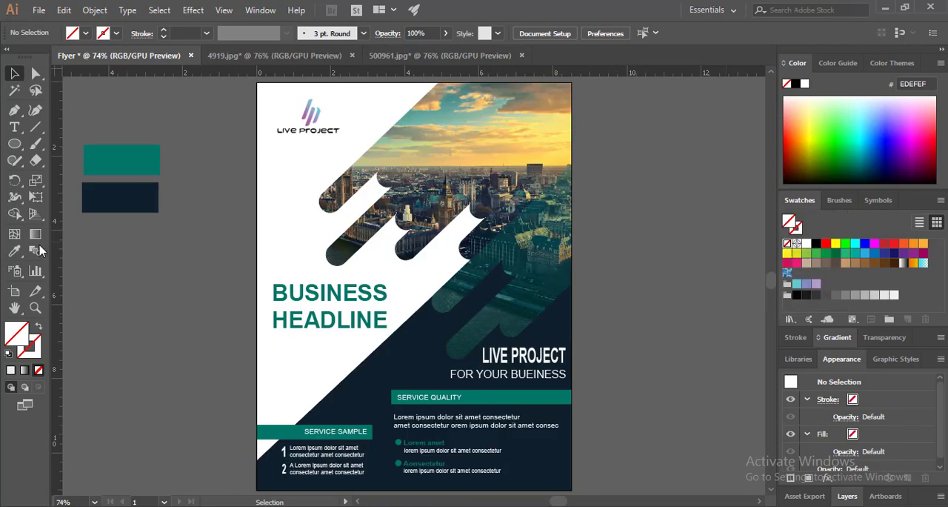
left_click_drag(113, 141, 130, 184)
key("Delete")
left_click(522, 56)
left_click(353, 56)
Export the flyer to the Desktop as a JPEG named Flyer
left_click(34, 11)
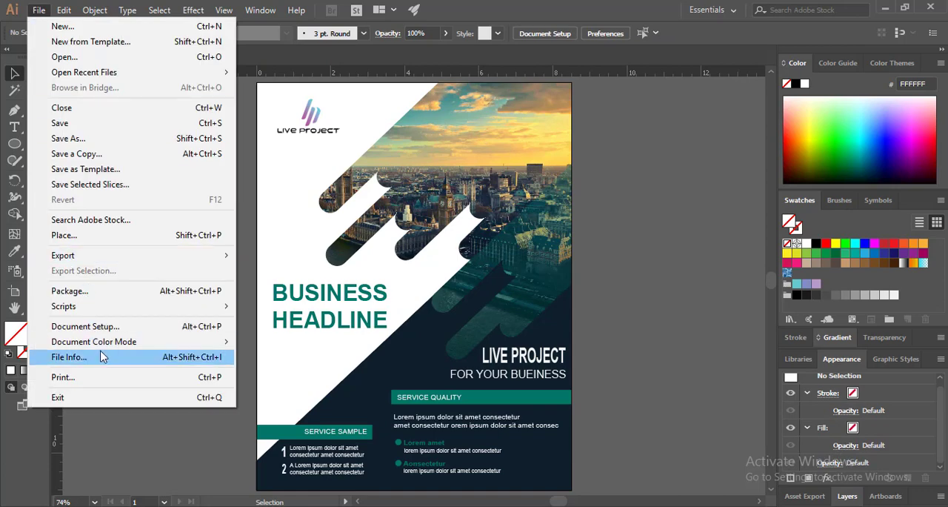
mouse_move(150, 303)
mouse_move(148, 254)
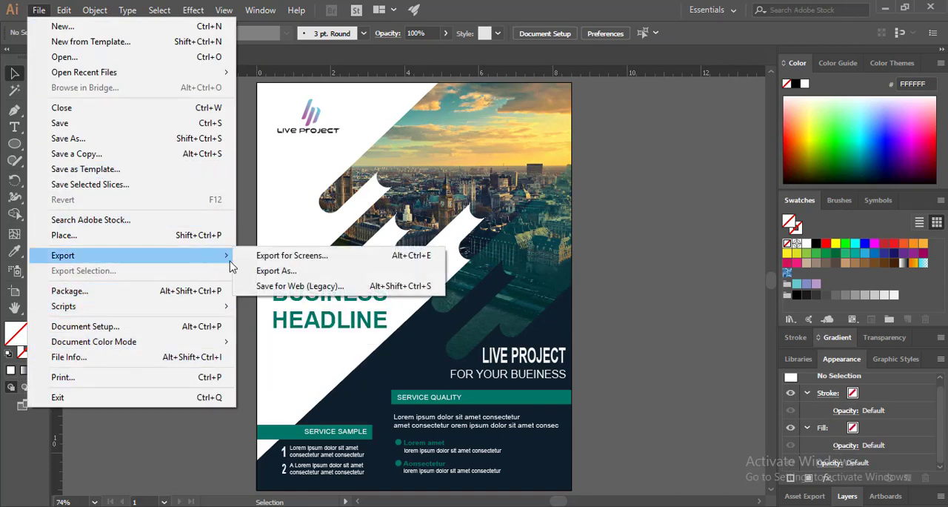
left_click(268, 271)
left_click(148, 280)
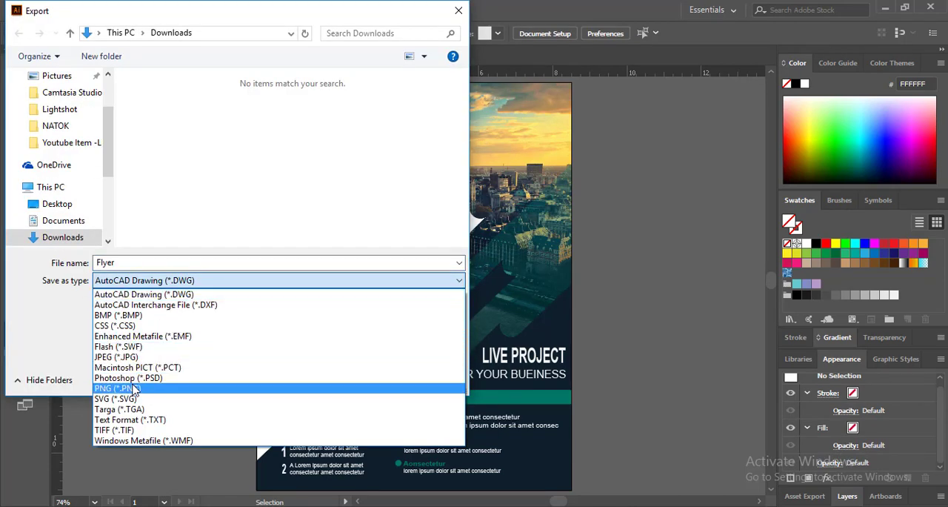
left_click(116, 357)
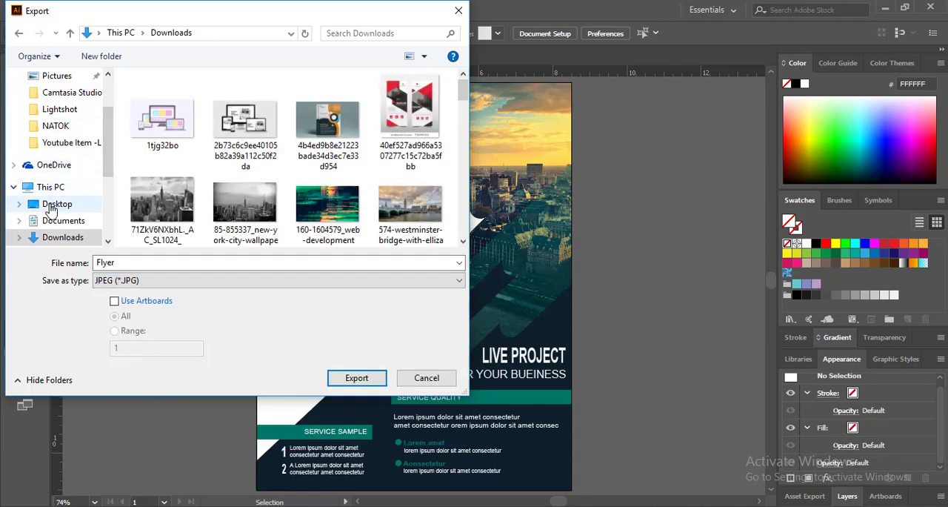
left_click(52, 207)
left_click(354, 378)
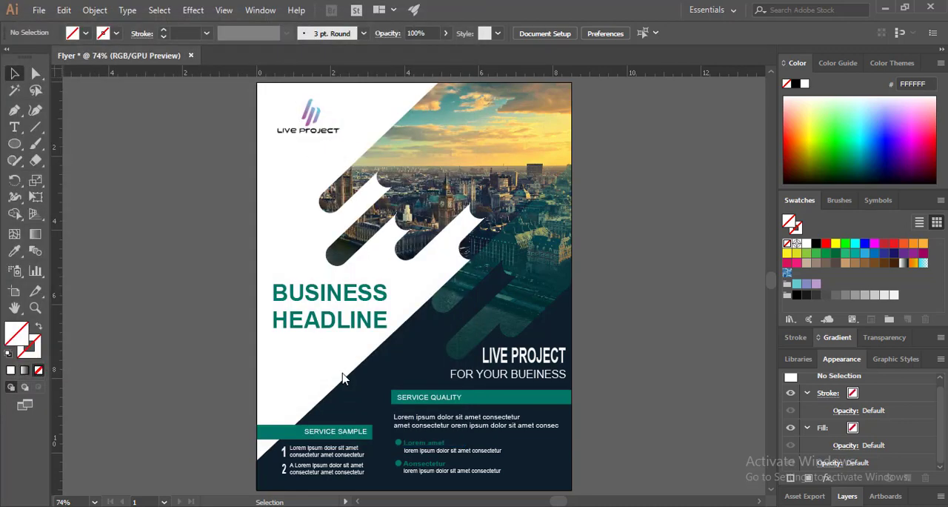
left_click(537, 474)
Switch to the Photos app and examine the exported flyer's headlines, photo shapes, placeholder paragraph and bullet list up close
left_click(885, 10)
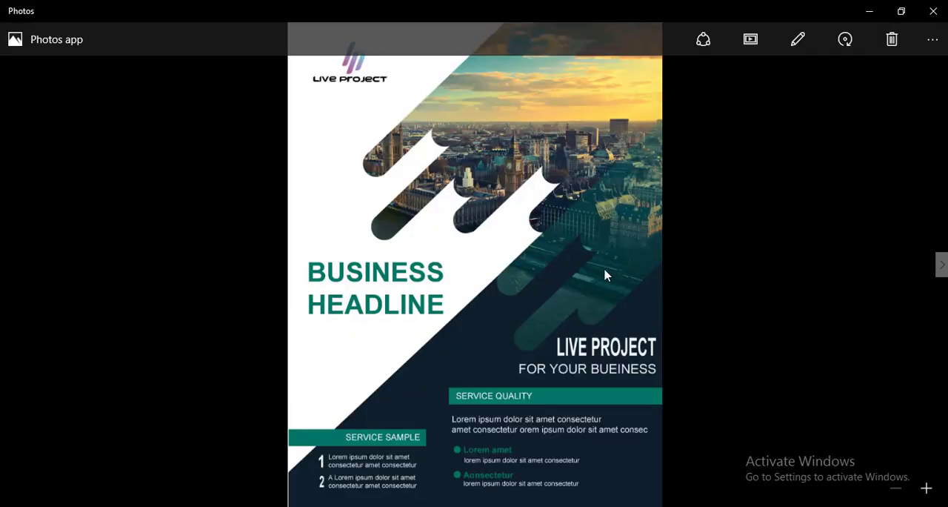
double_click(589, 272)
double_click(589, 271)
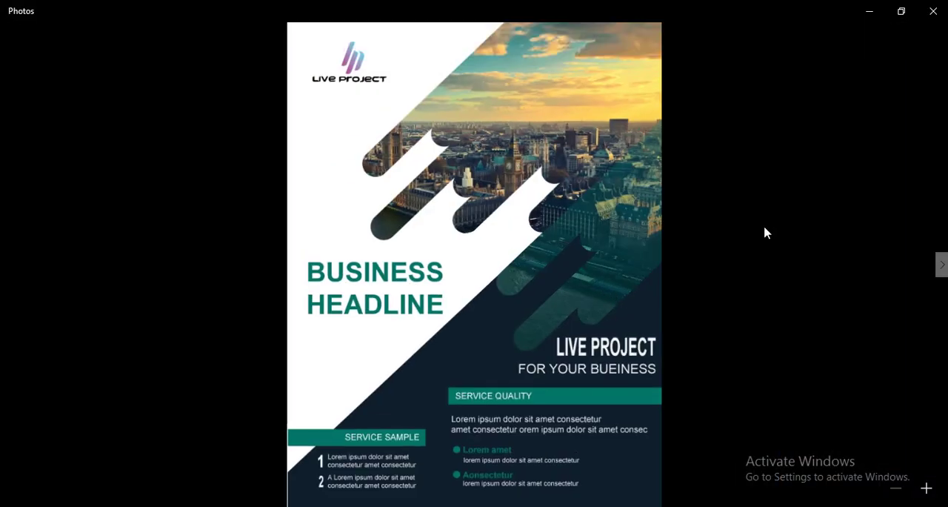
double_click(434, 136)
left_click_drag(823, 471, 540, 29)
left_click_drag(646, 500, 636, 260)
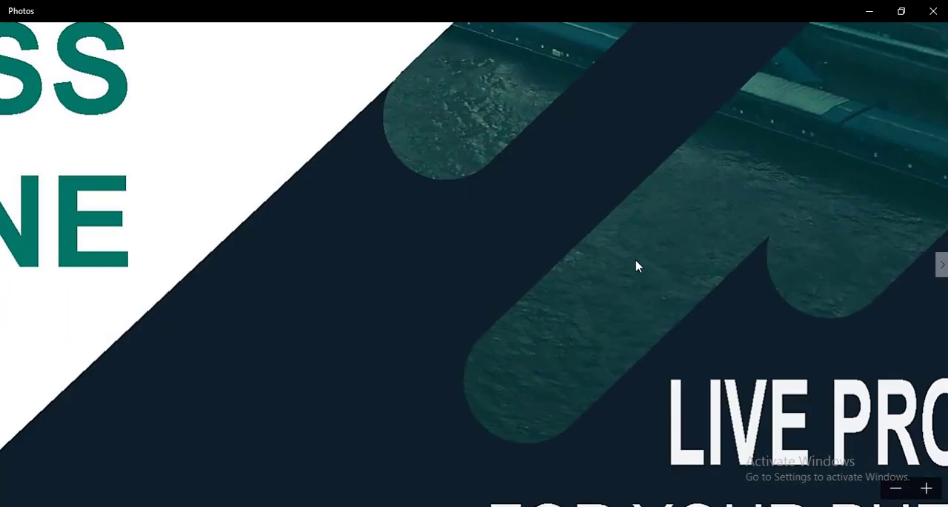
double_click(634, 262)
double_click(546, 463)
left_click_drag(614, 454, 547, 272)
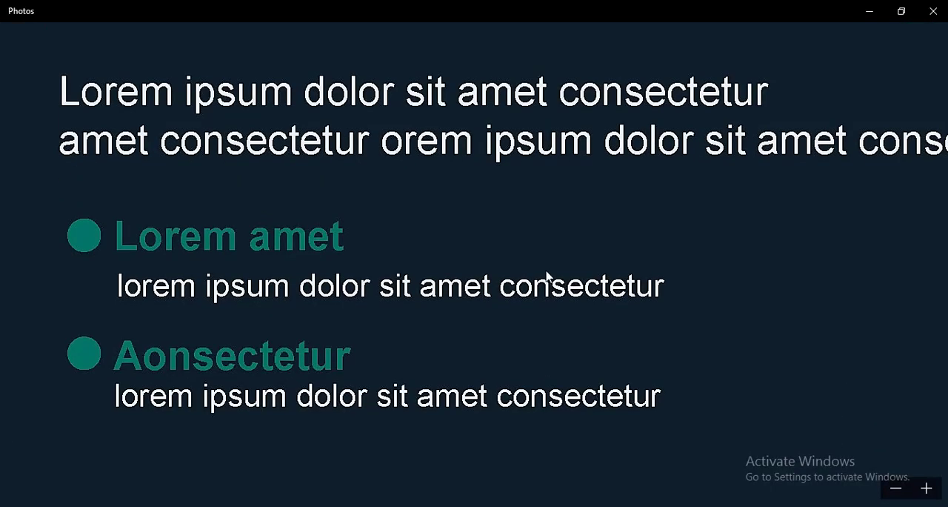
left_click_drag(703, 269, 680, 461)
left_click_drag(686, 140, 607, 468)
left_click_drag(405, 244, 566, 397)
left_click_drag(333, 185, 824, 283)
left_click(891, 489)
left_click(892, 489)
left_click(893, 489)
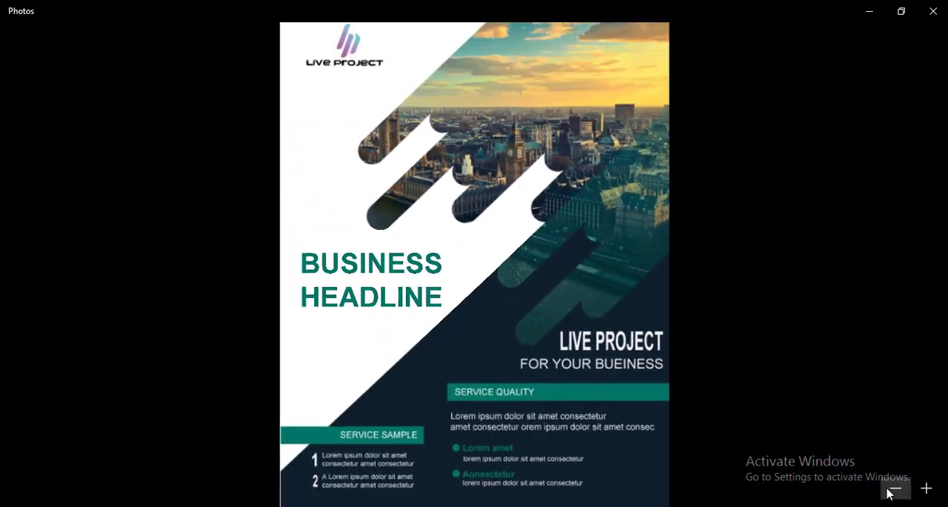